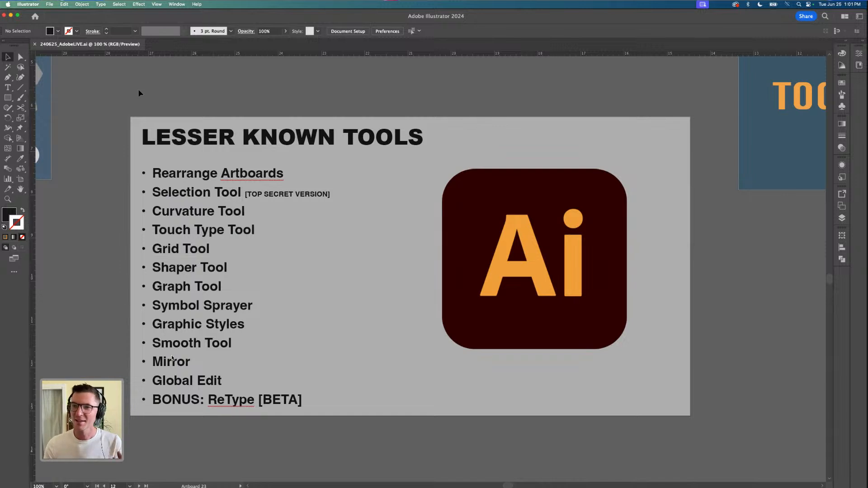
Rearrange all artboards into a row-by-row grid of 6 columns with 1 in spacing, moving the artwork with them
scroll(325, 283, "down", 5)
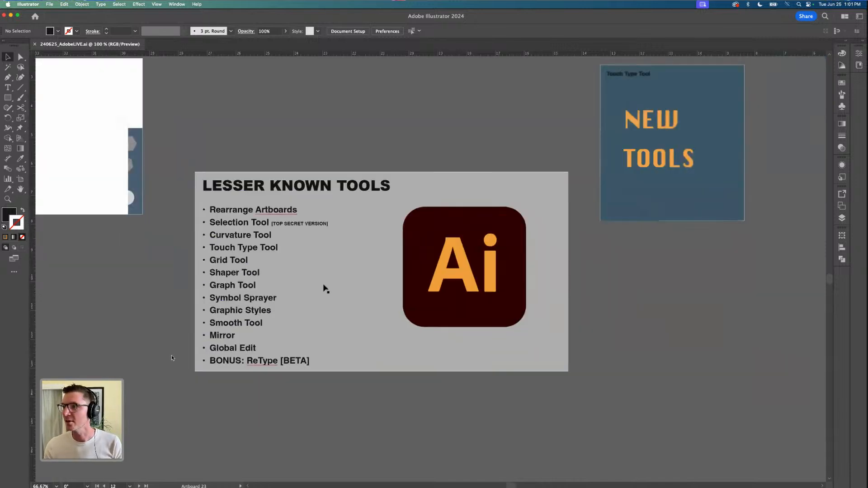
scroll(375, 233, "up", 2)
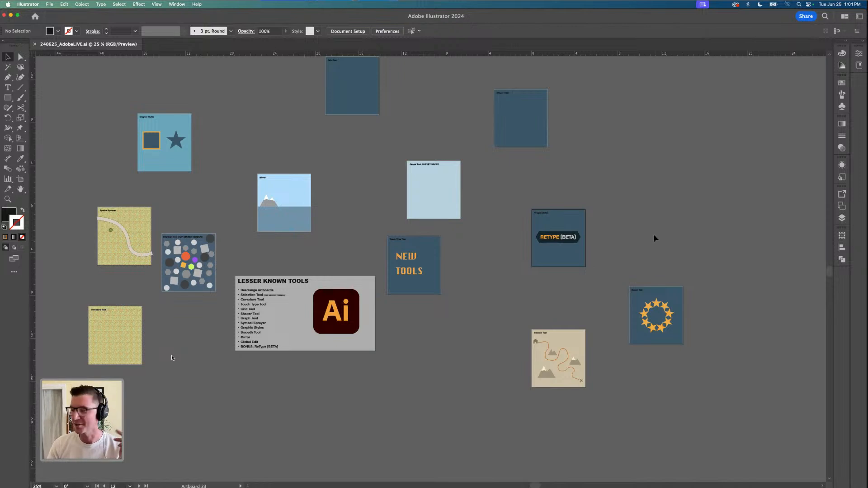
left_click(842, 206)
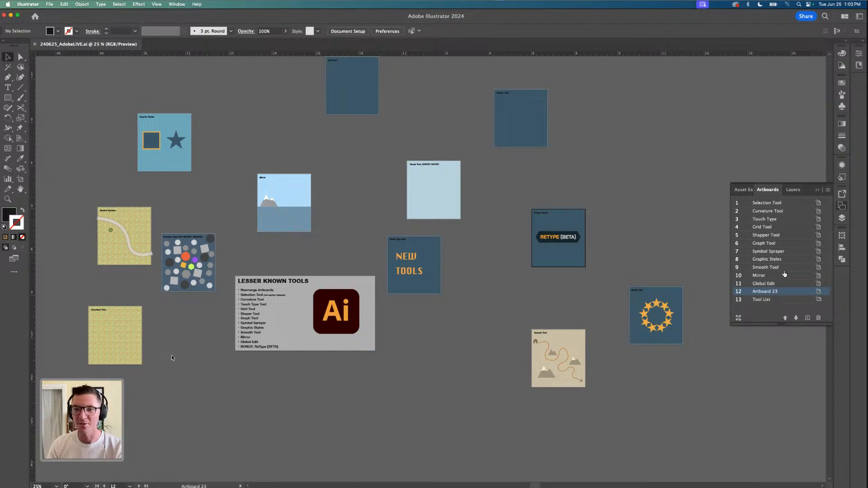
left_click(738, 319)
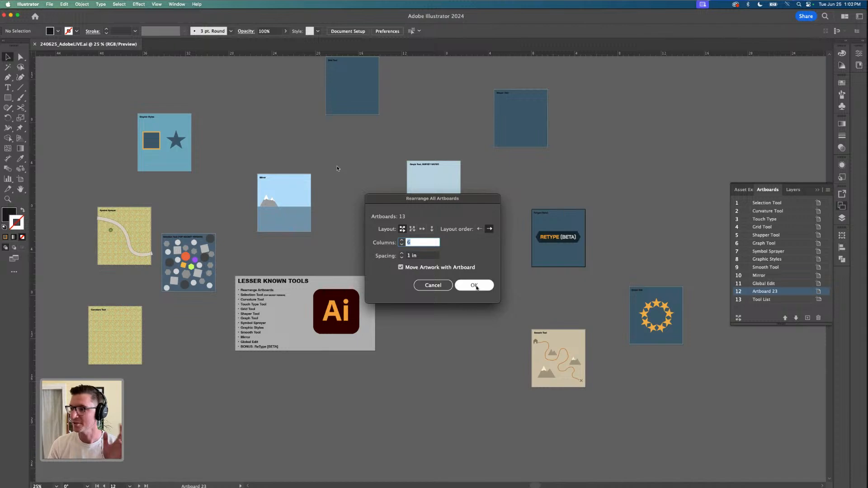
left_click(474, 286)
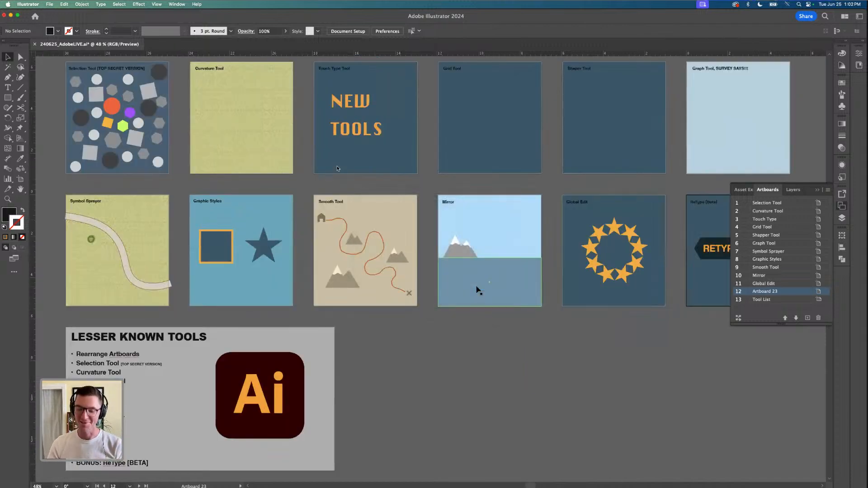
key("super+minus")
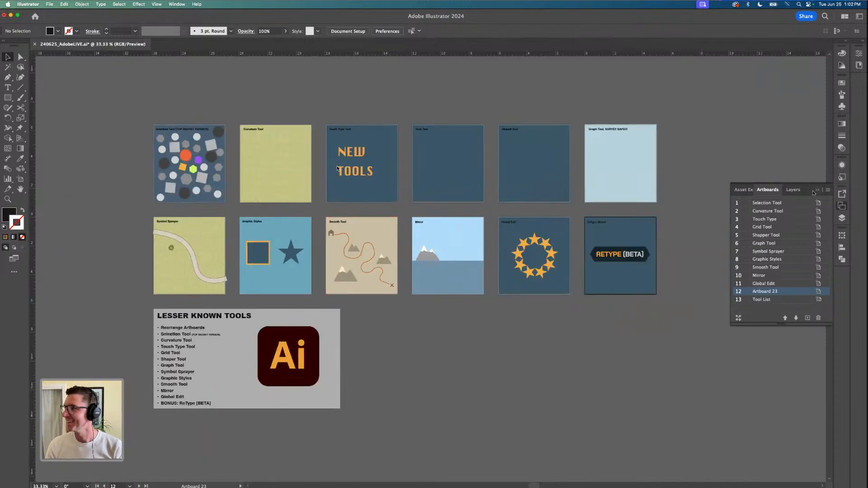
left_click(817, 190)
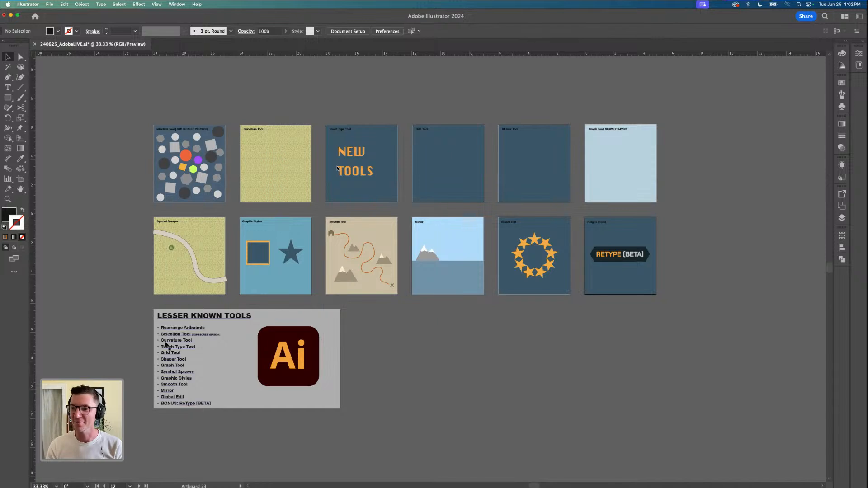
Lock the blue background rectangle of the Selection Tool artboard
key("super+equal")
key("super+equal")
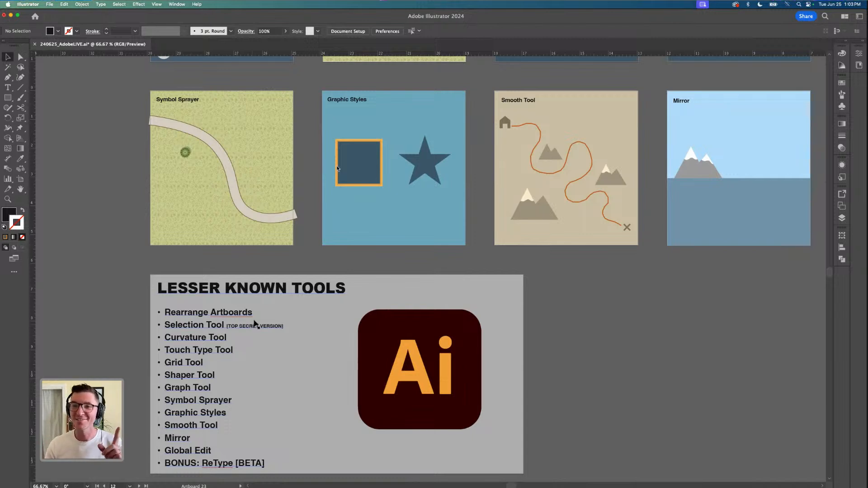
scroll(248, 310, "up", 5)
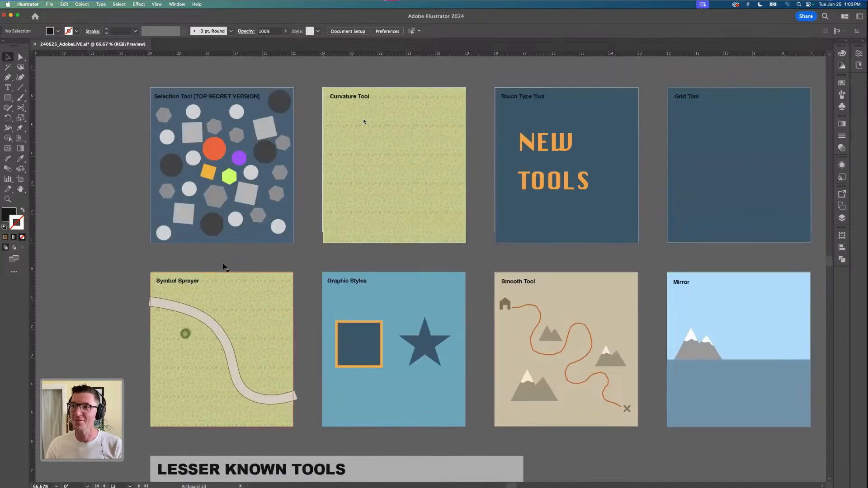
scroll(151, 95, "up", 1)
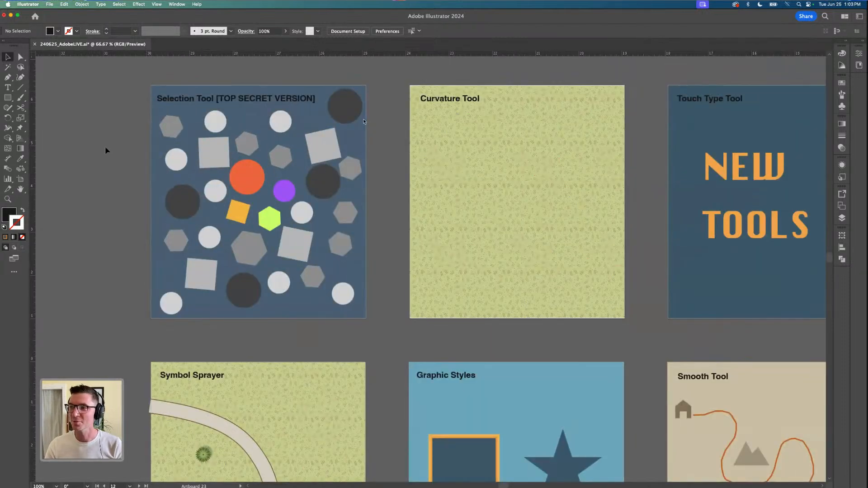
scroll(104, 146, "up", 1)
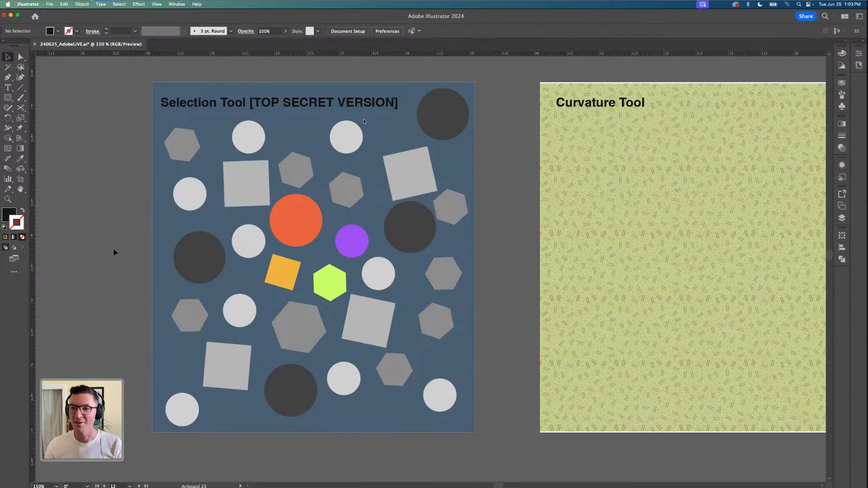
left_click(161, 225)
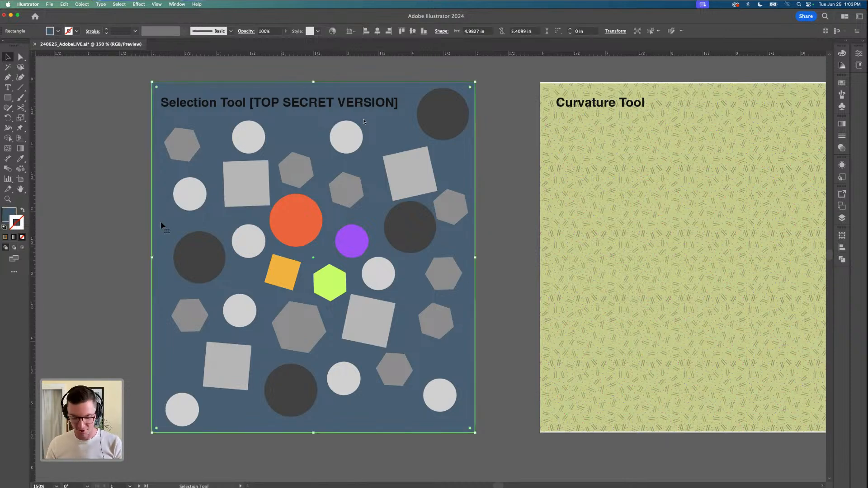
key("super+2")
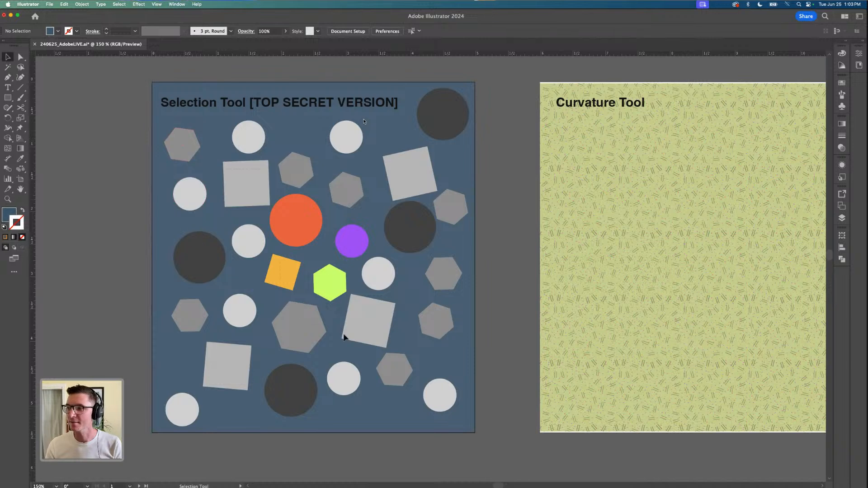
Select only the four coloured shapes among the grey ones and move them off the Selection Tool artboard, past its left edge
left_click_drag(405, 347, 405, 348)
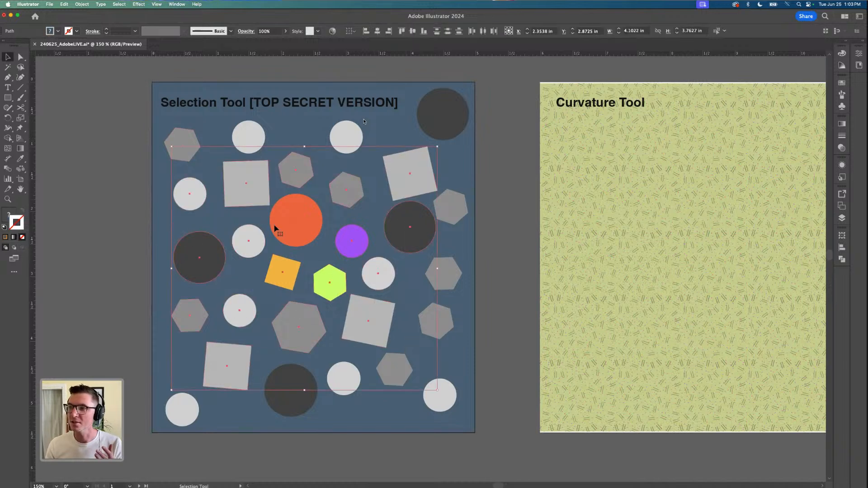
left_click(255, 215)
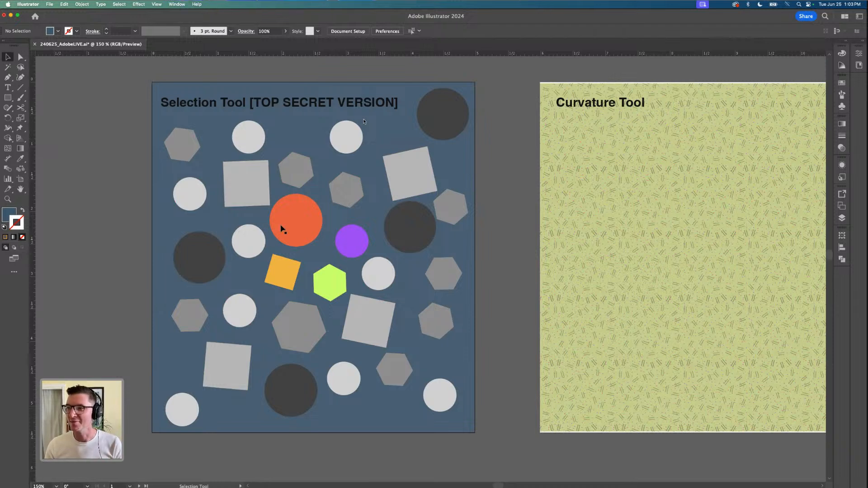
left_click(272, 225)
left_click(290, 277, "shift")
left_click(335, 254)
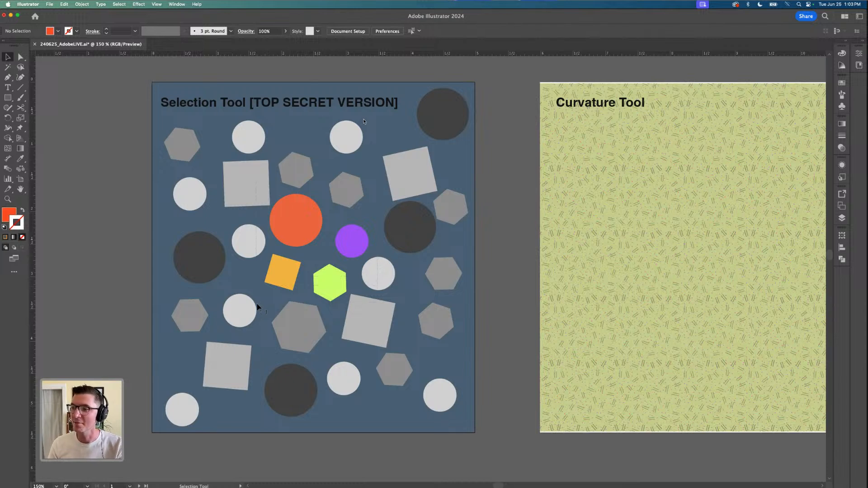
left_click_drag(257, 305, 257, 305)
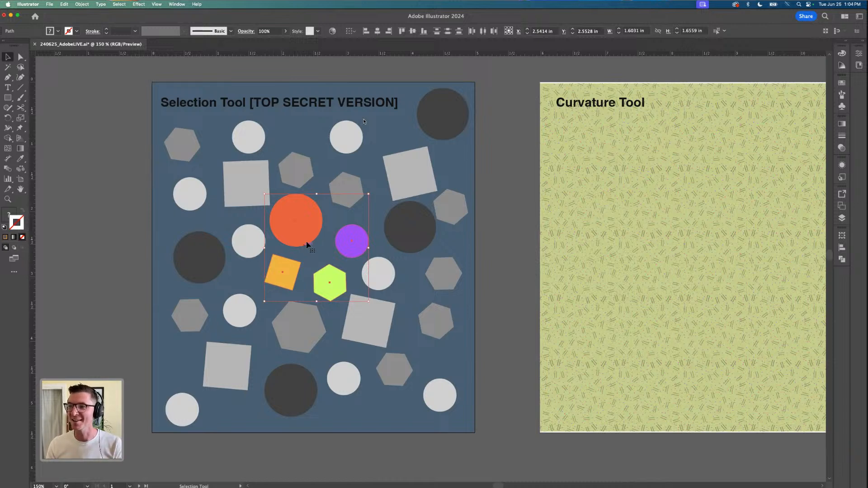
left_click_drag(306, 219, 43, 205)
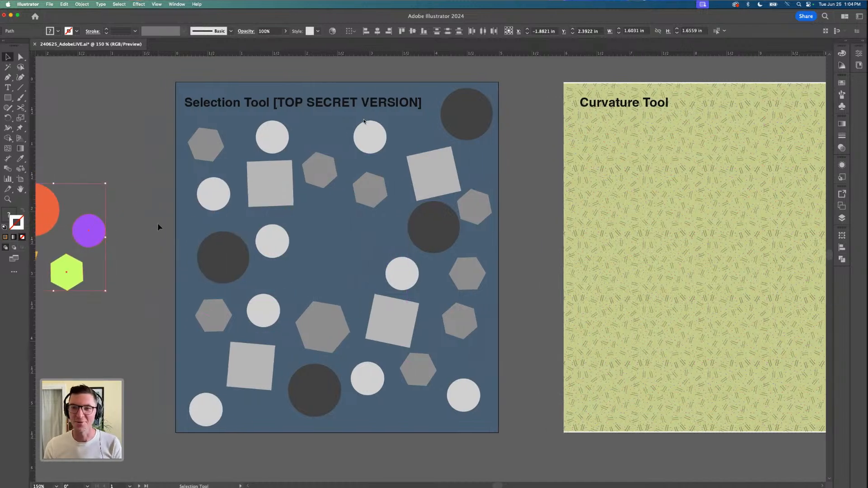
Lock the green patterned background rectangle of the Curvature Tool artboard
scroll(116, 249, "down", 2)
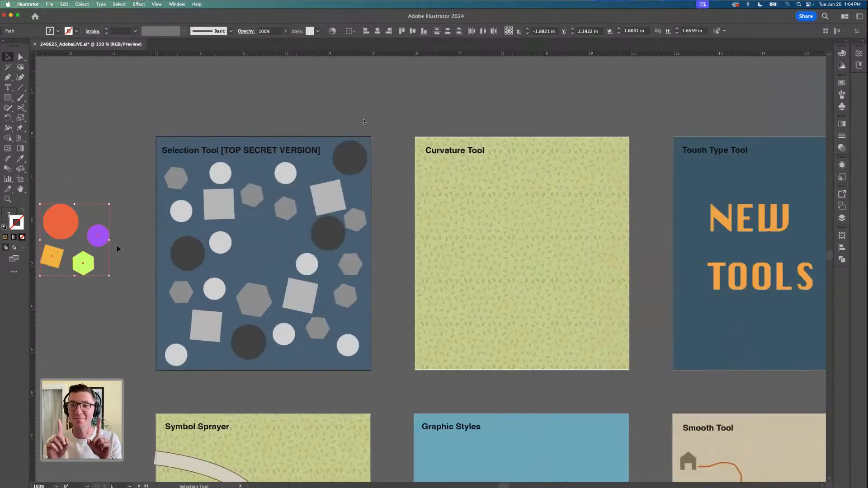
scroll(137, 238, "down", 1)
scroll(461, 239, "up", 1)
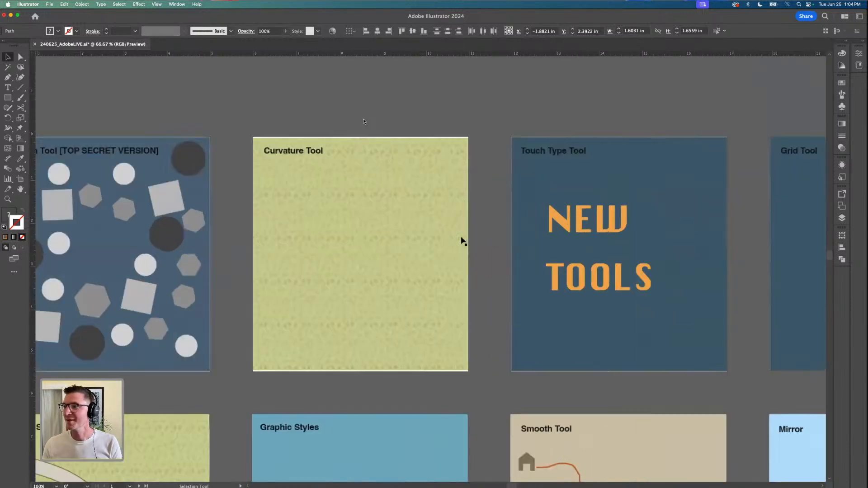
scroll(362, 226, "up", 2)
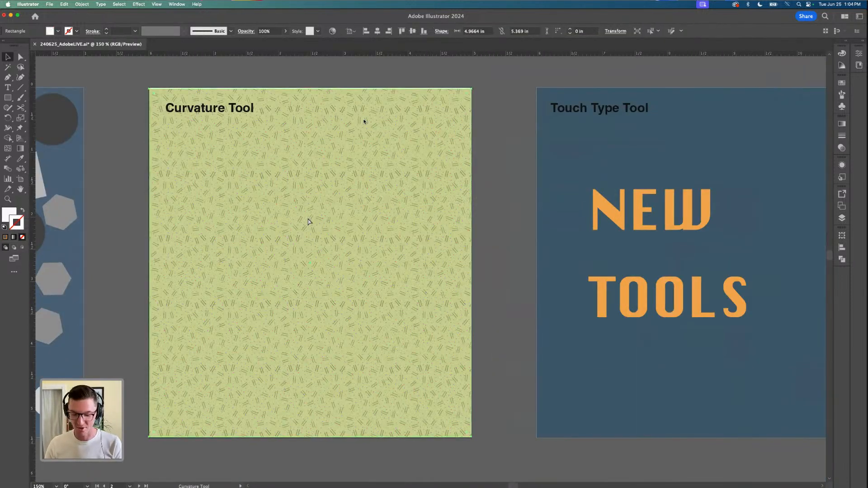
left_click(308, 222)
scroll(308, 219, "up", 1)
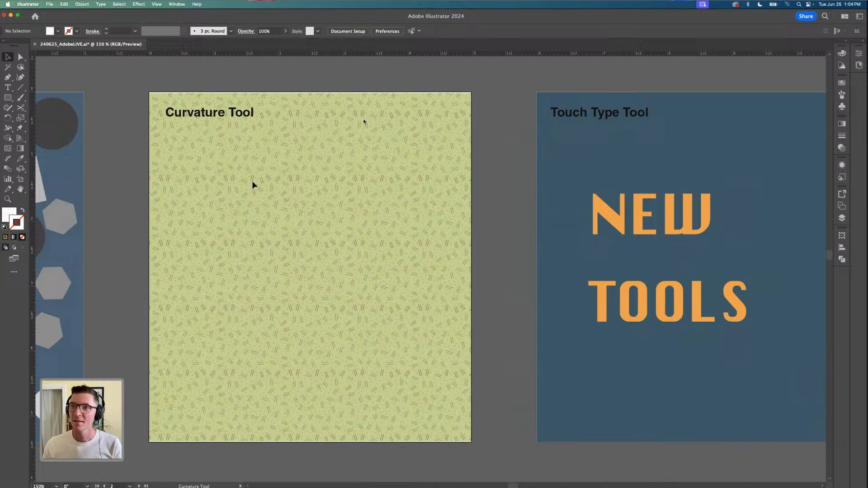
Start a four-point Curvature tool path about 1.8 by 2.4 in on the green artboard, with the default white fill and black stroke
left_click(21, 78)
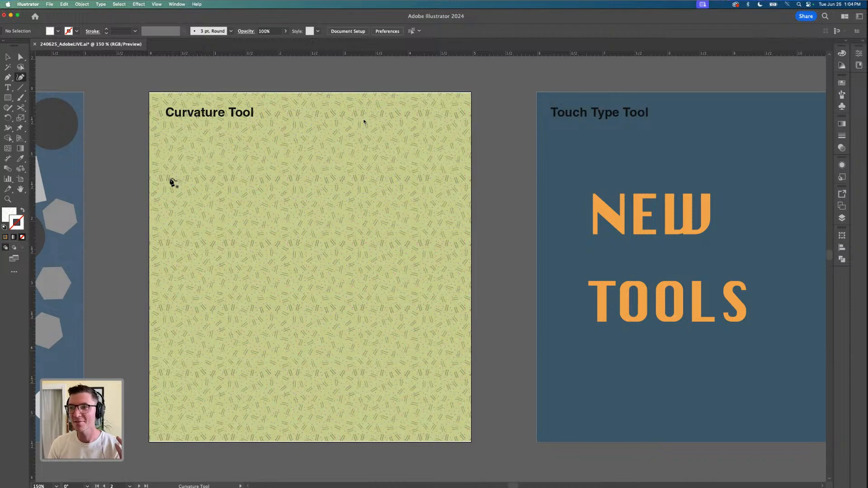
left_click(166, 172)
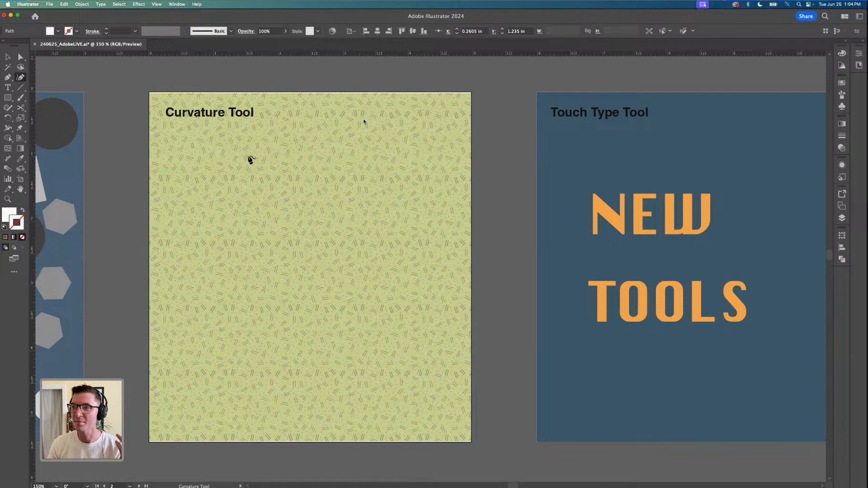
left_click(273, 164)
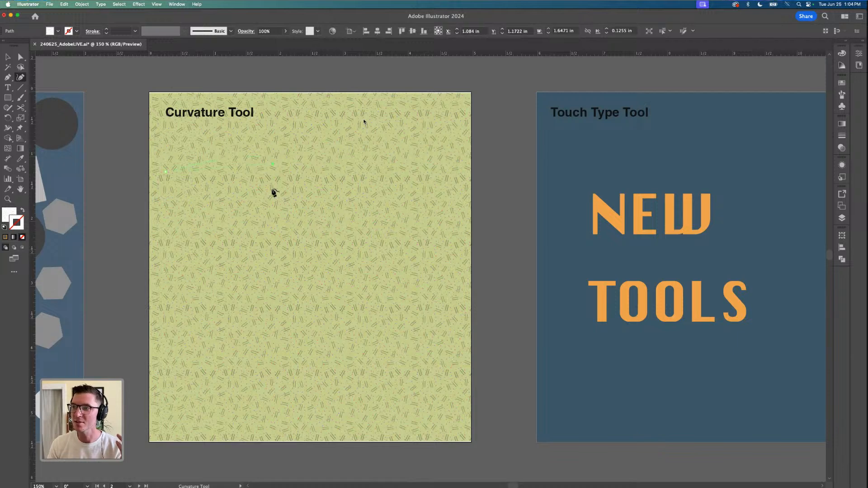
left_click(244, 230)
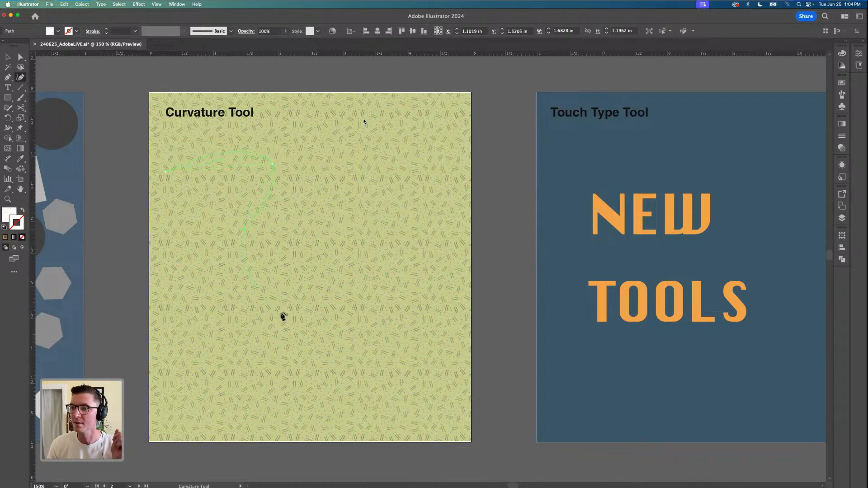
left_click(281, 313)
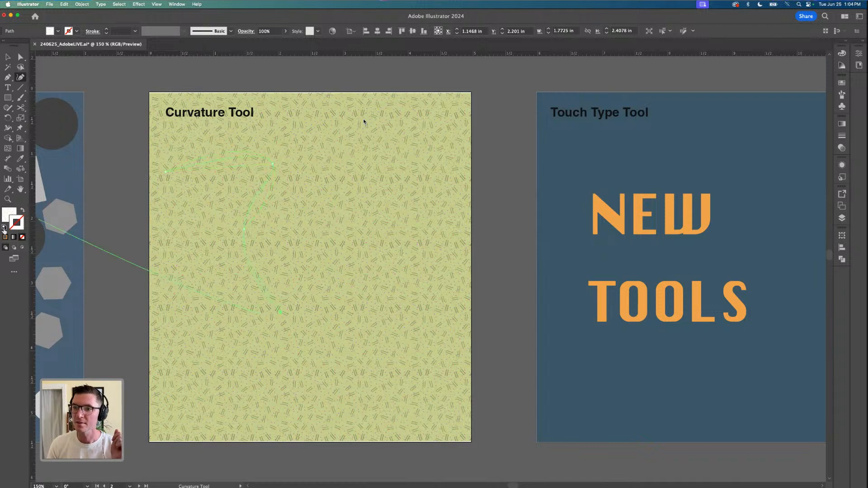
left_click(5, 227)
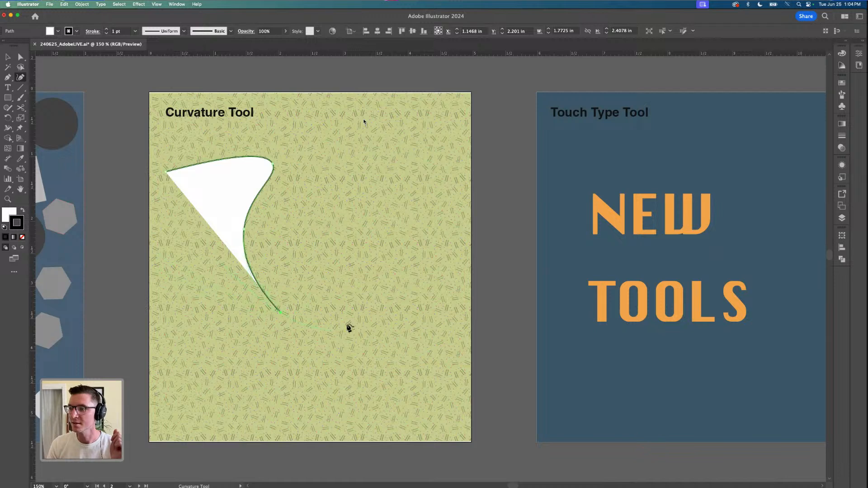
Extend the curve with seven more points into a winding path about 3.9 by 4.2 in, ending near the artboard's lower right
left_click(360, 248)
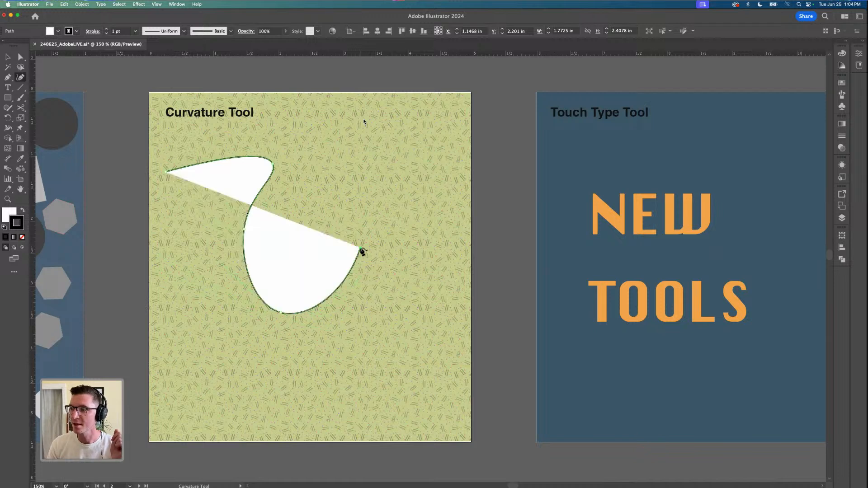
left_click(324, 180)
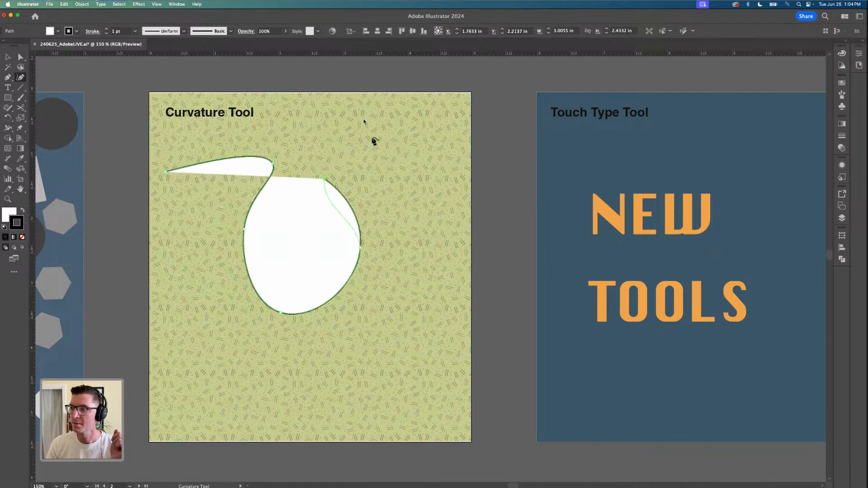
left_click(373, 137)
left_click(414, 251)
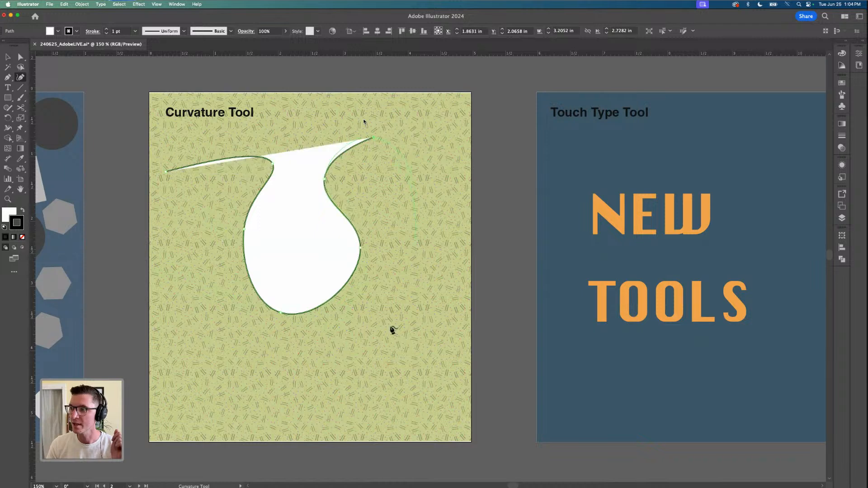
left_click(345, 351)
left_click(329, 404)
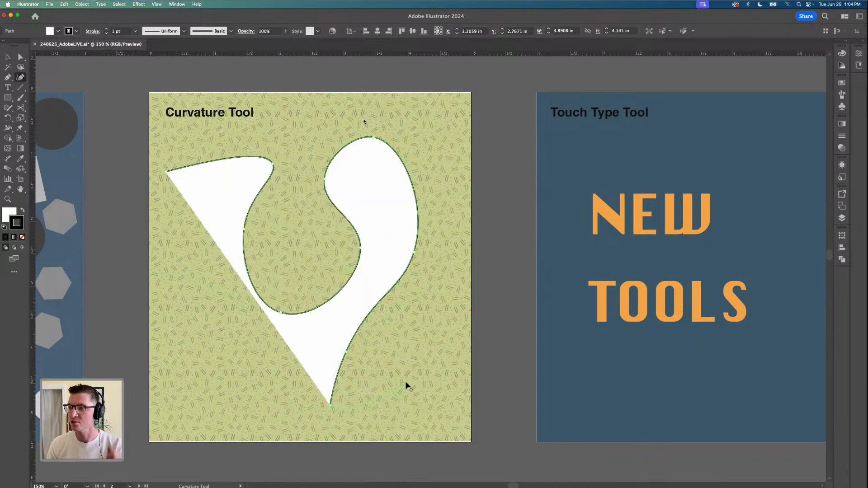
left_click(404, 383)
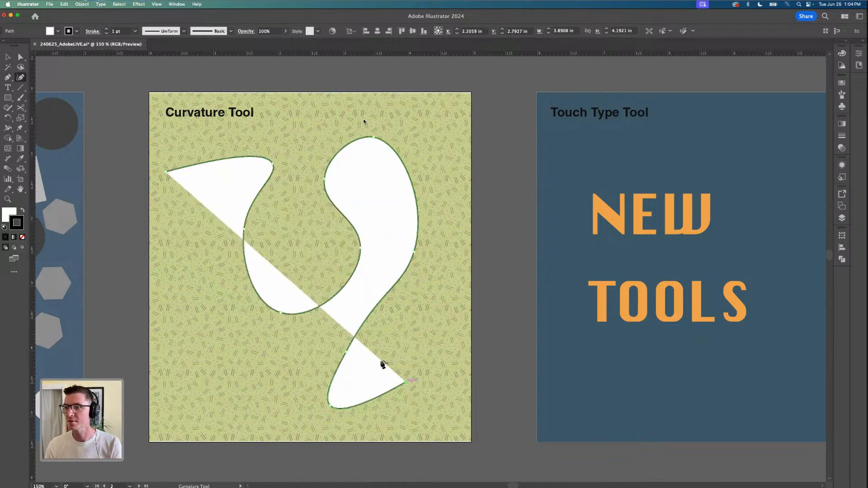
Remove the winding path's fill and set its stroke weight to 9 pt
left_click(10, 212)
left_click(23, 237)
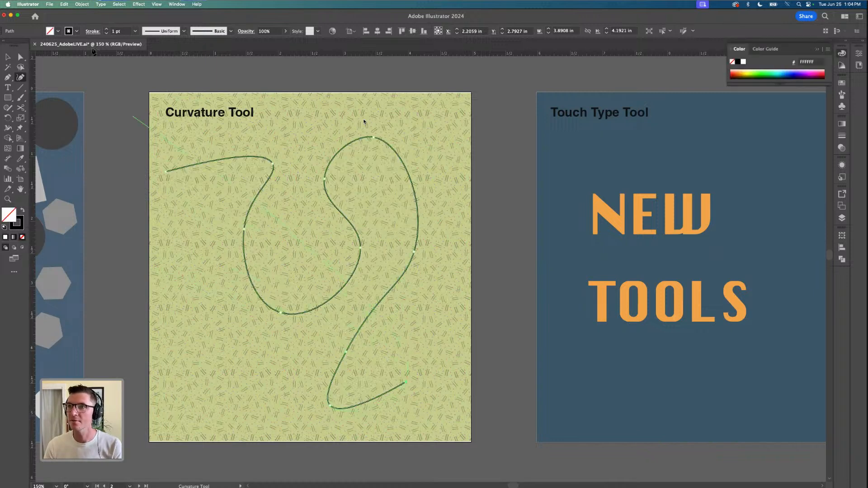
left_click(106, 30)
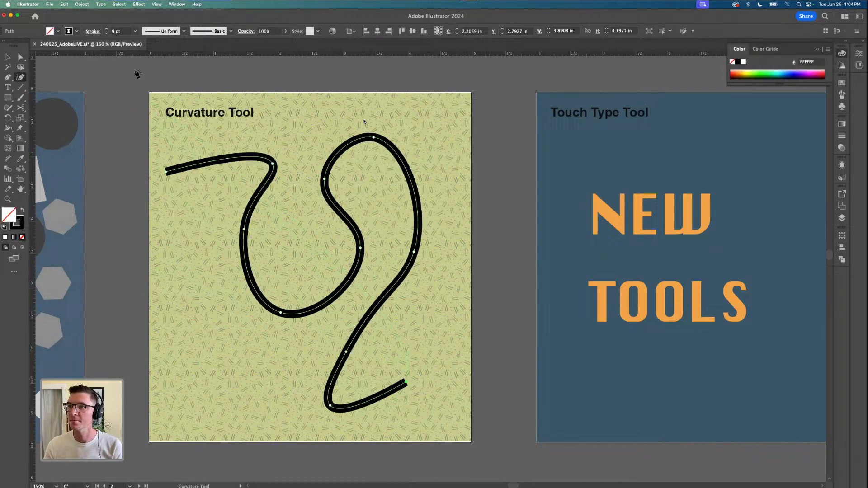
Extend the winding Curvature path with six more points and close it at its start, making a shape about 3.9 by 4.2 in
left_click(398, 344)
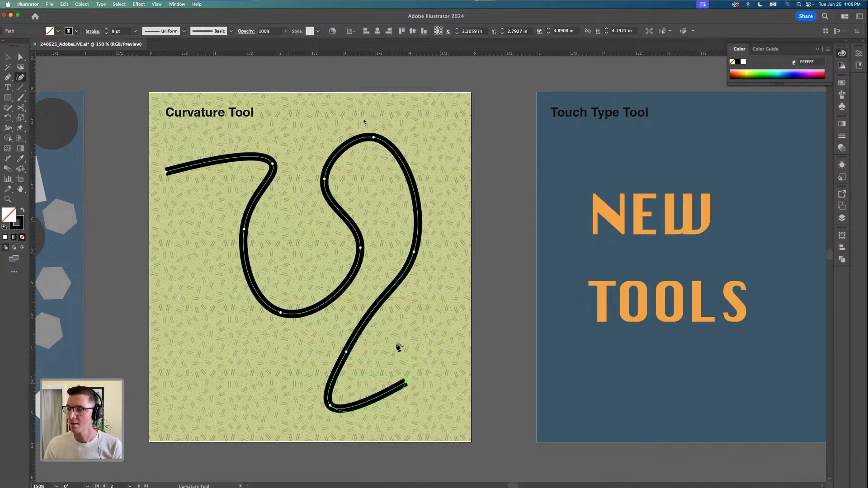
left_click(270, 393)
left_click(195, 368)
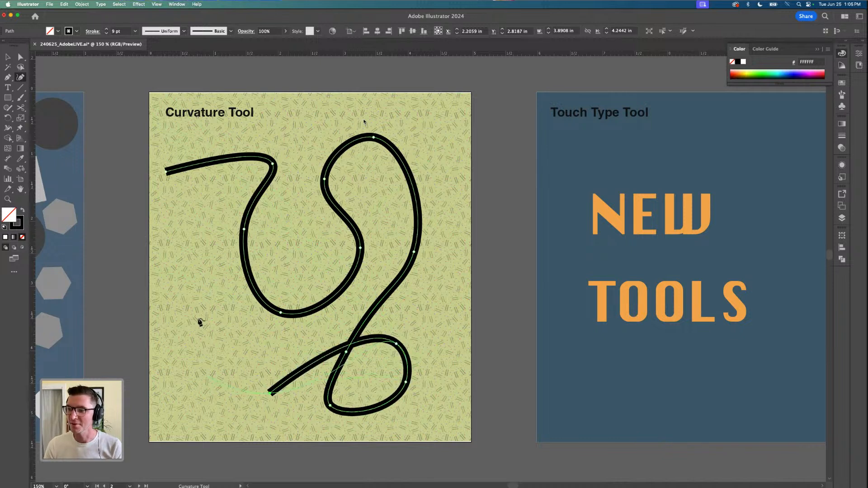
left_click(201, 310)
left_click(220, 238)
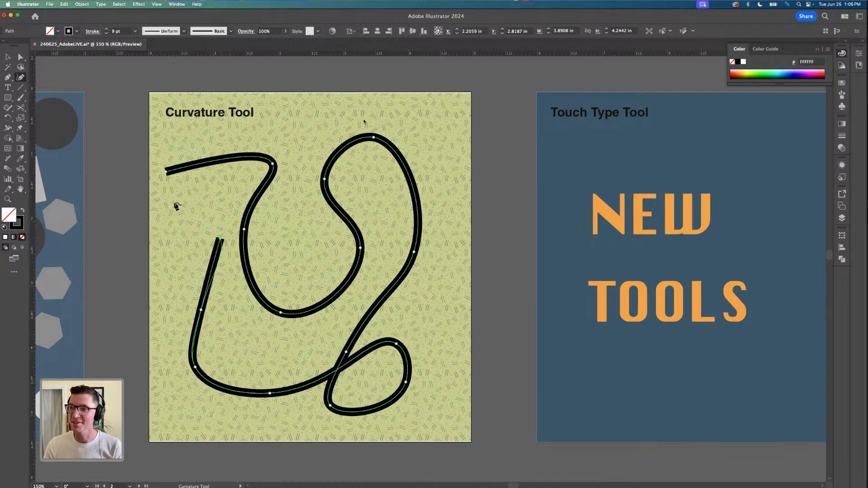
left_click(175, 202)
left_click(166, 172)
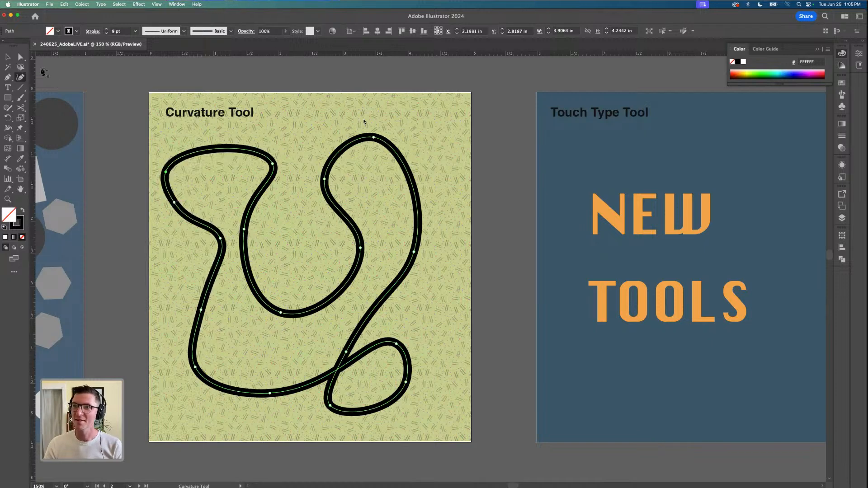
Select the closed winding path on the green artboard and delete it
left_click(9, 57)
left_click(289, 257)
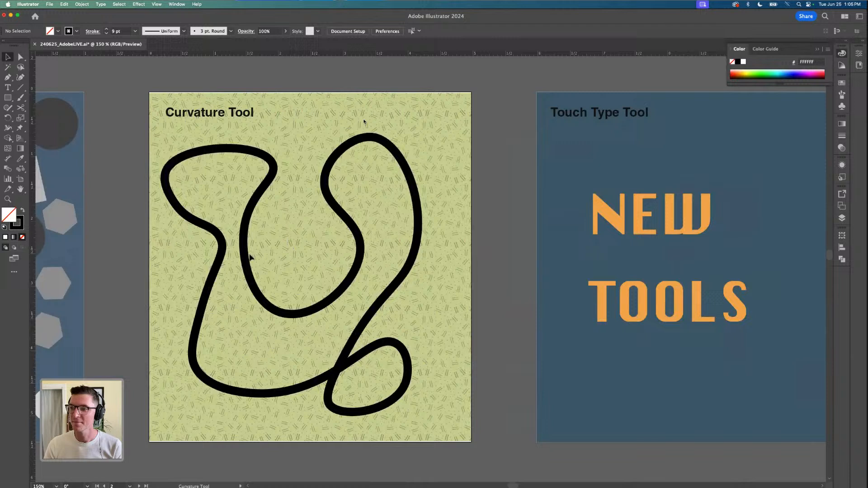
left_click(241, 248)
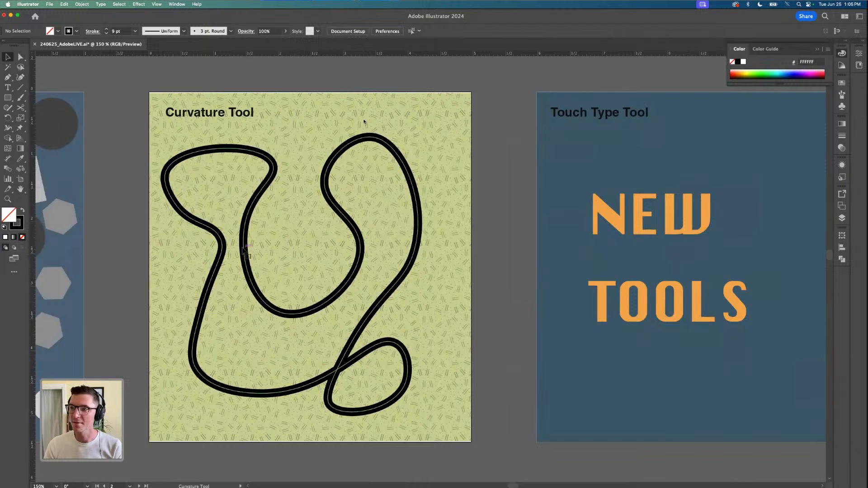
left_click(7, 78)
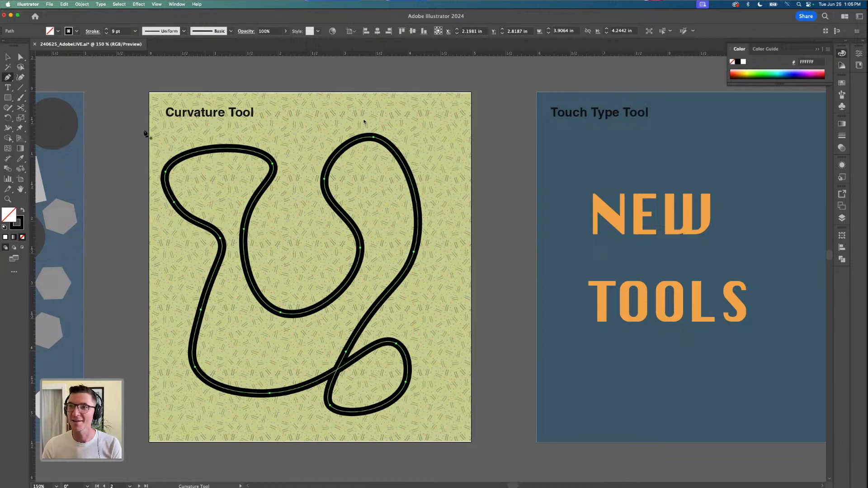
left_click(7, 57)
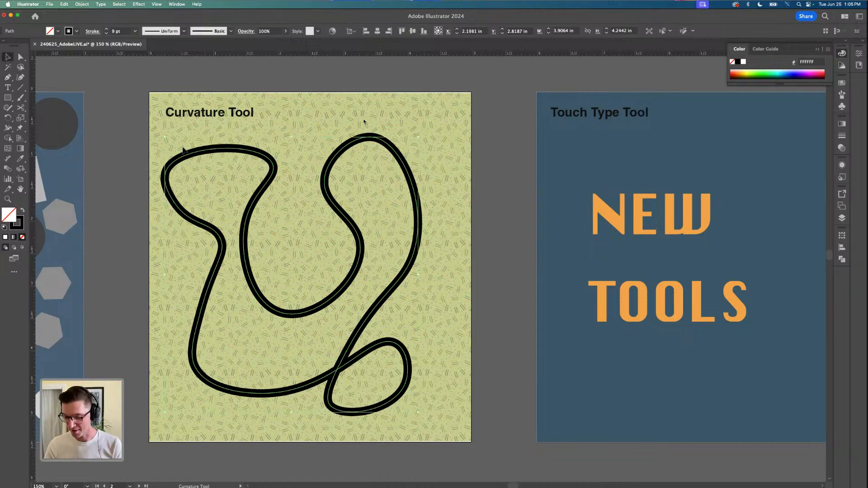
key("Delete")
Draw a five-point curved path with the Pen tool on the green artboard, pulling out handles to shape the bends
left_click(8, 77)
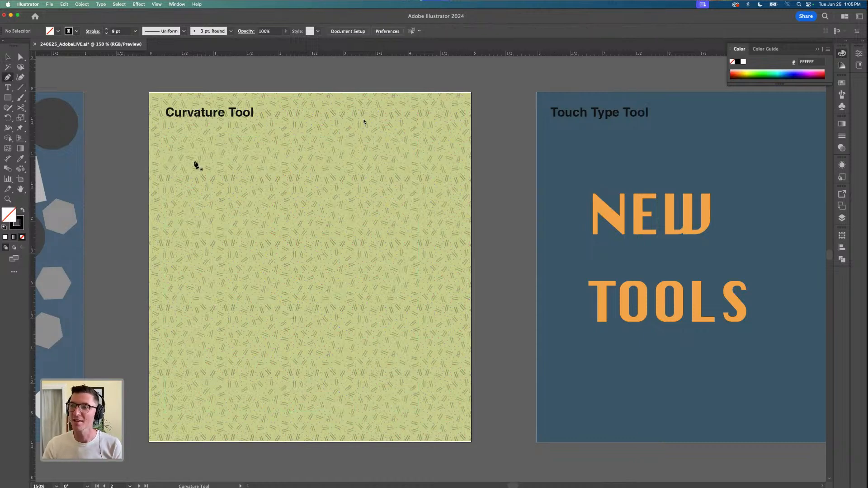
left_click(176, 186)
left_click_drag(228, 168, 235, 169)
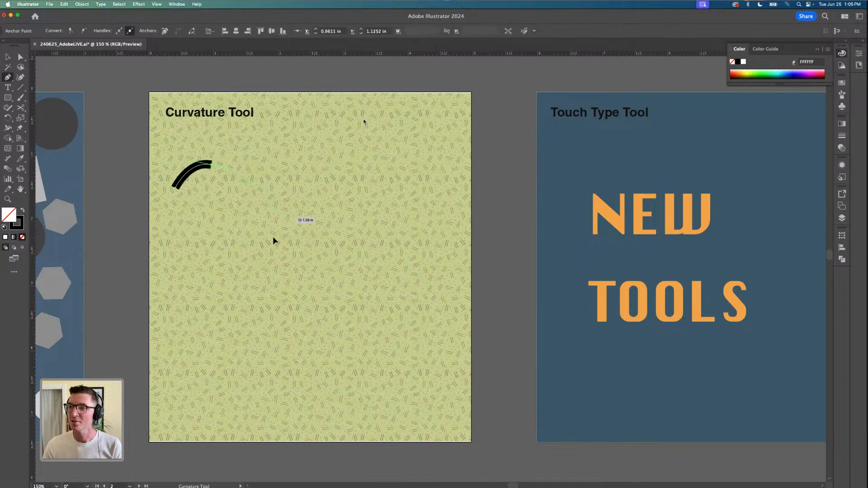
left_click_drag(265, 301, 278, 319)
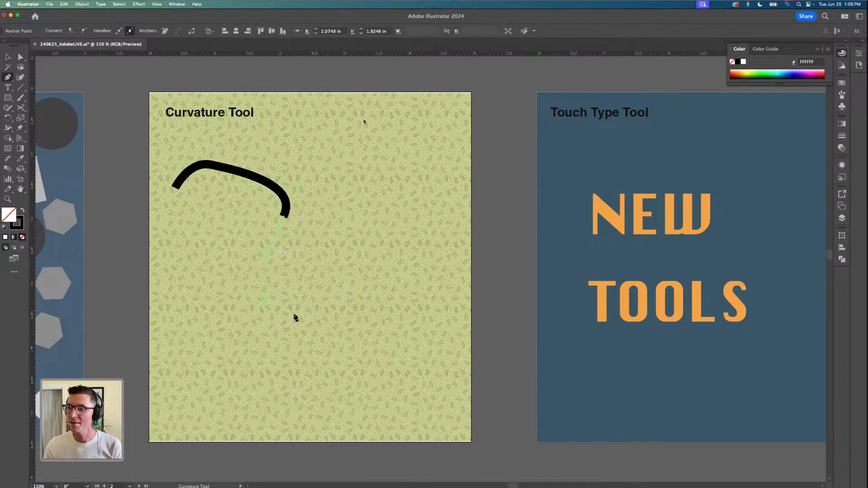
left_click_drag(310, 295, 308, 339)
Extend the Pen path with four more points to about 3 by 2.4 in and round the sharp corner before its end
scroll(281, 319, "up", 1)
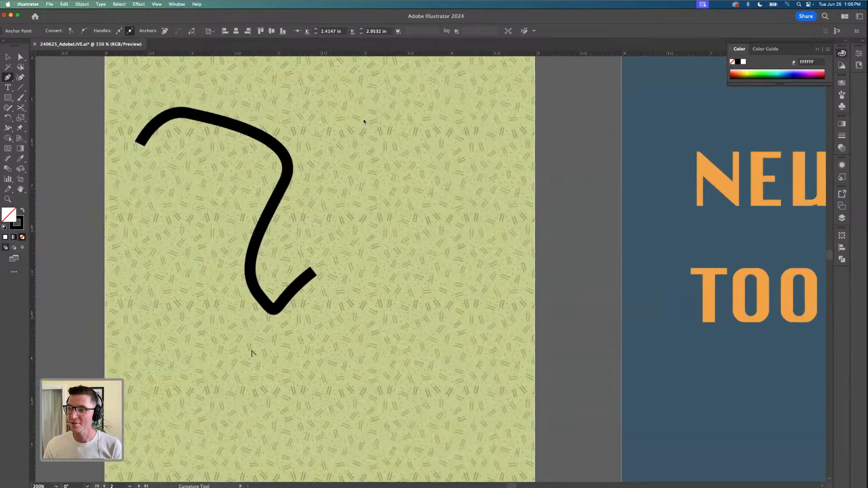
scroll(272, 312, "up", 1)
scroll(278, 314, "down", 3)
scroll(283, 314, "up", 1)
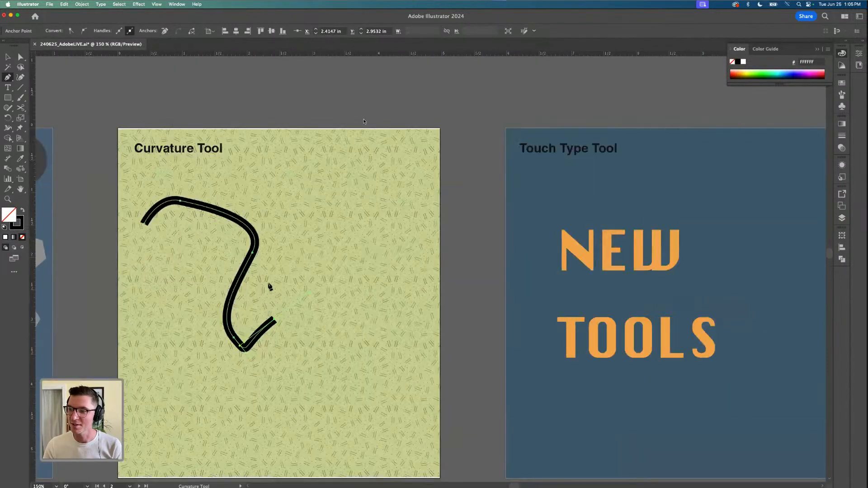
scroll(268, 271, "up", 1)
left_click(267, 282)
left_click(300, 250)
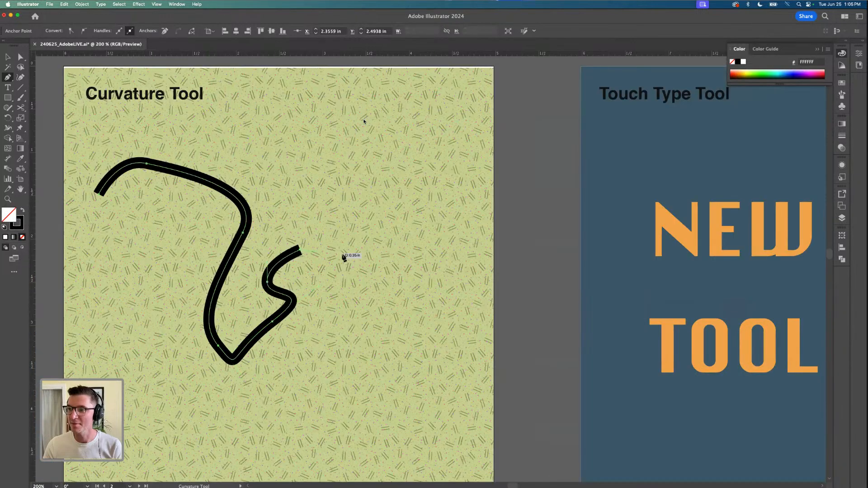
left_click(351, 266)
left_click(362, 366)
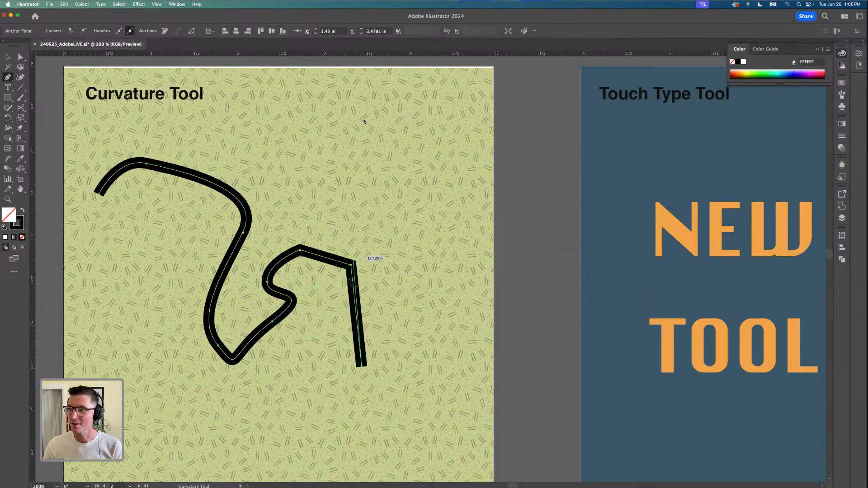
double_click(350, 266)
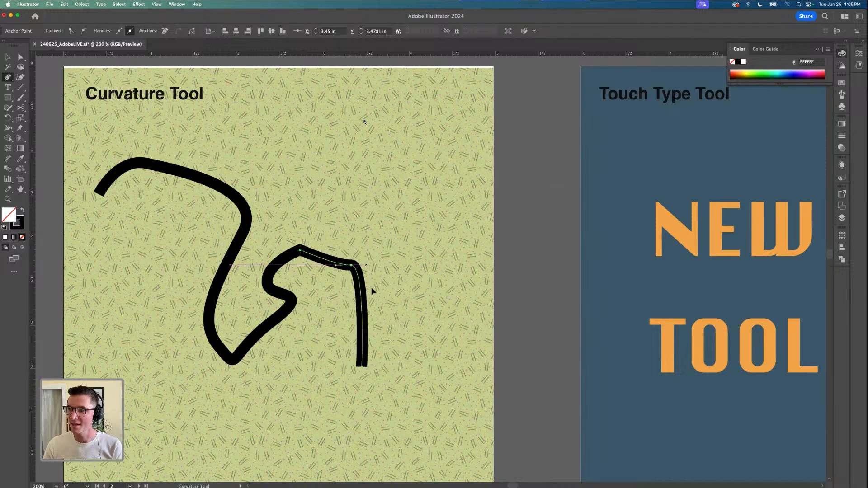
Delete the whole Pen tool path from the green artboard
left_click(7, 57)
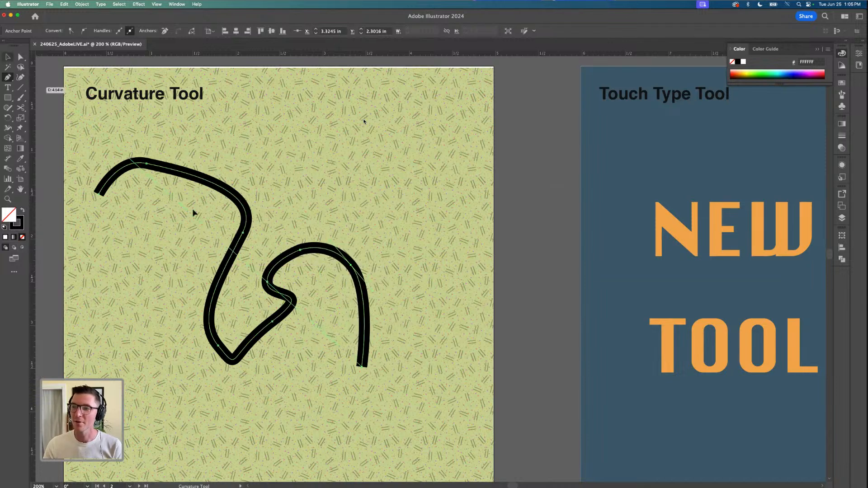
key("Delete")
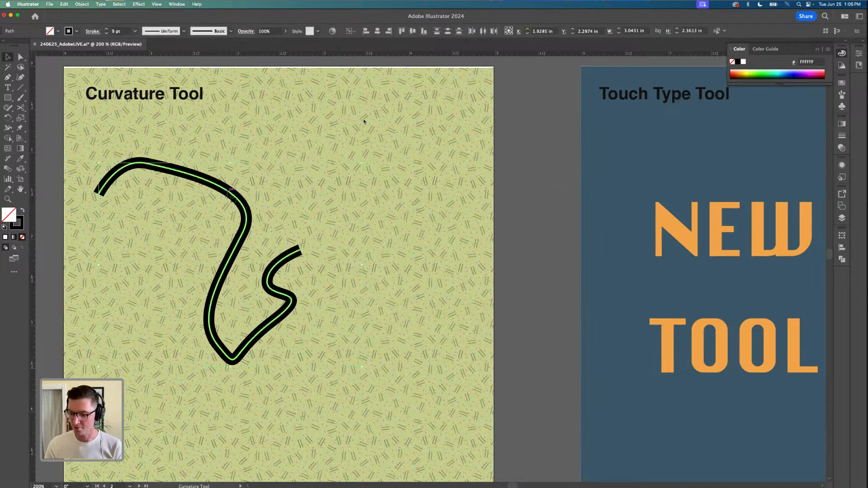
key("Delete")
Draw a five-point S-shaped path about 2 by 3 in with the Curvature tool on the green artboard
left_click(20, 77)
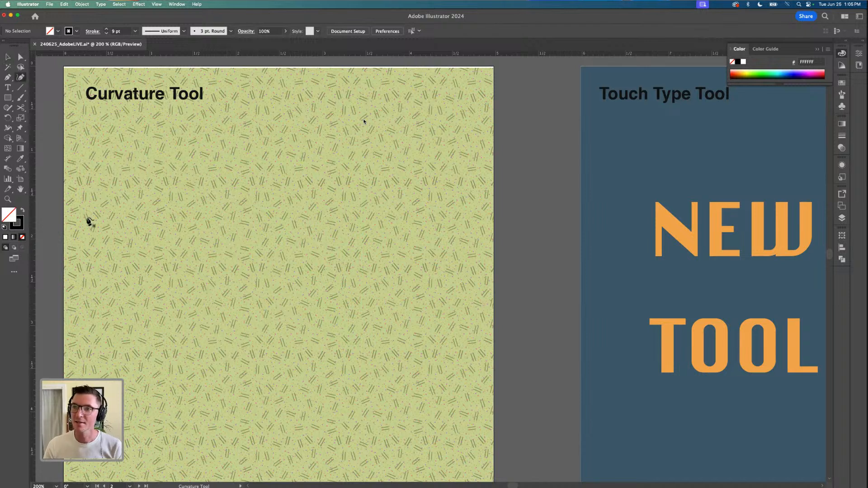
left_click(87, 218)
left_click(172, 171)
left_click(263, 250)
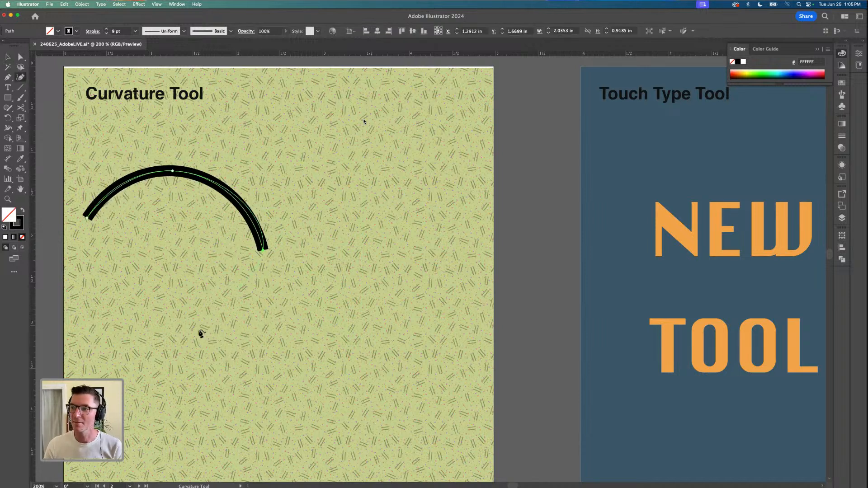
left_click(199, 330)
left_click(240, 431)
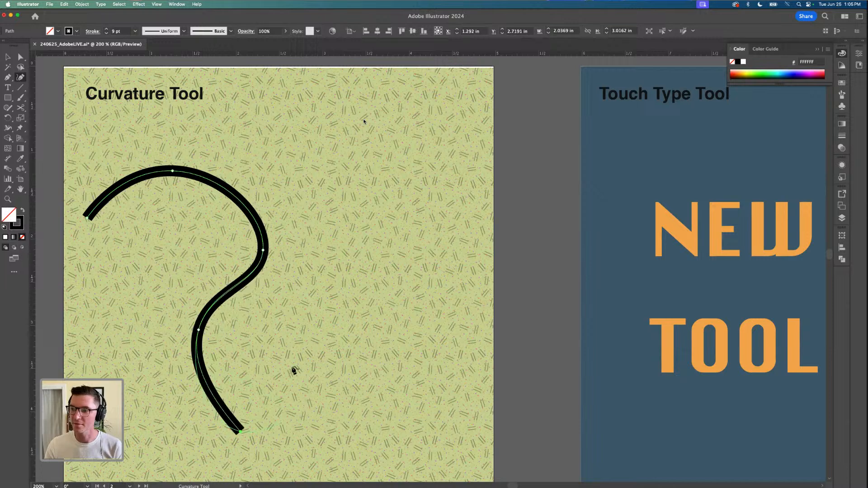
Convert the three inner points of the S-shaped curve to sharp corners with the Curvature tool
double_click(199, 330)
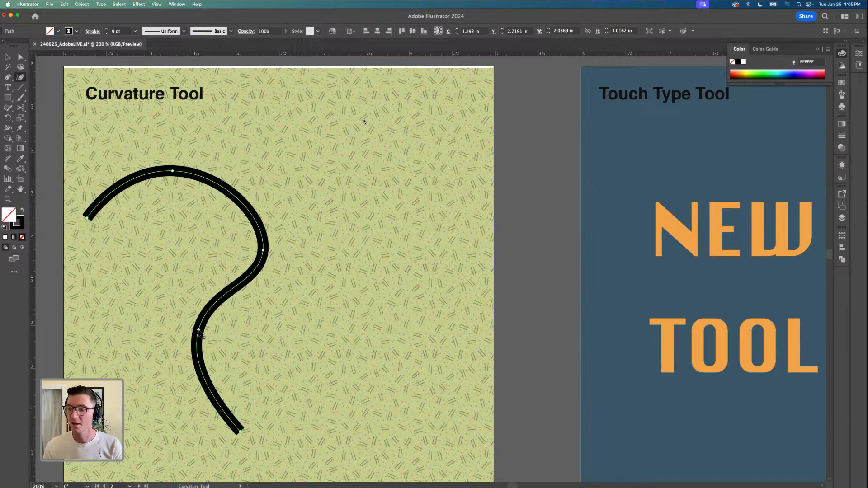
double_click(199, 331)
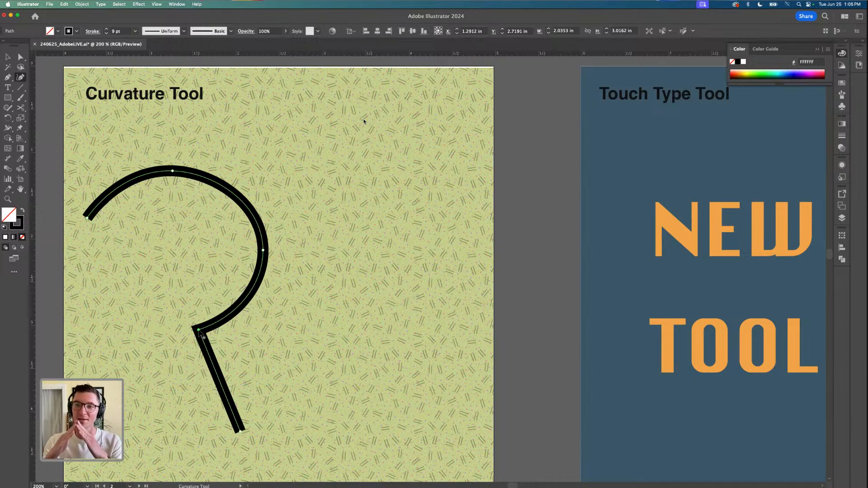
double_click(264, 251)
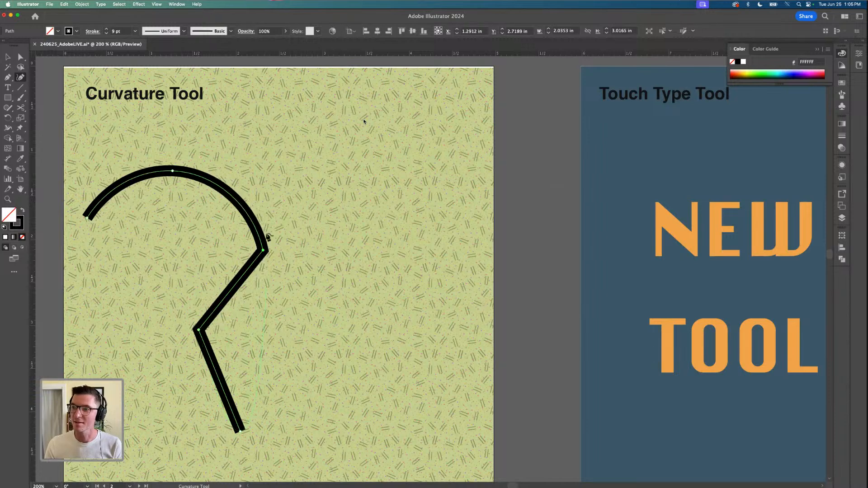
double_click(174, 172)
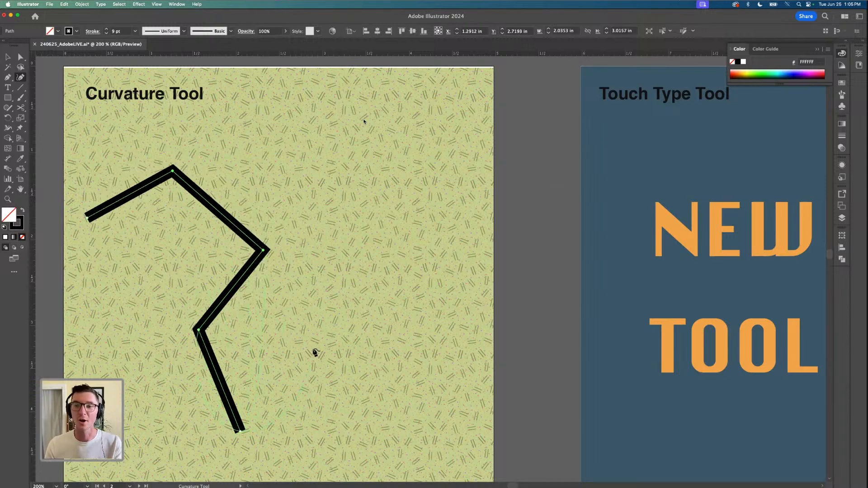
Convert the three corner points back to smooth curve points and delete the S-shaped path
double_click(173, 172)
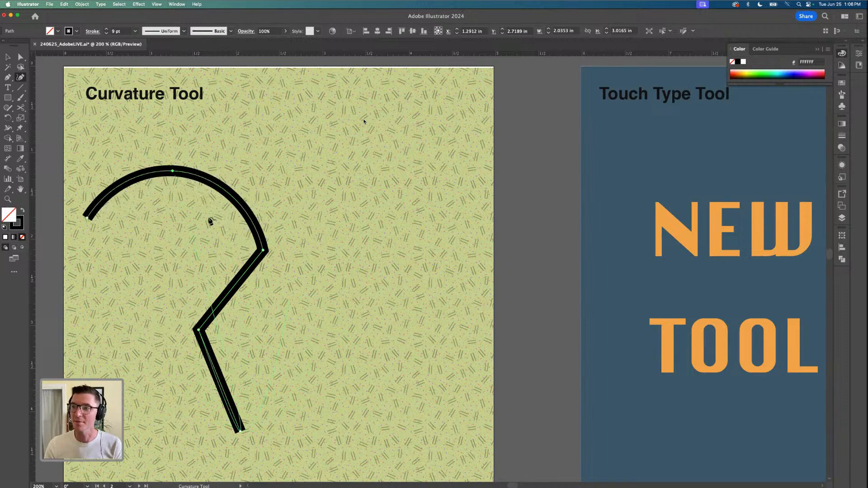
double_click(199, 332)
double_click(263, 251)
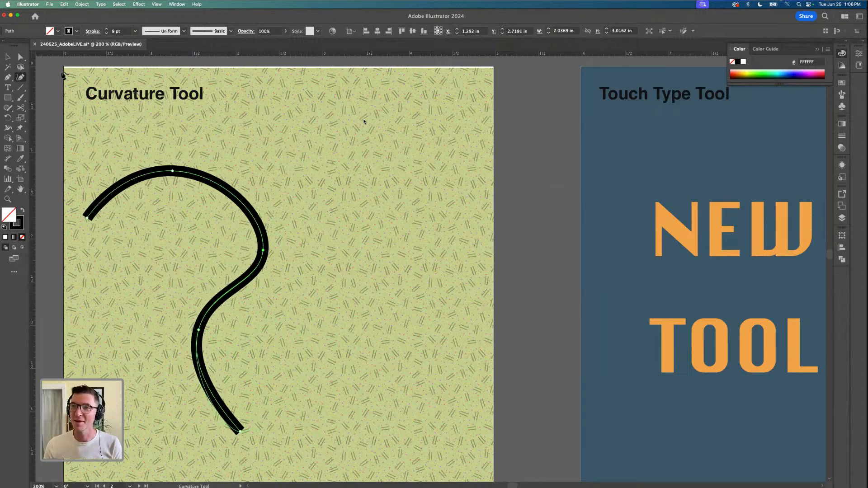
key("v")
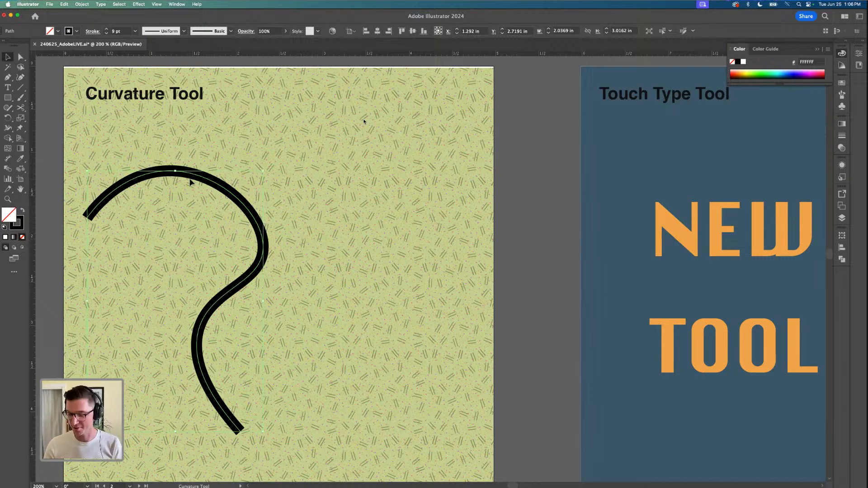
key("Delete")
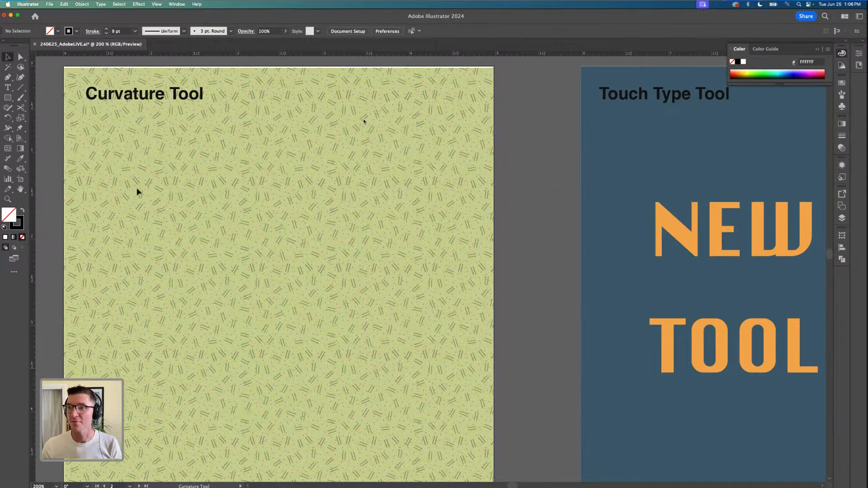
Lock the blue background rectangle of the Touch Type Tool artboard
scroll(119, 194, "down", 3)
scroll(380, 231, "up", 3)
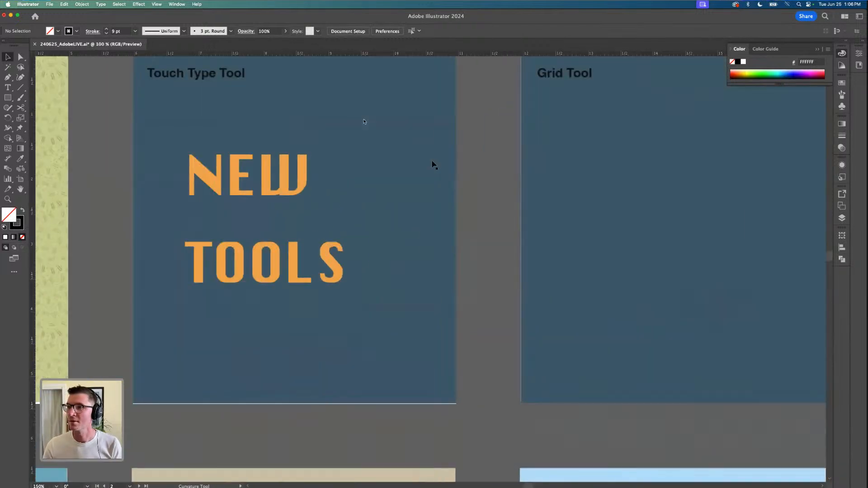
left_click(435, 174)
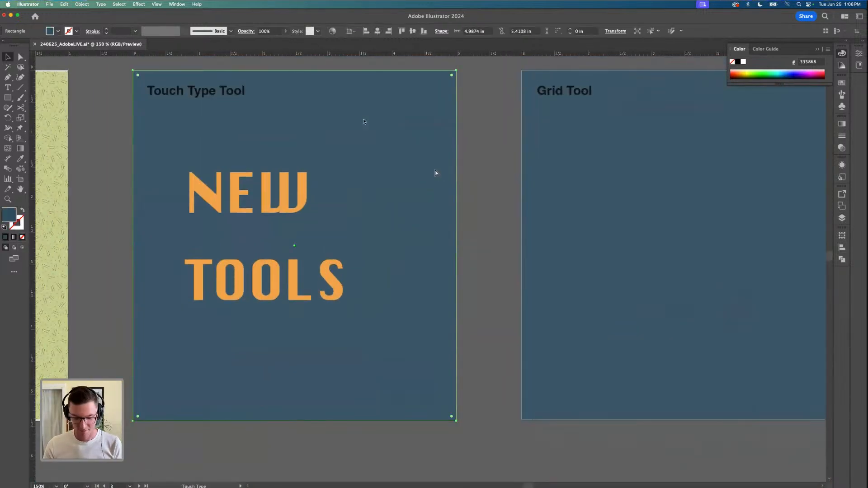
key("super+2")
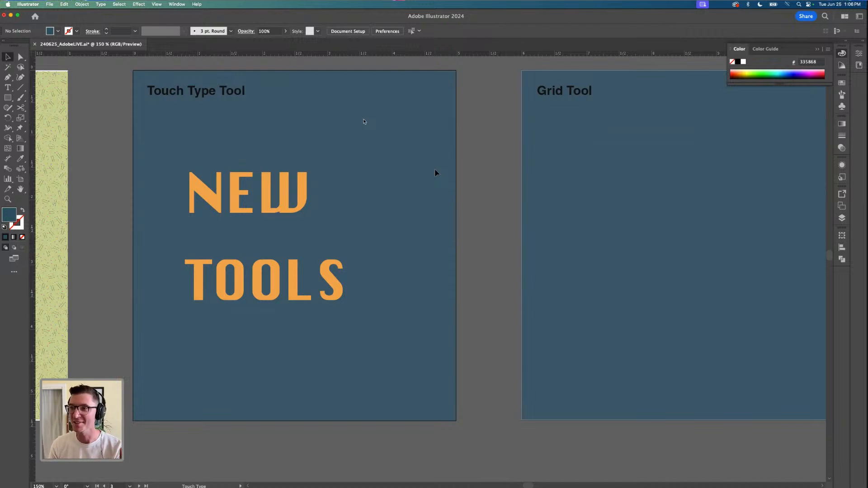
Convert the orange NEW TOOLS text on the Touch Type Tool artboard to outlines
right_click(267, 206)
left_click(268, 194)
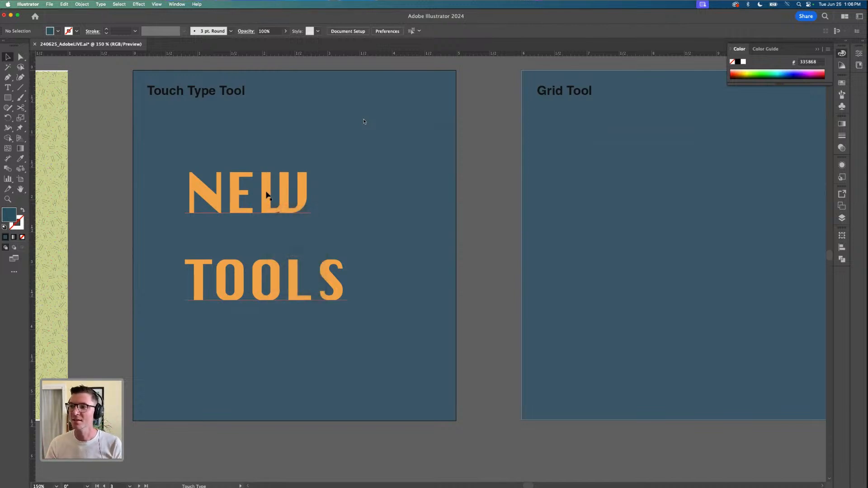
left_click(267, 193)
right_click(267, 193)
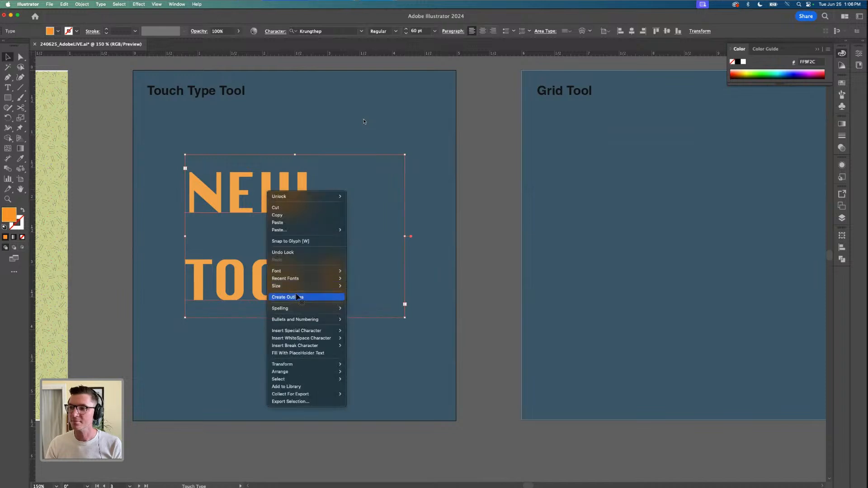
left_click(295, 297)
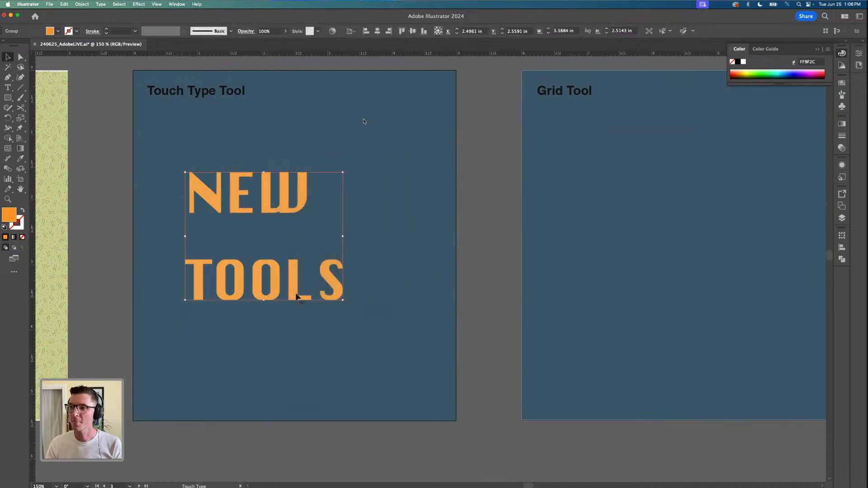
Enlarge the outlined W and N letters individually within the NEW TOOLS group
double_click(304, 189)
left_click_drag(309, 175, 325, 153)
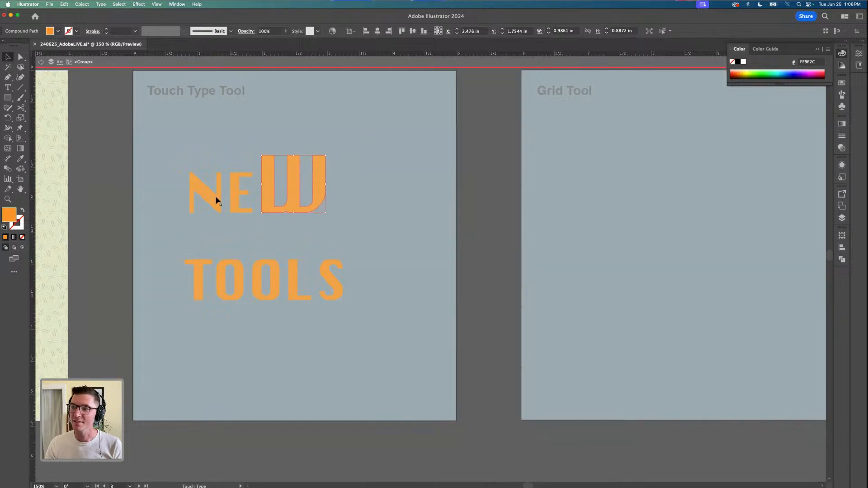
left_click(210, 193)
left_click_drag(190, 173, 178, 158)
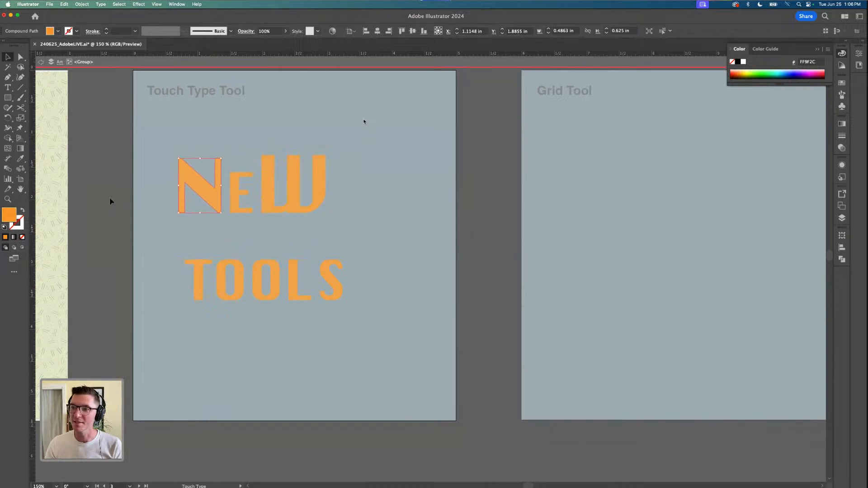
double_click(110, 202)
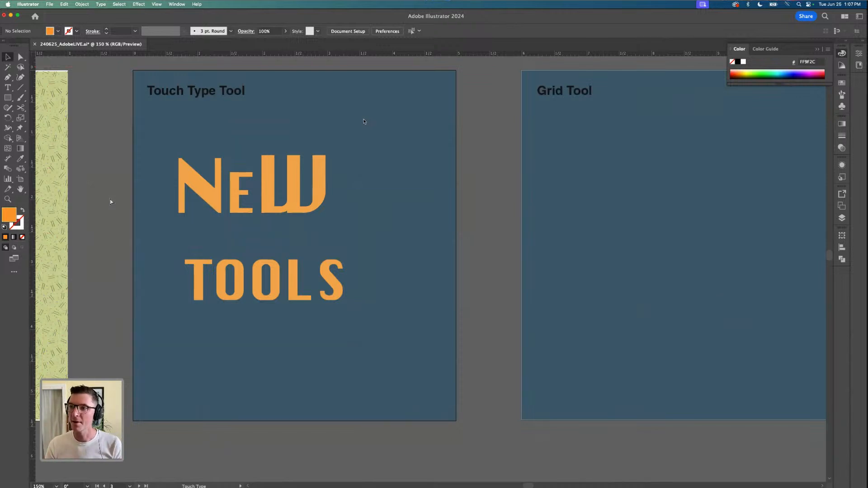
Undo the letter scaling and the outline conversion of NEW TOOLS, and shift the live text slightly left
left_click(207, 194)
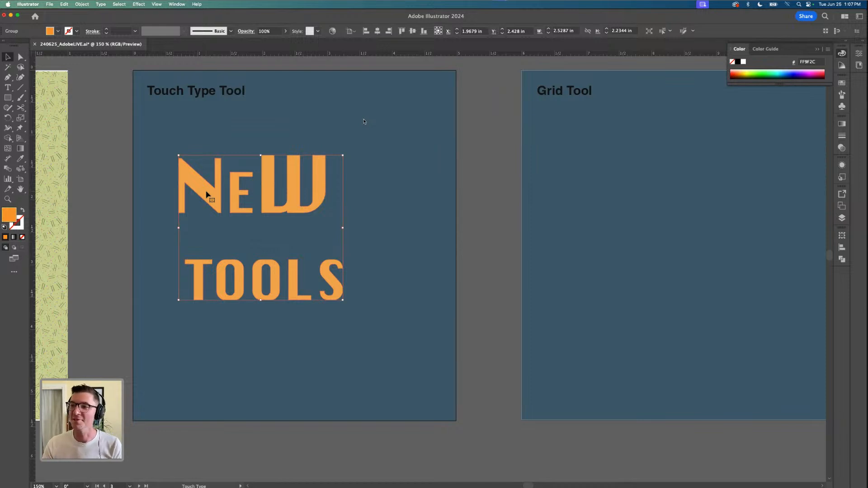
double_click(207, 195)
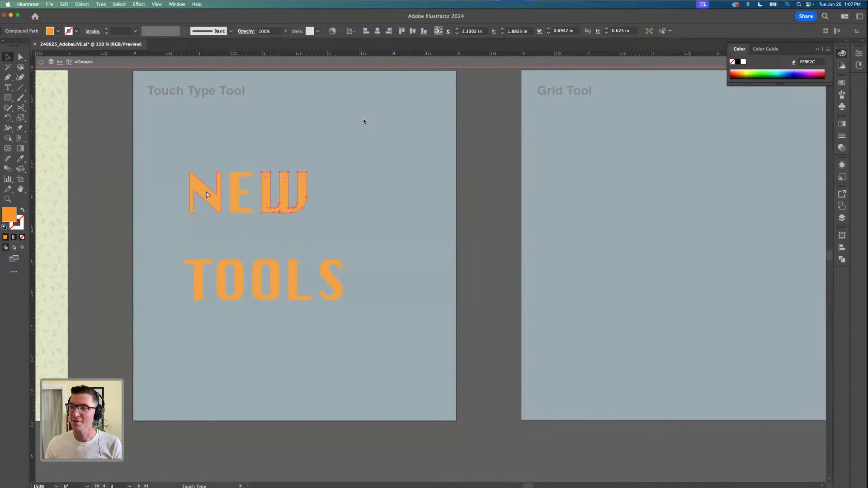
key("Escape")
left_click(107, 240)
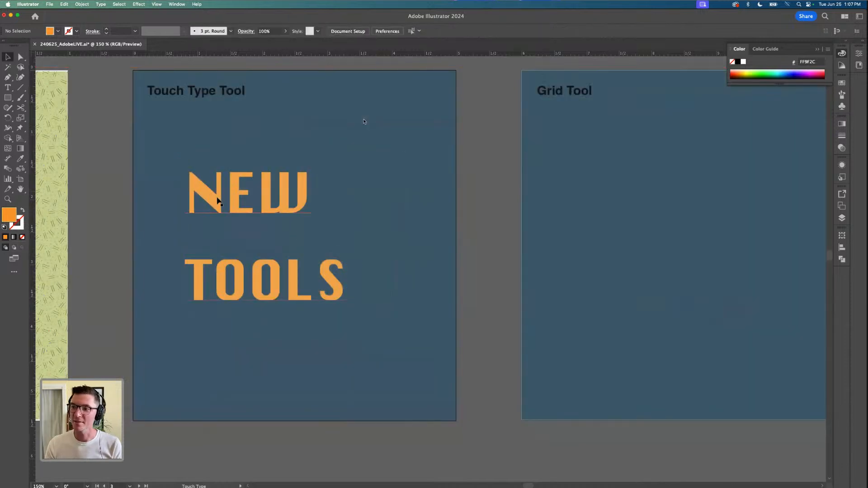
mouse_move(218, 198)
left_mouse_down()
mouse_move(201, 209)
mouse_move(212, 198)
left_mouse_up()
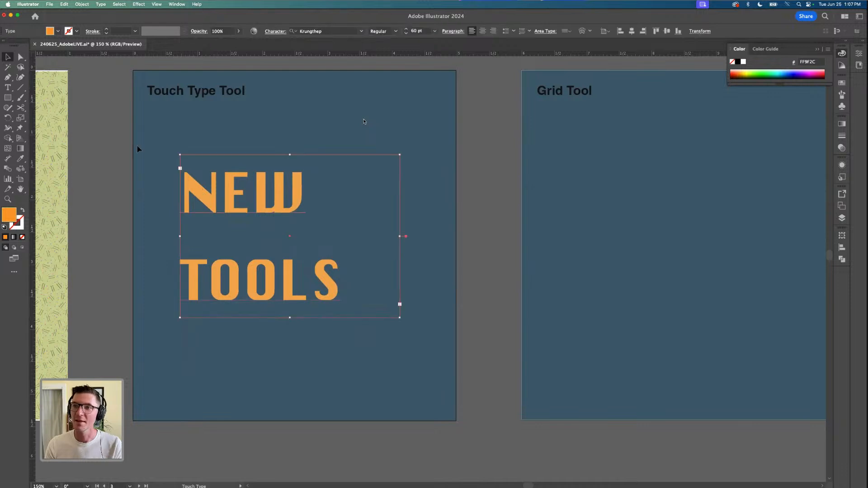
Enlarge the N and shrink the W of the live word NEW with the Touch Type tool
left_click(10, 90)
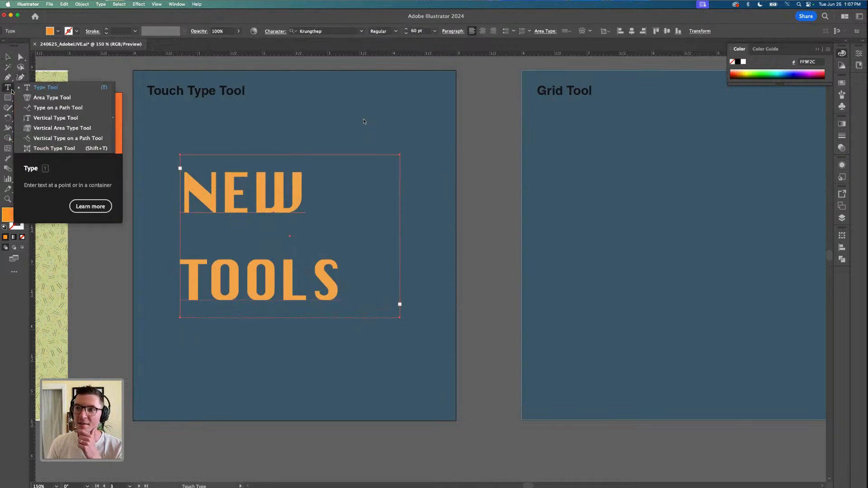
left_click(37, 149)
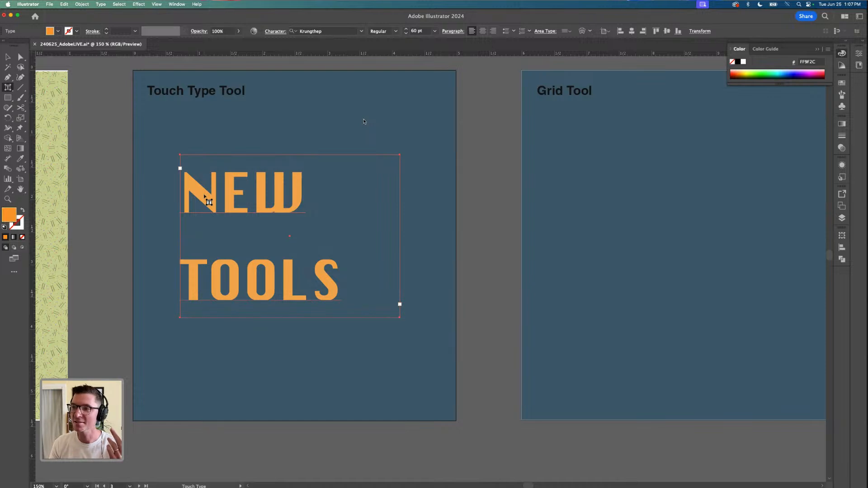
left_click(205, 198)
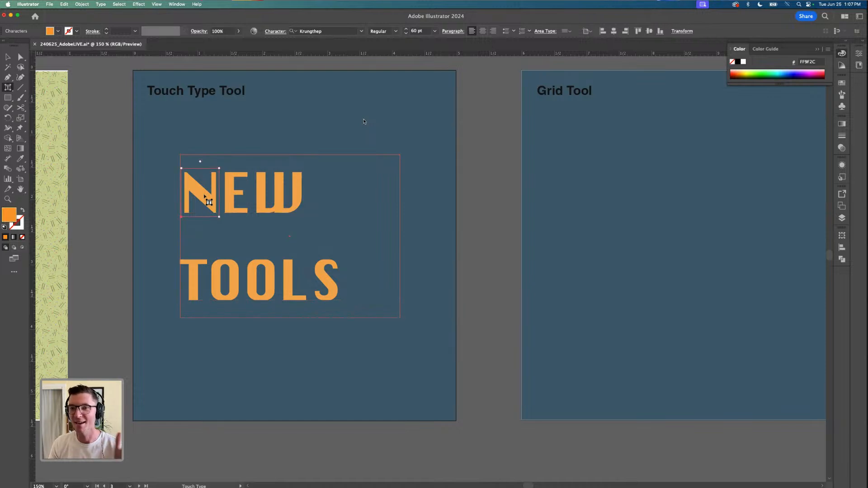
left_click_drag(219, 168, 252, 143)
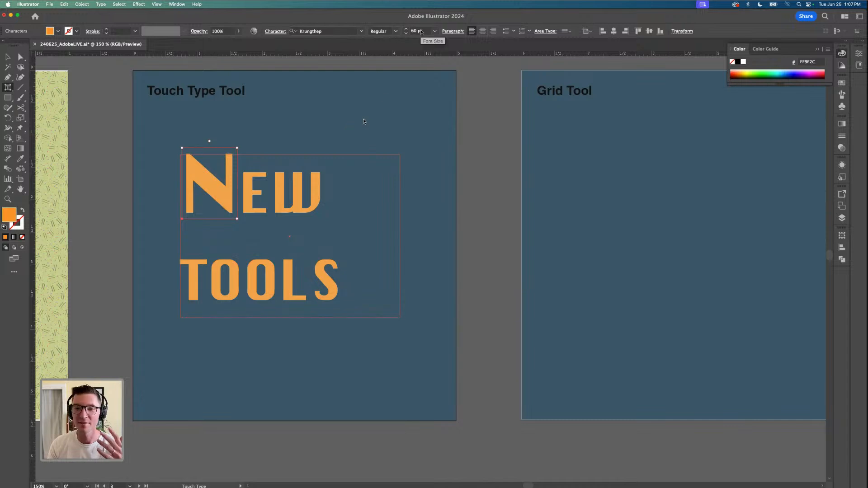
left_click(317, 187)
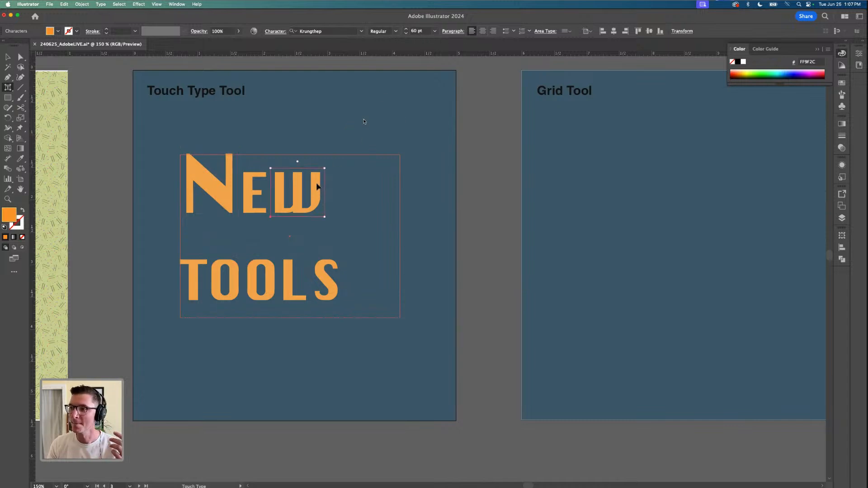
left_click_drag(324, 168, 313, 179)
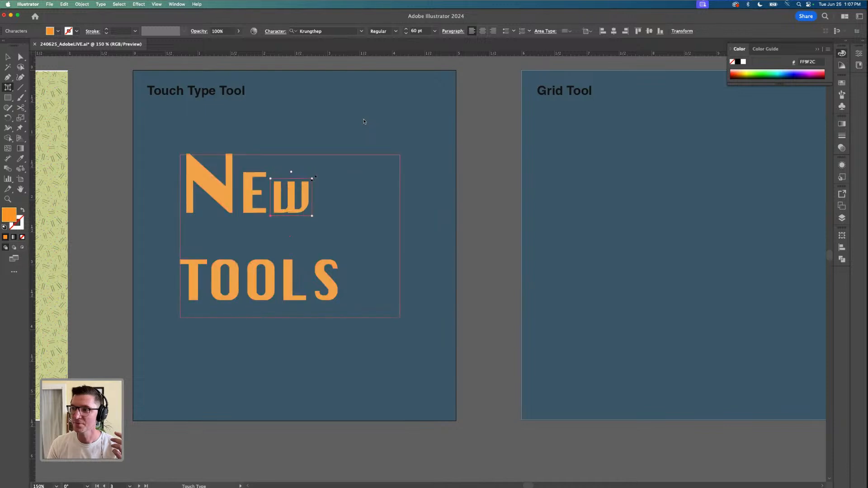
Enlarge the T proportionally and widen both O letters in TOOLS with the Touch Type tool
left_click(196, 271)
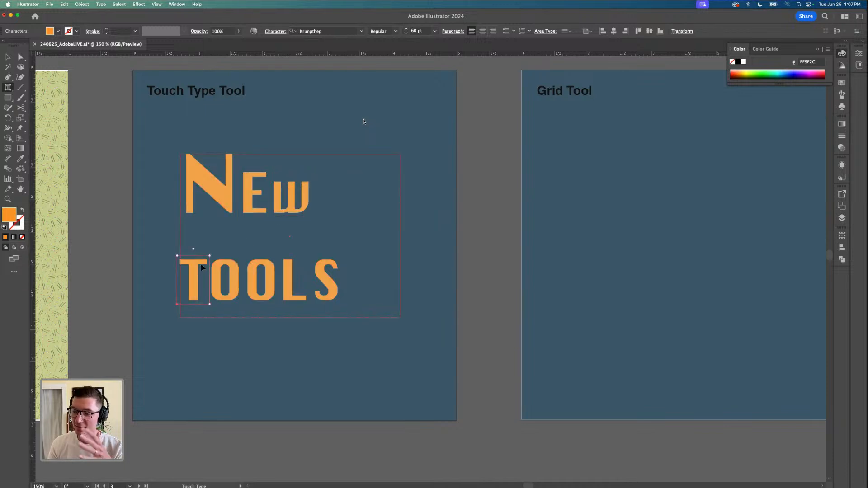
left_click_drag(210, 257, 218, 243)
left_click(240, 264)
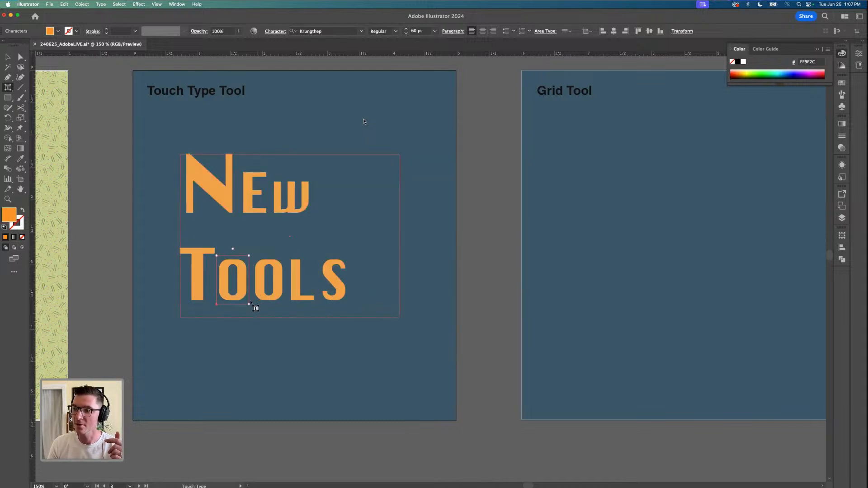
left_click_drag(263, 304, 342, 307)
left_click(294, 292)
Stretch the L in TOOLS to about twice its height and widen the text frame to fit the final S
left_click(355, 273)
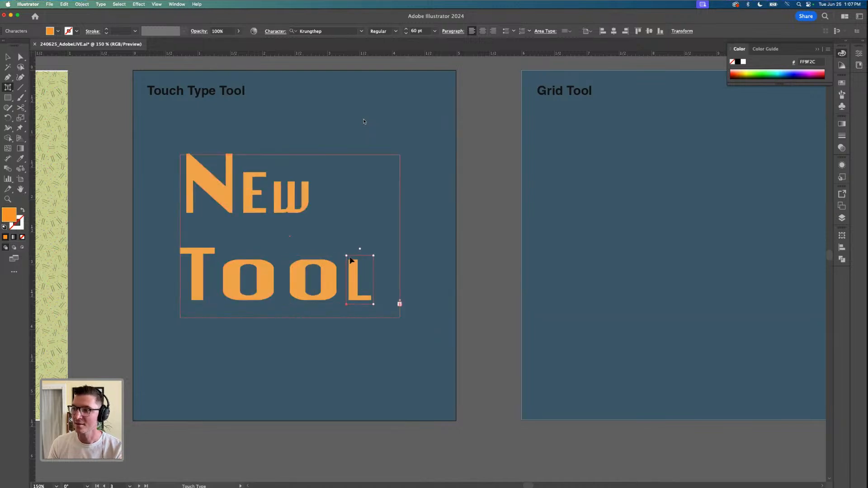
left_click_drag(348, 255, 350, 200)
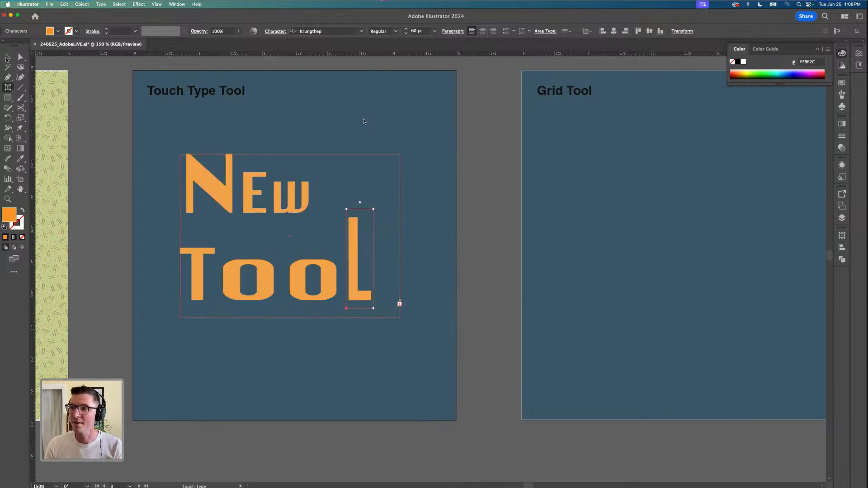
left_click(8, 57)
left_click_drag(400, 236, 416, 237)
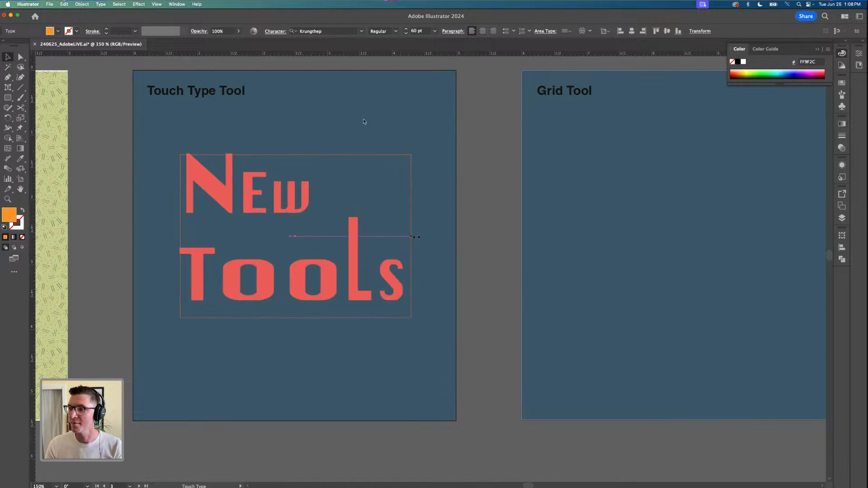
left_click(477, 269)
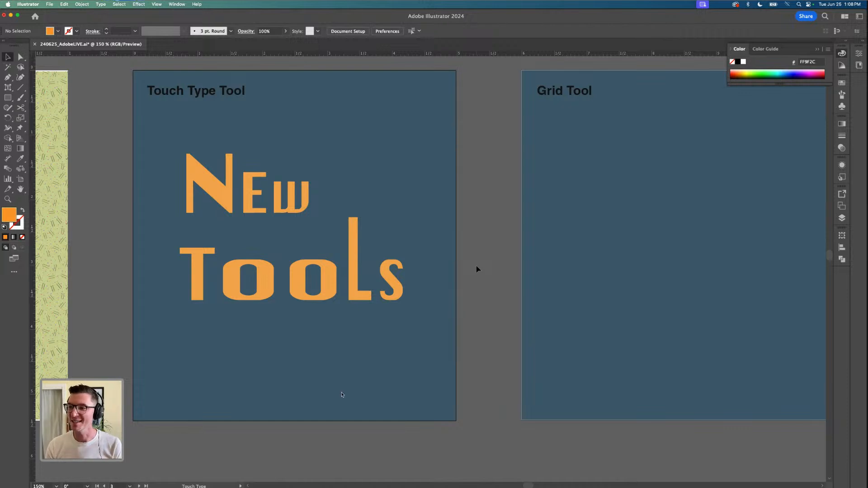
Replace the N with F in the live text so it reads FEW TOOLS
left_click(224, 270)
key("shift+t")
left_click(192, 273)
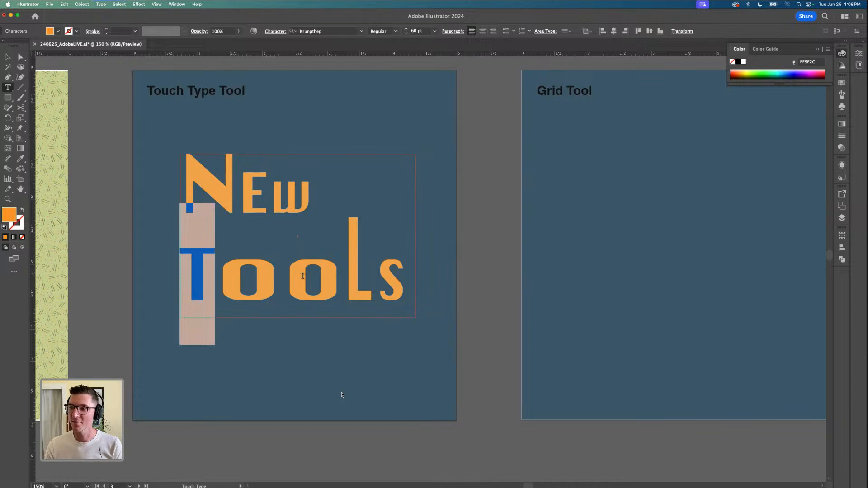
left_click(264, 198)
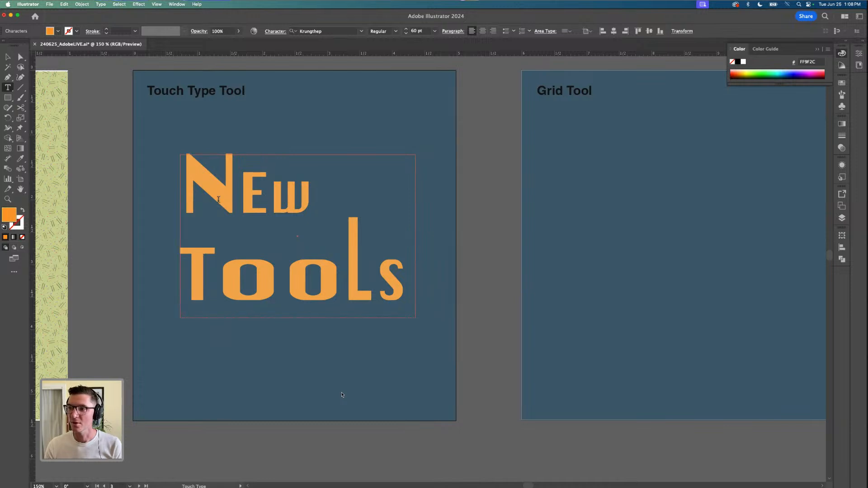
left_click(186, 198)
type("F")
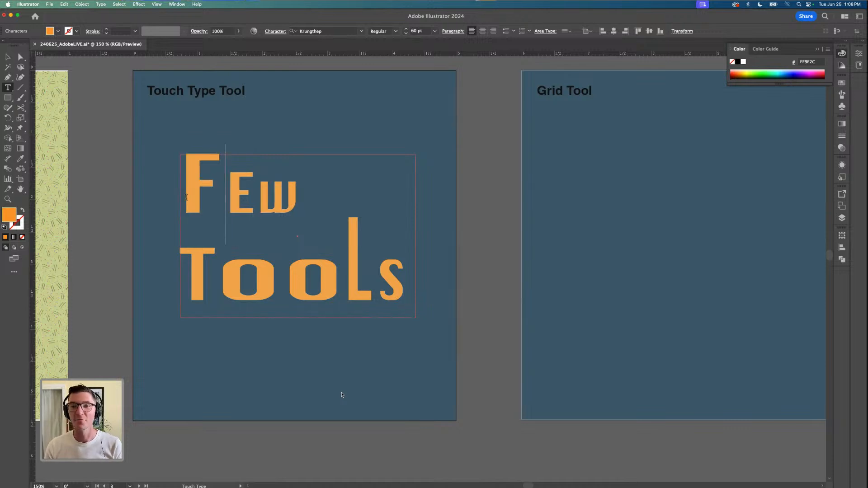
key("shift+Left")
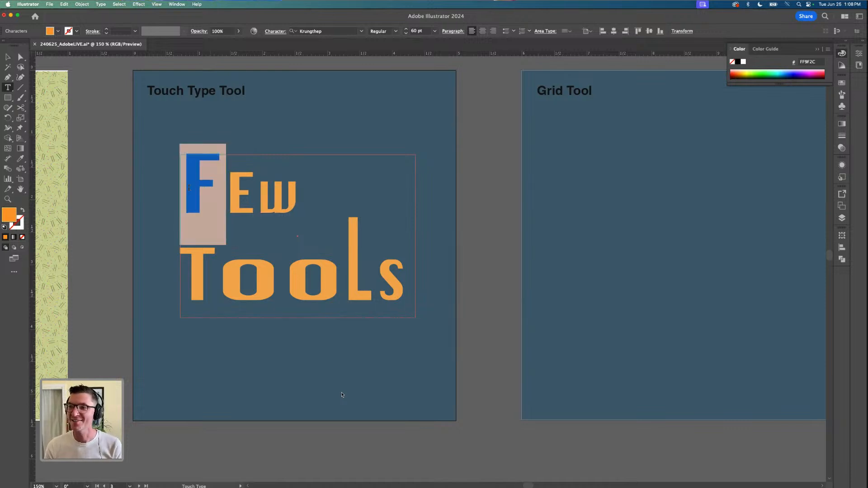
left_click(7, 57)
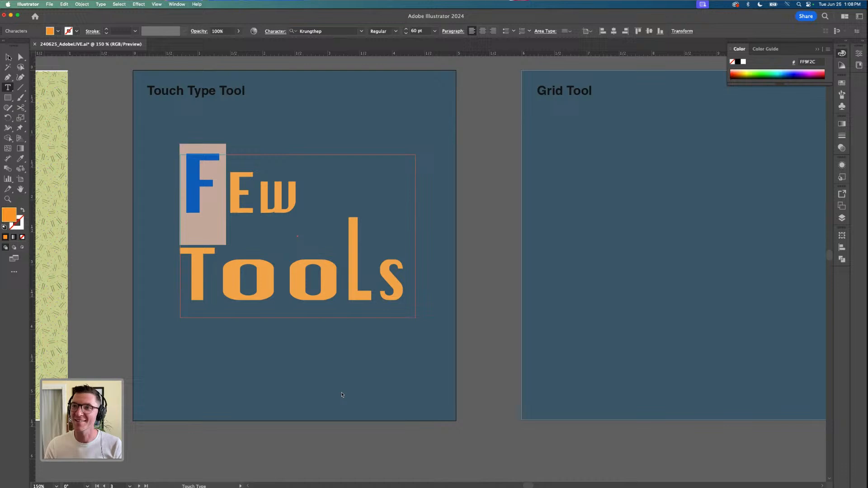
left_click(122, 163)
Lock the blue background rectangle of the Grid Tool artboard
scroll(144, 235, "down", 2)
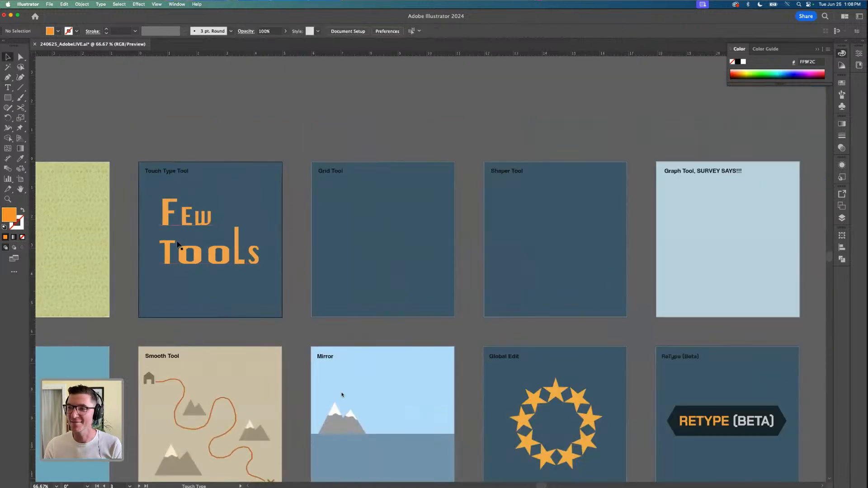
scroll(177, 242, "up", 2)
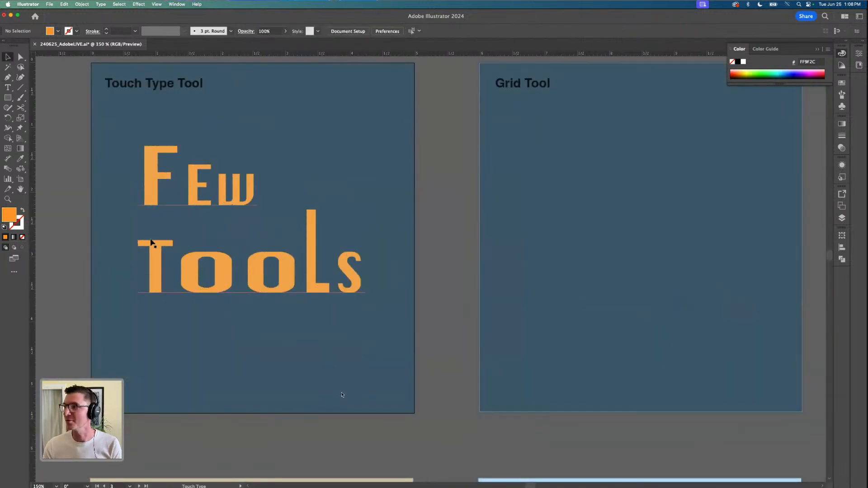
scroll(136, 252, "down", 2)
scroll(399, 236, "up", 2)
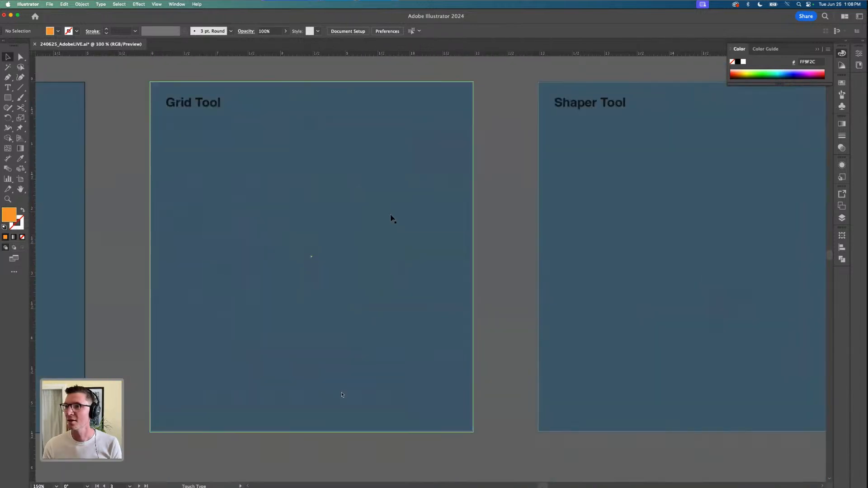
left_click(392, 216)
key("super+2")
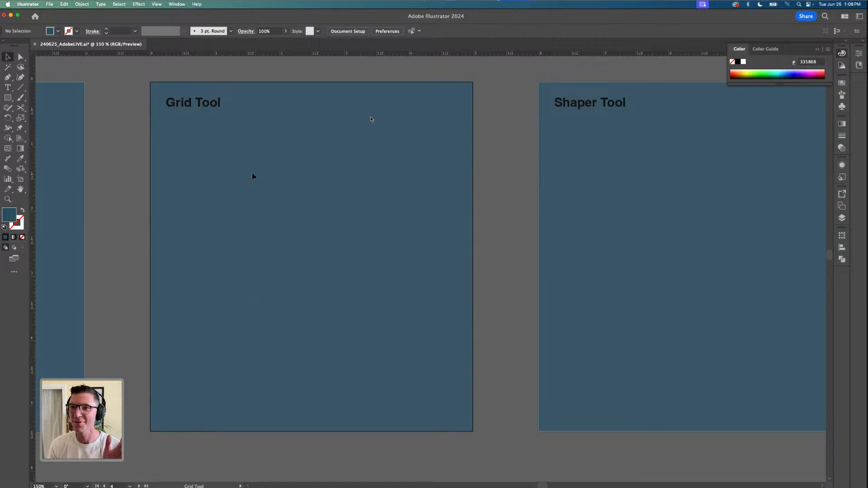
Draw a vertical line about 2.25 in long with the Pen tool on the Grid Tool artboard, with black stroke and no fill
left_click(9, 79)
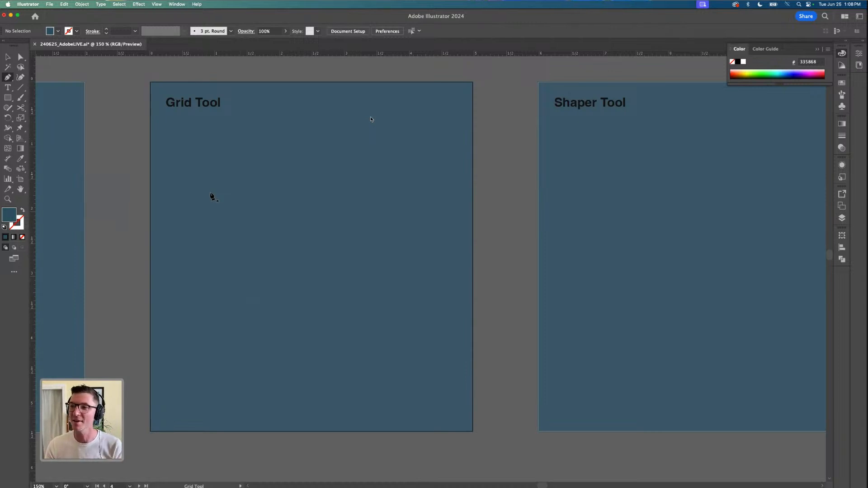
left_click(203, 173)
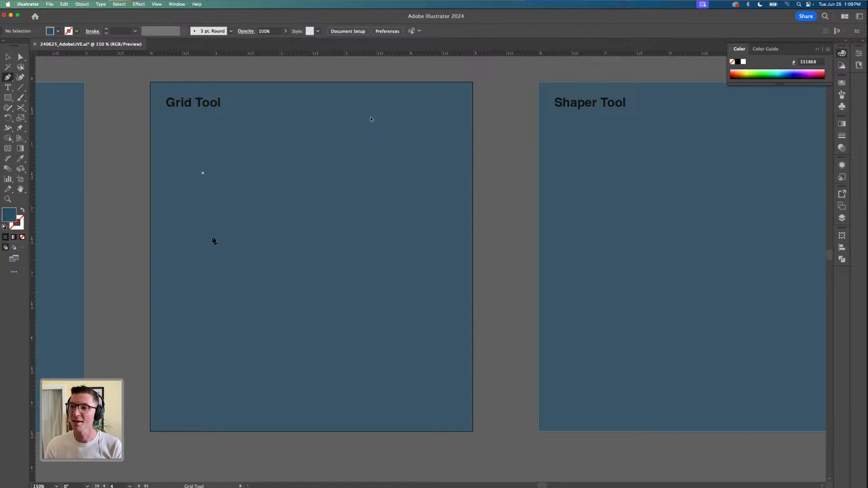
left_click(202, 319)
left_click(4, 227)
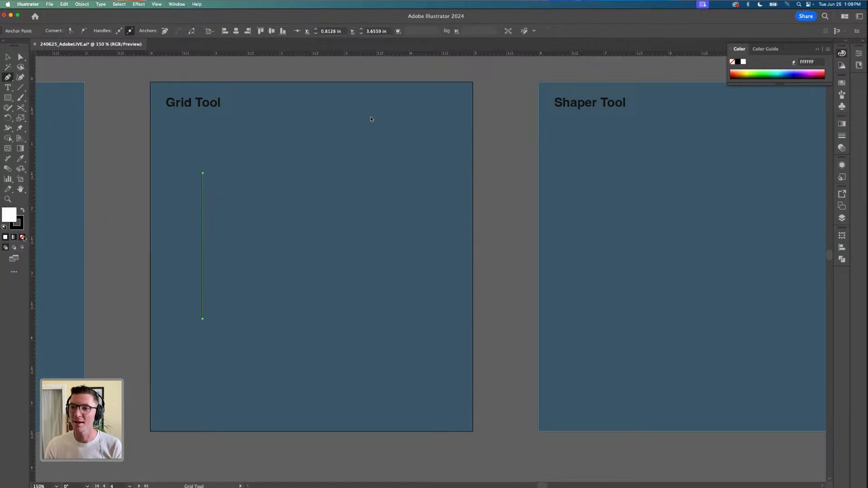
left_click(23, 237)
Duplicate the vertical line at even spacing to make five parallel lines spanning about 1.65 in
left_click(7, 57)
left_click(203, 224)
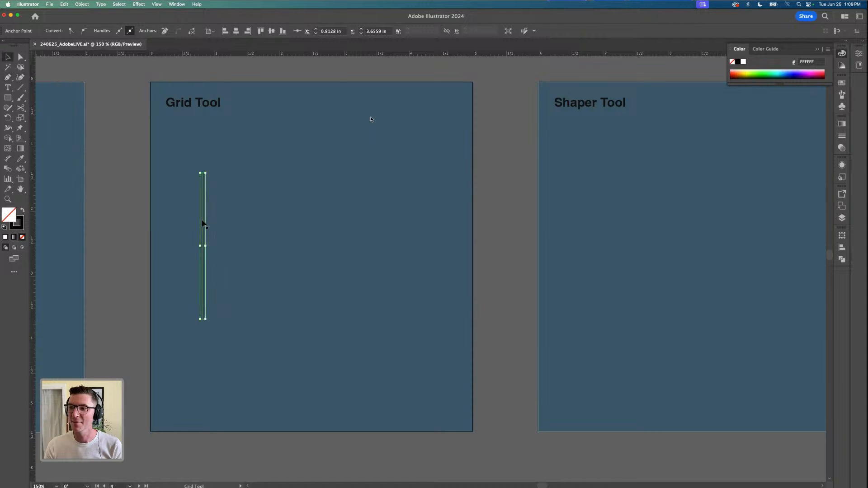
left_click_drag(203, 224, 326, 196)
key("super+d")
key("super+d")
key("super+d")
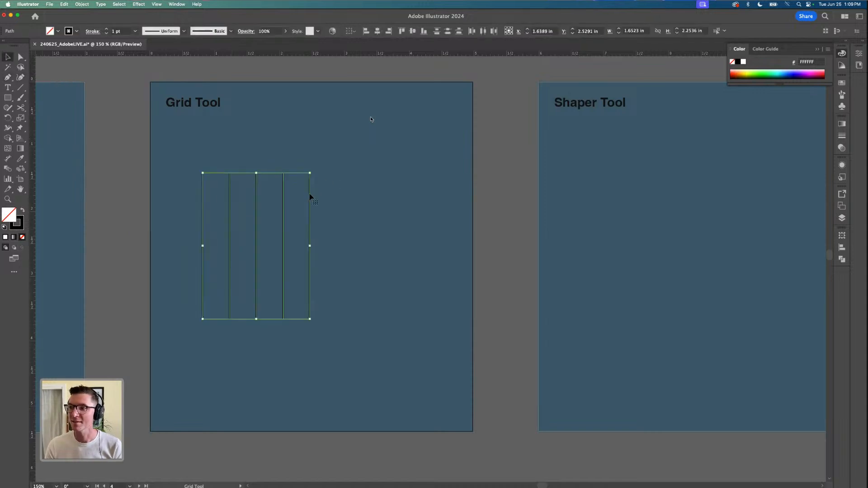
Rotate a copy of the five vertical lines 90° about their center to form a crossing grid
key("super")
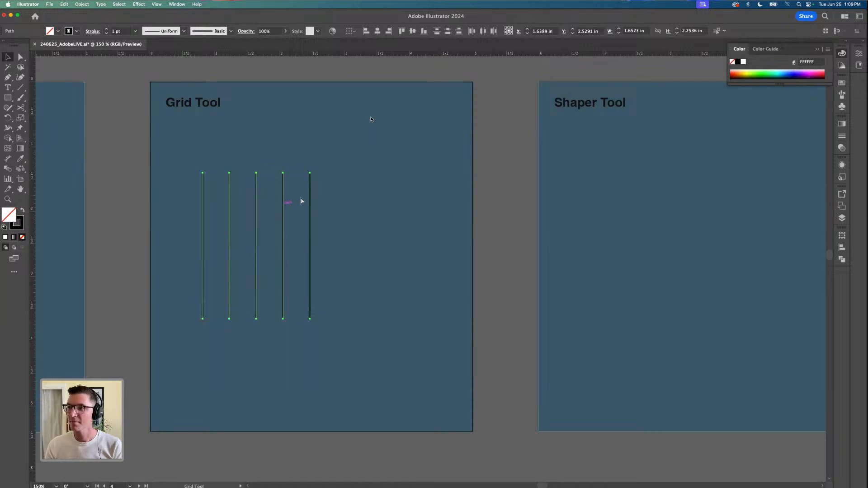
left_click_drag(315, 173, 375, 284)
left_click(376, 290)
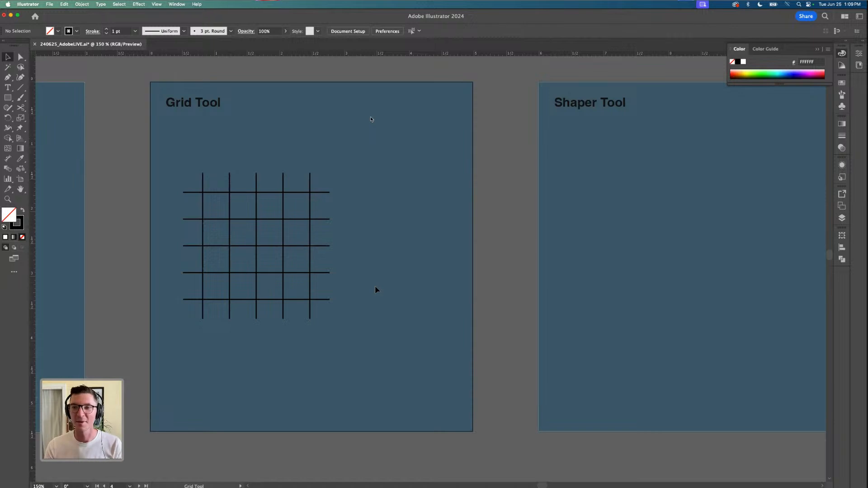
Delete the crossing lines and create a 4.6118 in square rectangular grid with 3 horizontal and 5 vertical dividers
left_click_drag(334, 323, 184, 174)
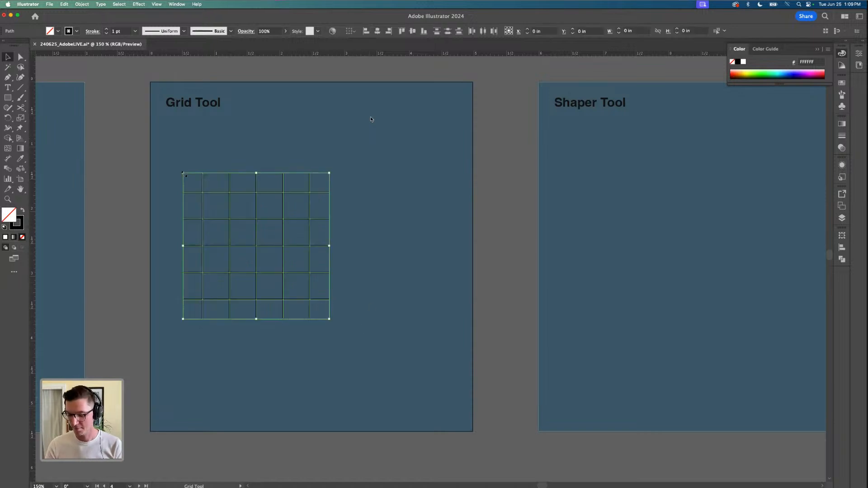
key("Delete")
left_click(21, 89)
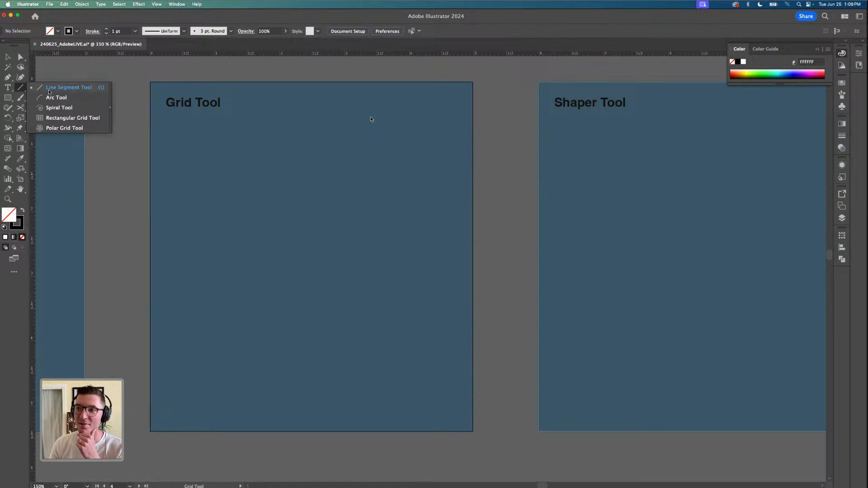
left_click(53, 119)
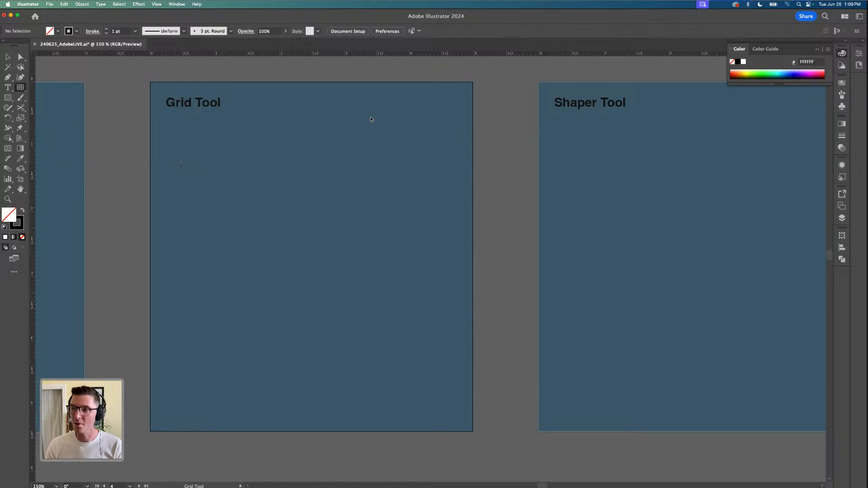
left_click(180, 166)
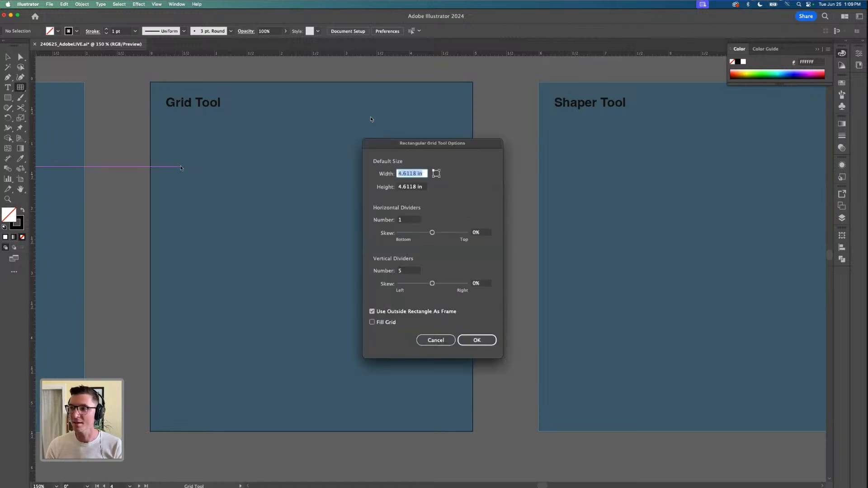
left_click_drag(425, 147, 348, 128)
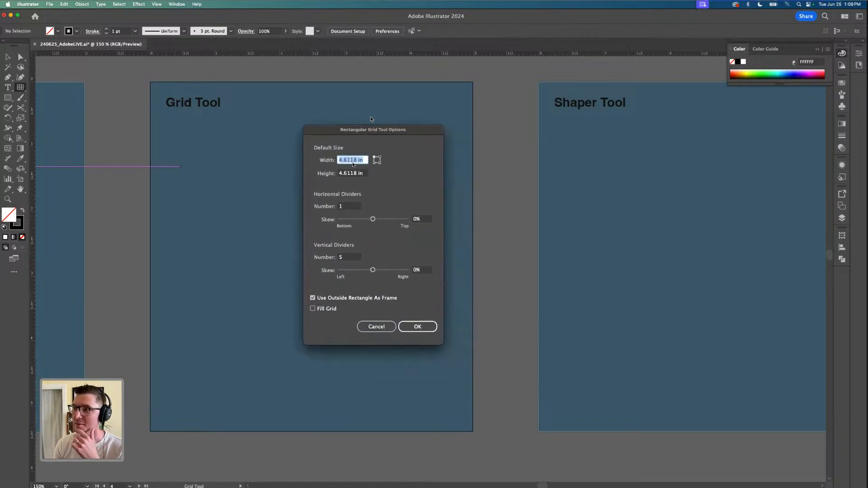
double_click(341, 206)
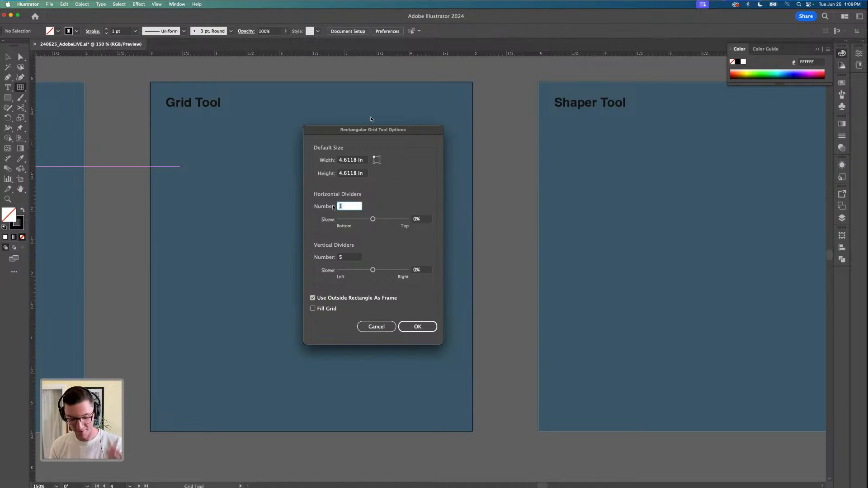
type("3")
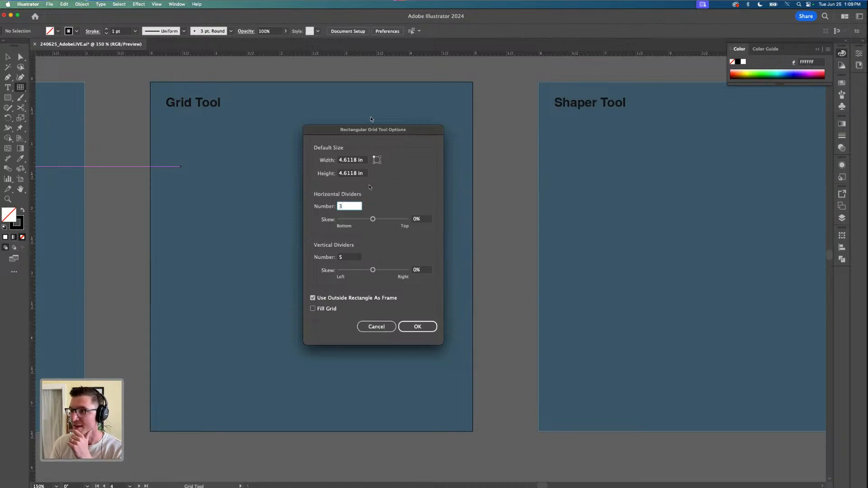
left_click(416, 326)
Resize the rectangular grid so it fits inside the Grid Tool artboard and fills the area below the title
left_click(8, 57)
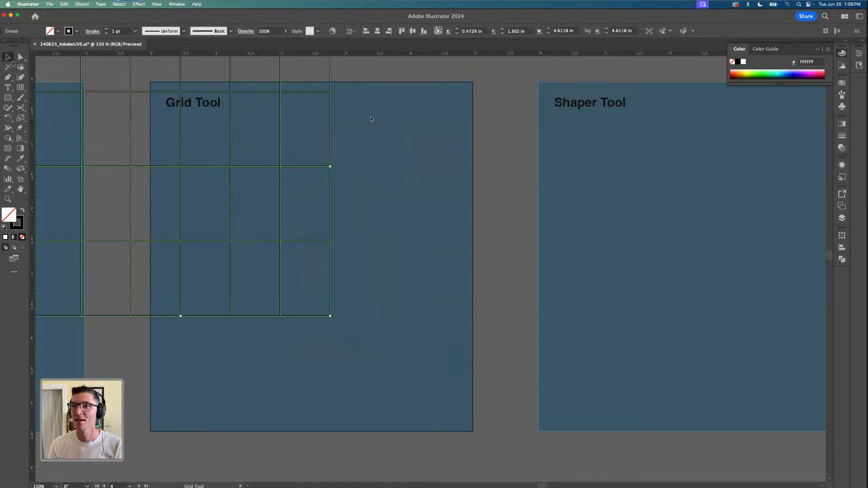
scroll(347, 257, "down", 1)
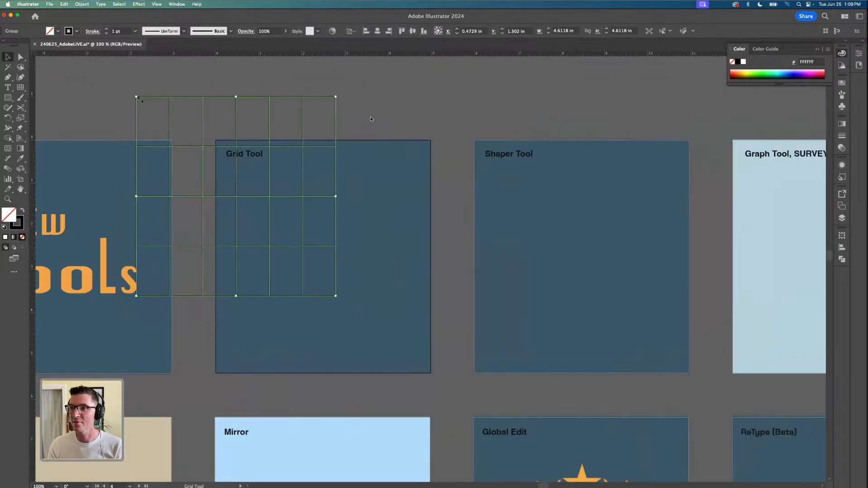
left_click_drag(169, 136, 217, 189)
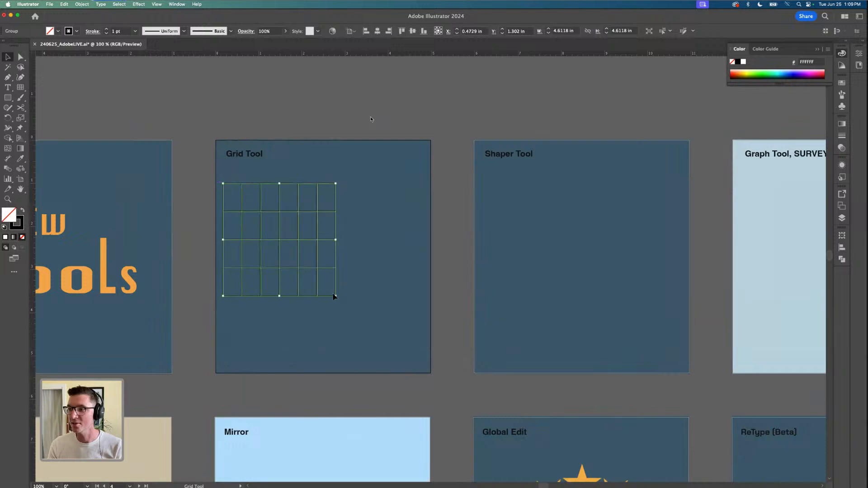
left_click_drag(336, 297, 401, 361)
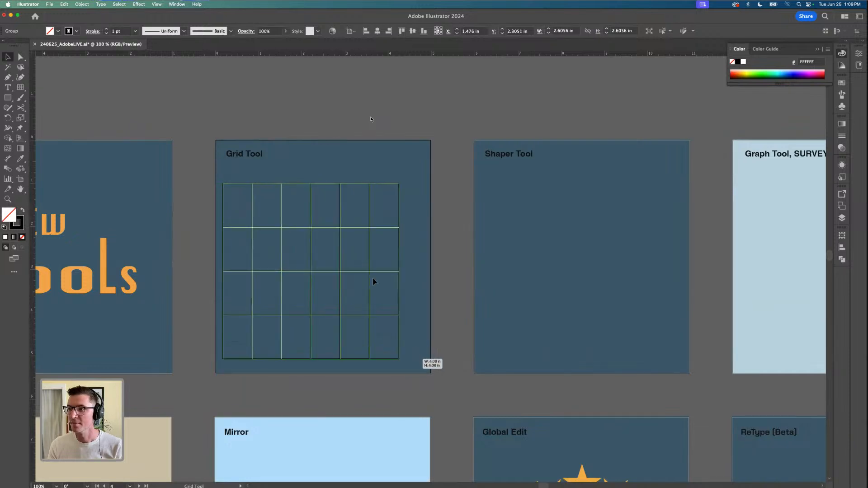
key("super+equal")
left_click_drag(459, 280, 490, 280)
left_click(506, 271)
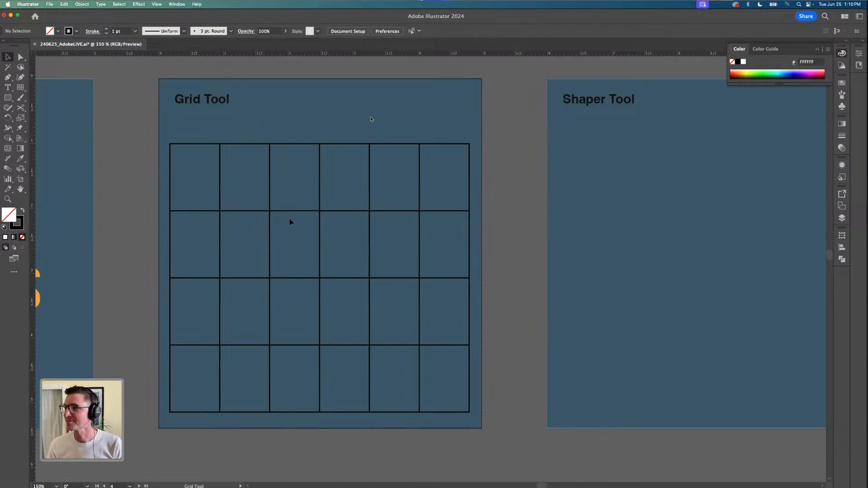
Lock the blue background rectangle of the Shaper Tool artboard
scroll(170, 240, "down", 2)
left_click(437, 248)
scroll(436, 248, "up", 2)
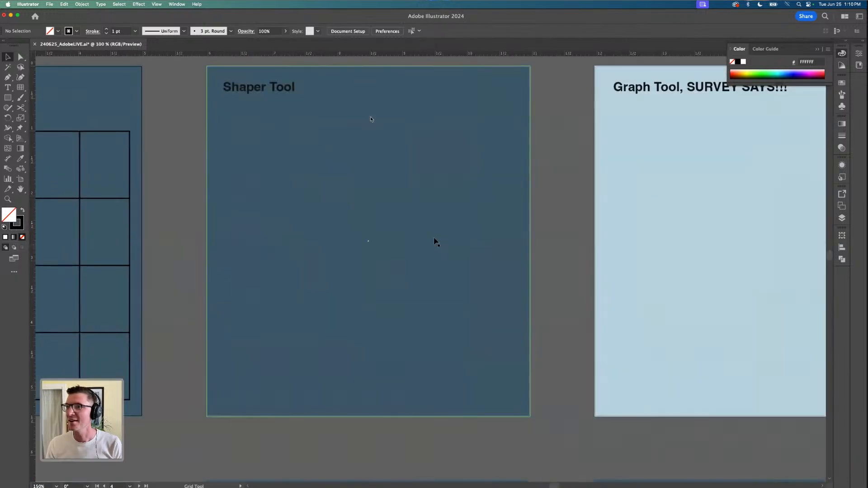
key("super+shift+a")
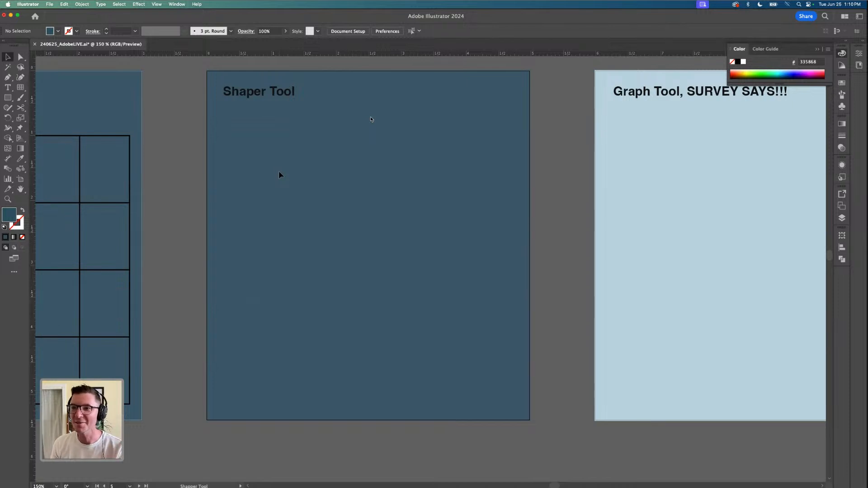
Sketch a separate circle and a square overlapped at its corners by two circles and a triangle, using the Shaper tool
left_click(7, 108)
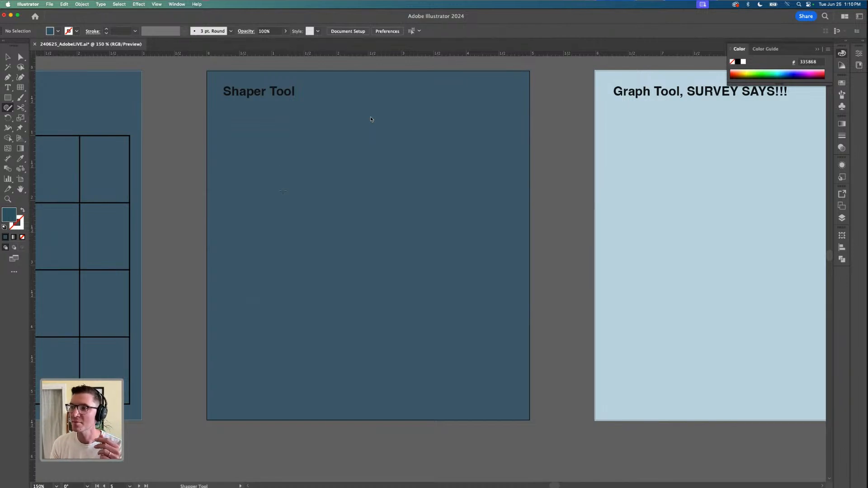
mouse_move(274, 178)
left_mouse_down()
mouse_move(293, 216)
mouse_move(308, 201)
mouse_move(285, 173)
left_mouse_up()
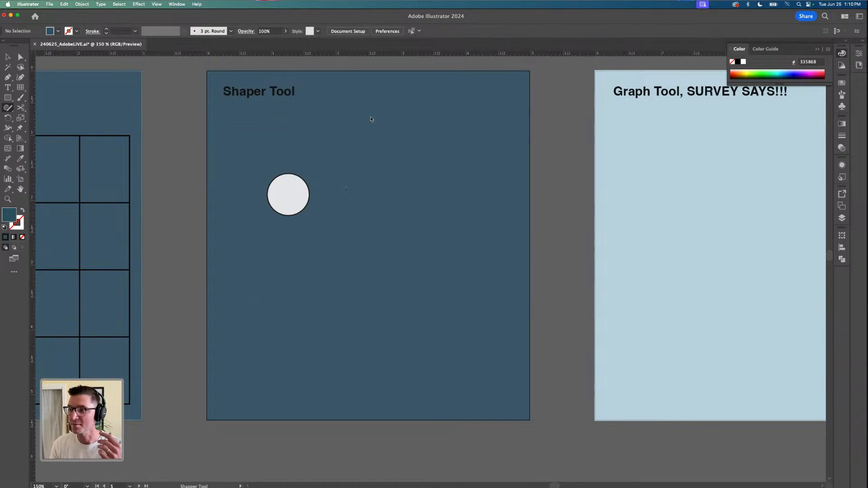
left_click_drag(352, 216, 353, 235)
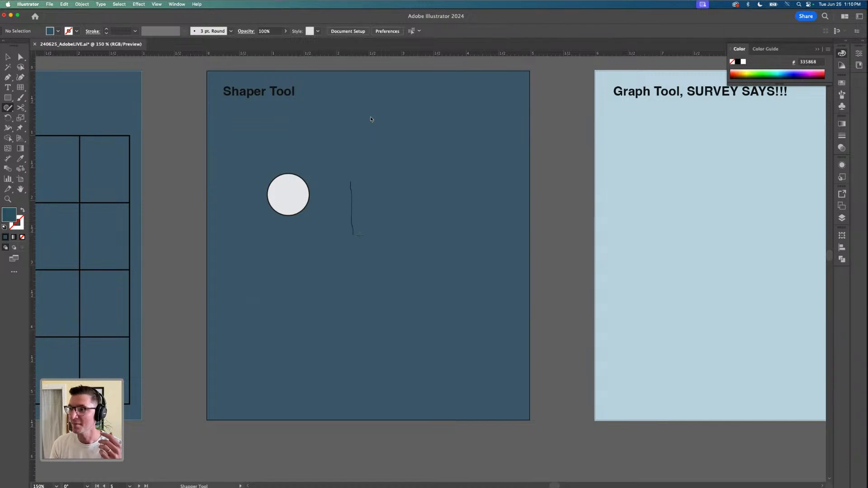
mouse_move(405, 220)
left_mouse_down()
mouse_move(403, 186)
mouse_move(357, 182)
mouse_move(357, 194)
left_mouse_up()
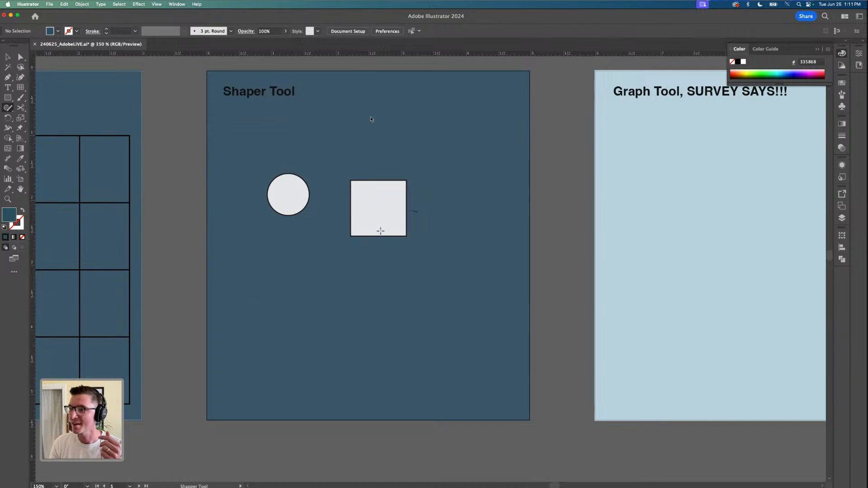
mouse_move(417, 211)
left_mouse_down()
mouse_move(379, 242)
mouse_move(423, 220)
mouse_move(419, 211)
left_mouse_up()
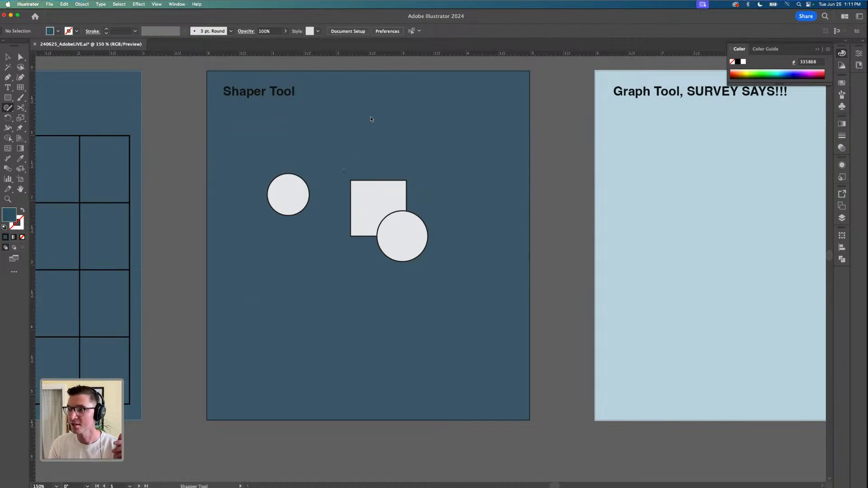
mouse_move(350, 155)
left_mouse_down()
mouse_move(335, 191)
mouse_move(359, 196)
mouse_move(367, 179)
mouse_move(351, 154)
mouse_move(399, 193)
mouse_move(427, 194)
mouse_move(400, 147)
mouse_move(444, 199)
left_mouse_up()
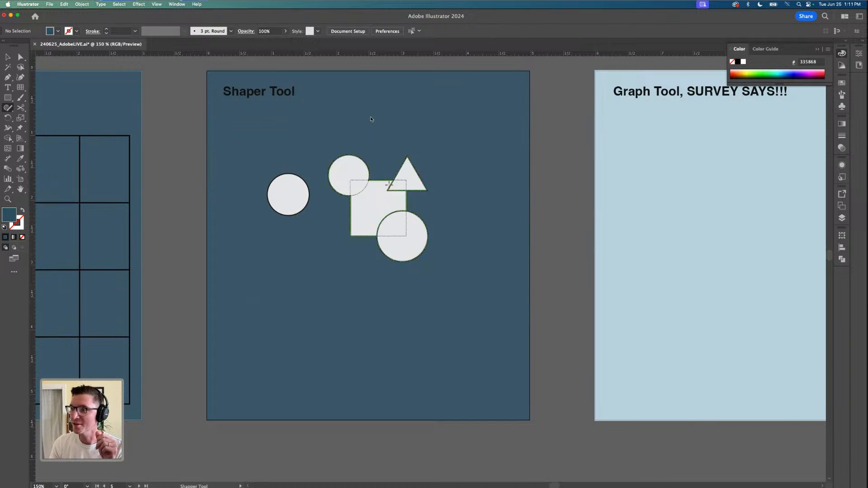
Merge the triangle and the upper circle with the square by scribbling across their overlaps with the Shaper tool
mouse_move(409, 175)
left_mouse_down()
mouse_move(393, 202)
mouse_move(410, 223)
left_mouse_up()
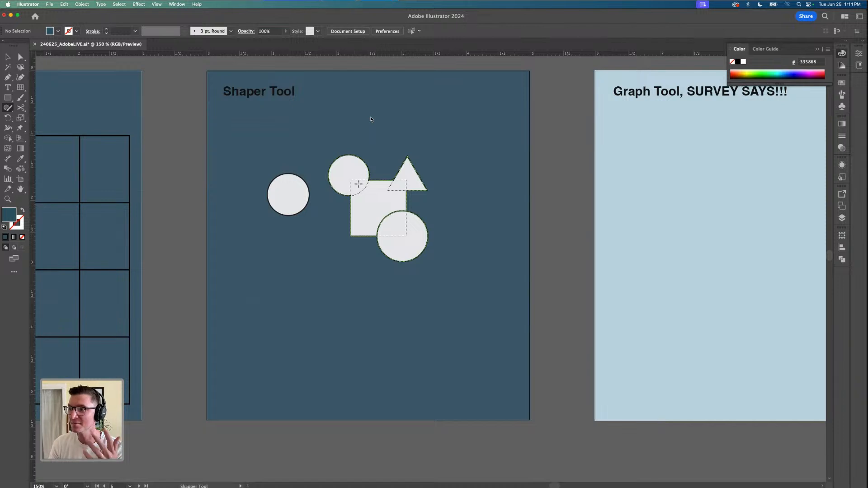
mouse_move(355, 168)
left_mouse_down()
mouse_move(355, 190)
mouse_move(354, 182)
left_mouse_up()
key("super+z")
key("super+z")
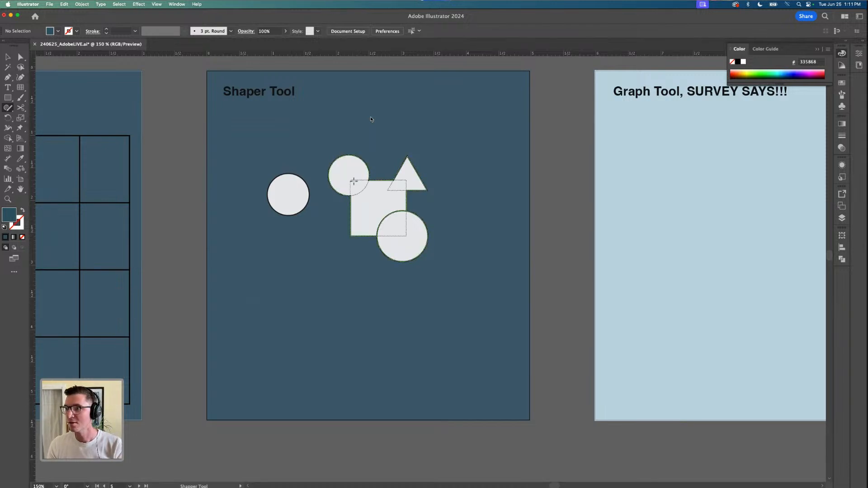
Move the triangle up off the square inside the Shaper group and merge the lower circle with the square
double_click(389, 183)
key("Escape")
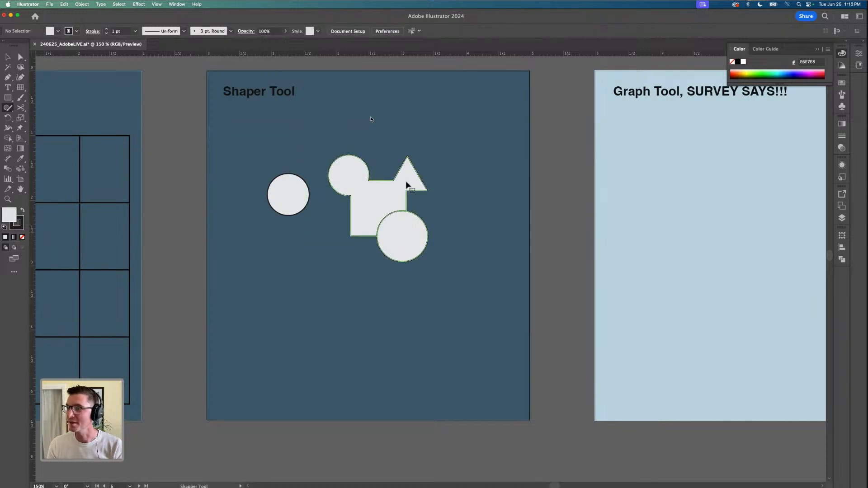
double_click(407, 185)
key("Escape")
left_click(411, 180)
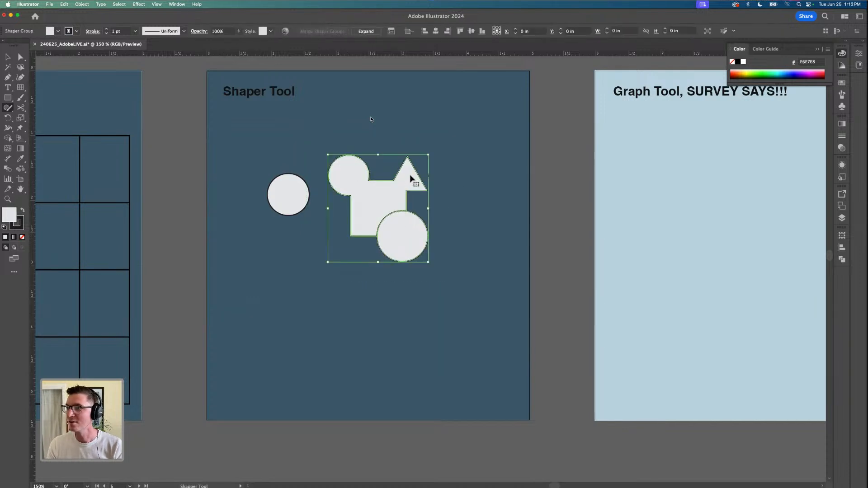
double_click(411, 180)
left_click_drag(411, 180, 417, 165)
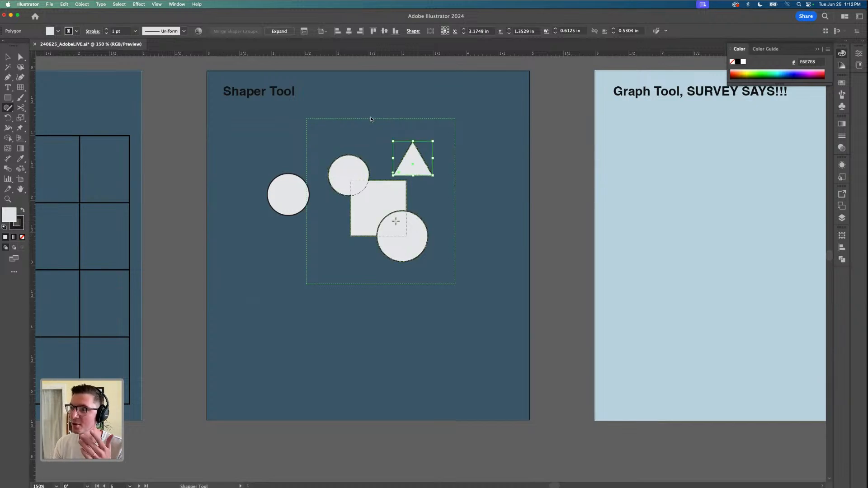
mouse_move(409, 235)
left_mouse_down()
mouse_move(382, 209)
mouse_move(409, 243)
left_mouse_up()
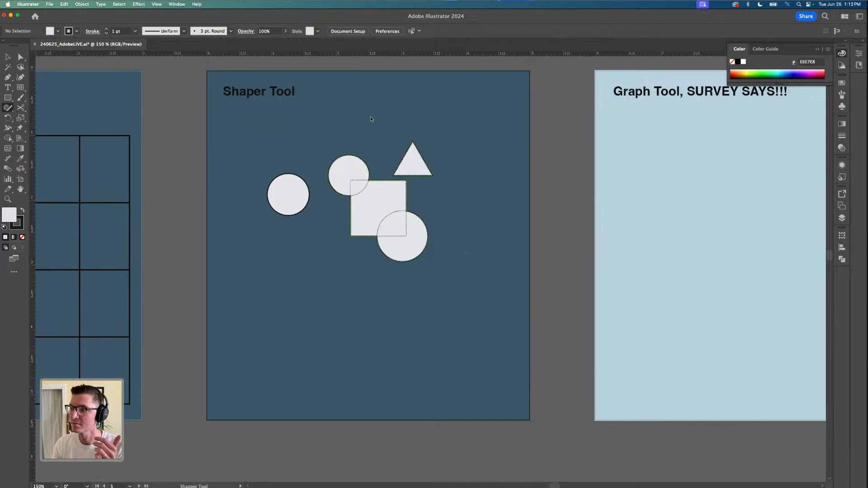
key("v")
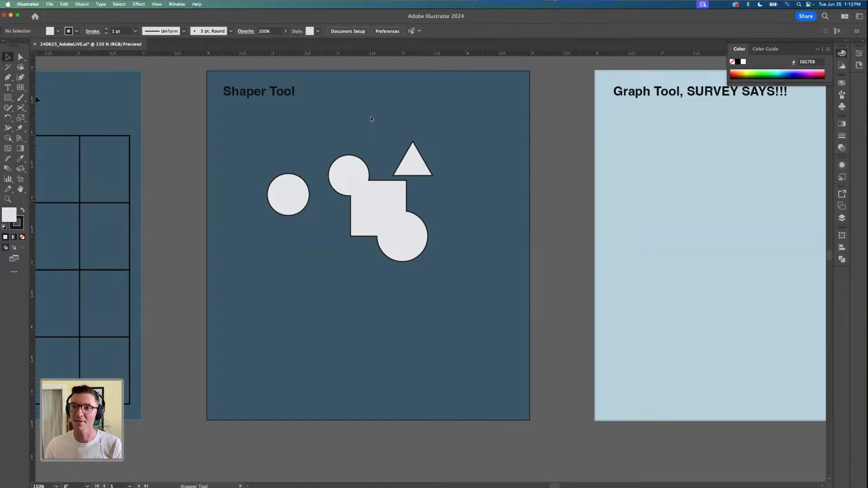
left_click(8, 97)
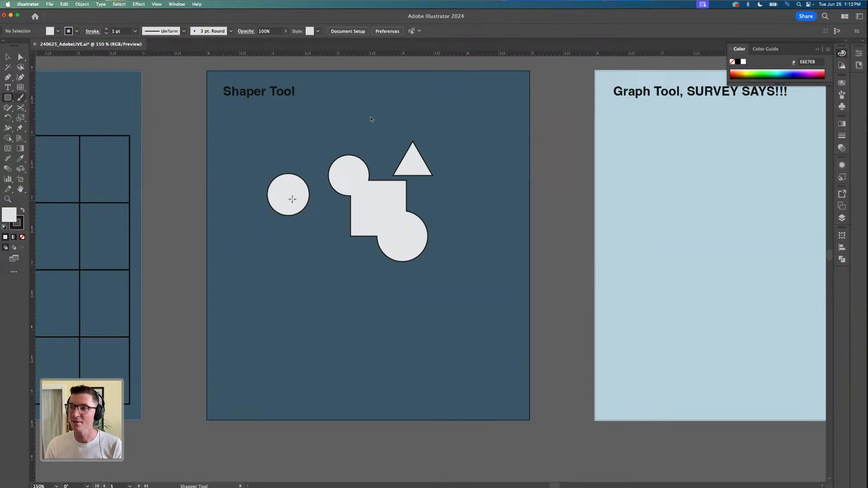
left_click(7, 108)
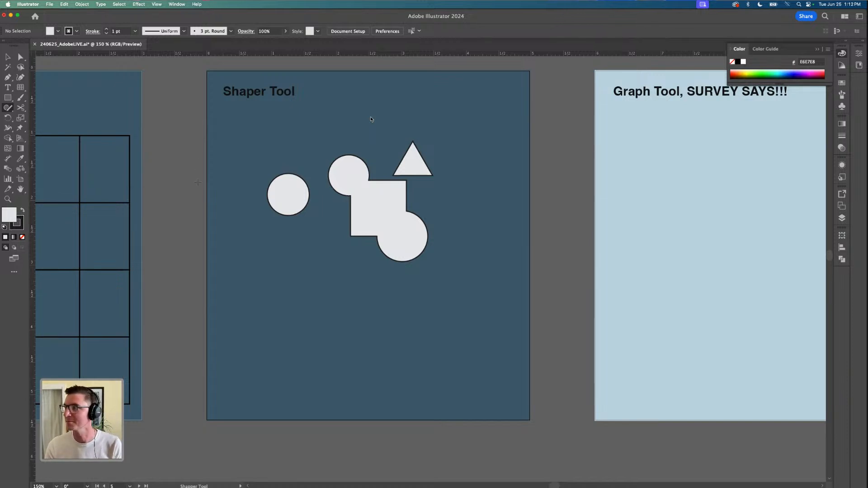
Draw a column graph below the title of the Graph Tool artboard, spanning most of the artboard's width
scroll(197, 182, "down", 3)
scroll(391, 180, "up", 1)
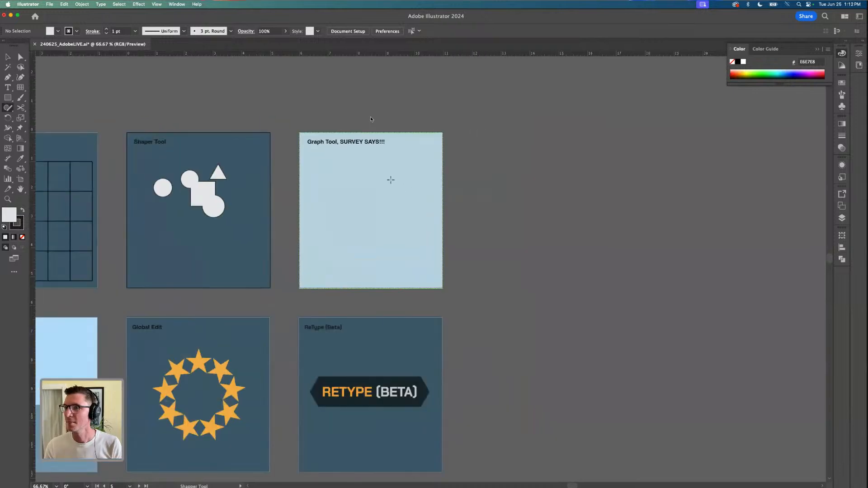
scroll(390, 180, "up", 2)
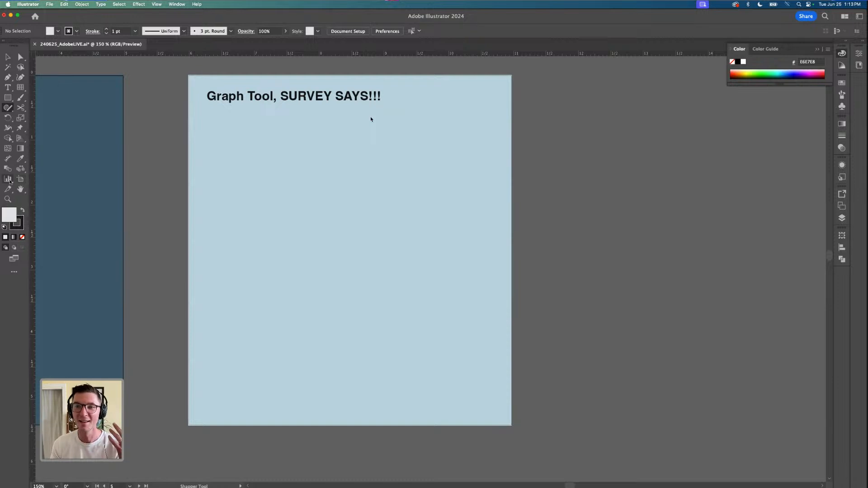
left_click(9, 180)
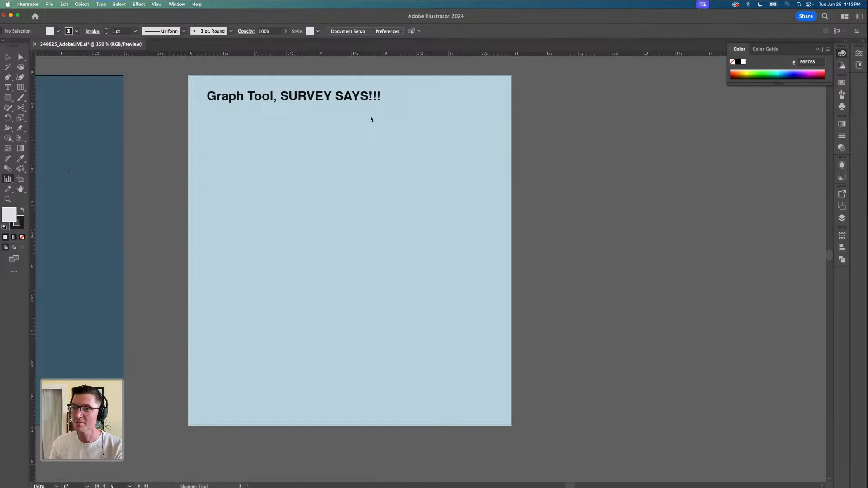
left_click(8, 180)
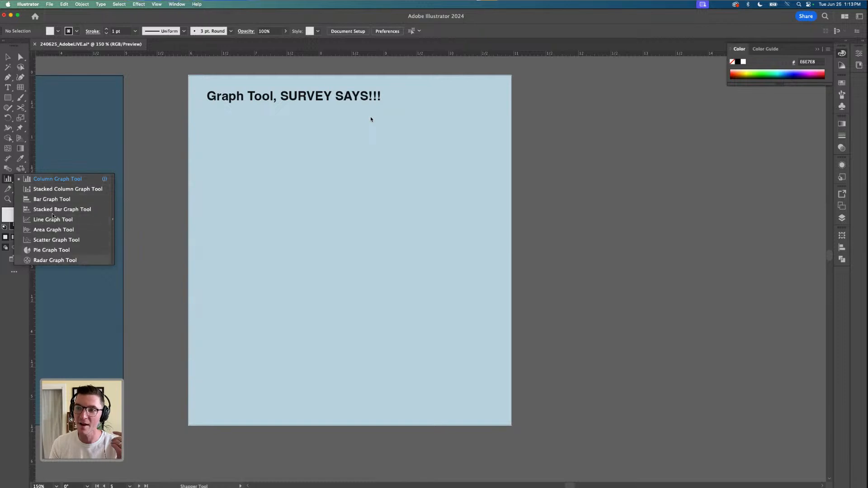
left_click(54, 182)
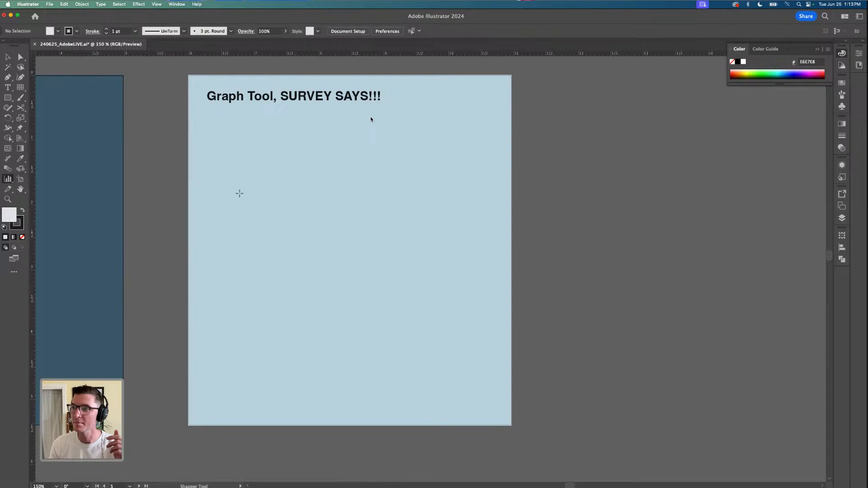
mouse_move(210, 170)
left_mouse_down()
mouse_move(266, 231)
mouse_move(363, 305)
mouse_move(483, 365)
mouse_move(490, 359)
left_mouse_up()
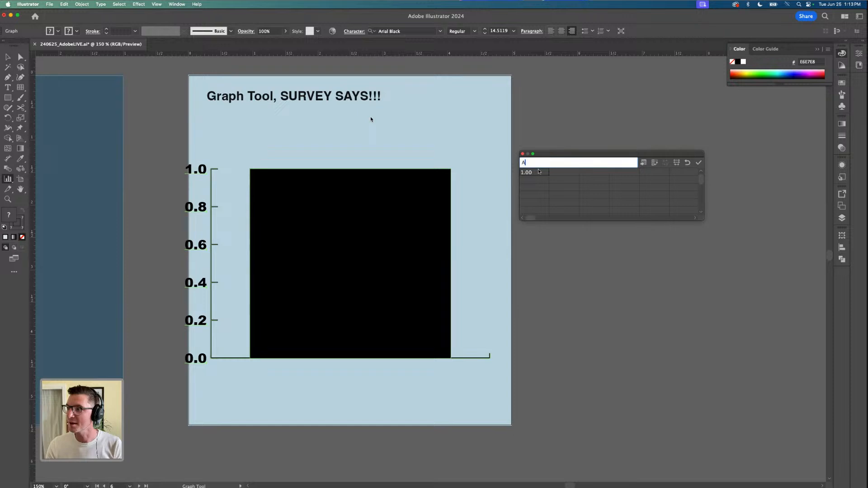
Label the first five columns of the graph data's top row A, B, C, D and F
key("Tab")
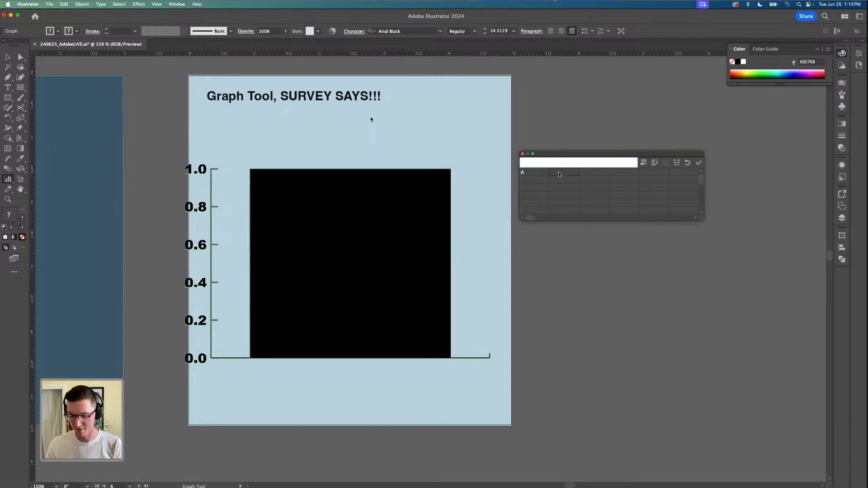
type("B")
key("Tab")
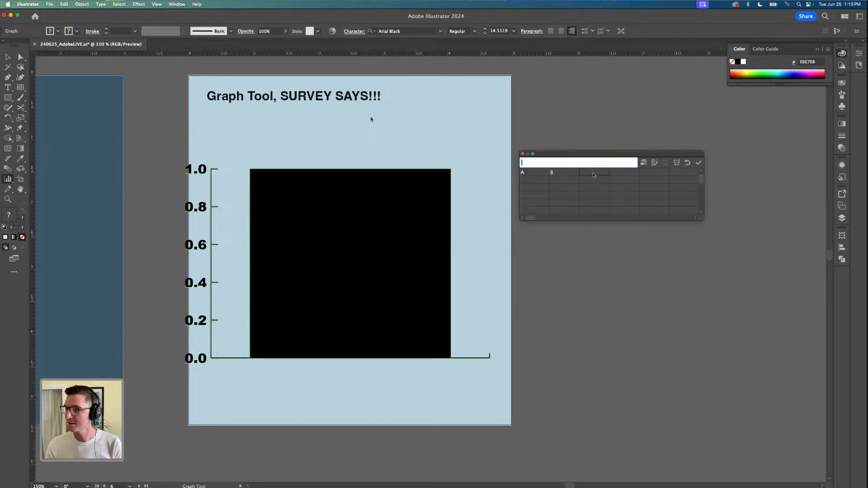
type("C")
key("Tab")
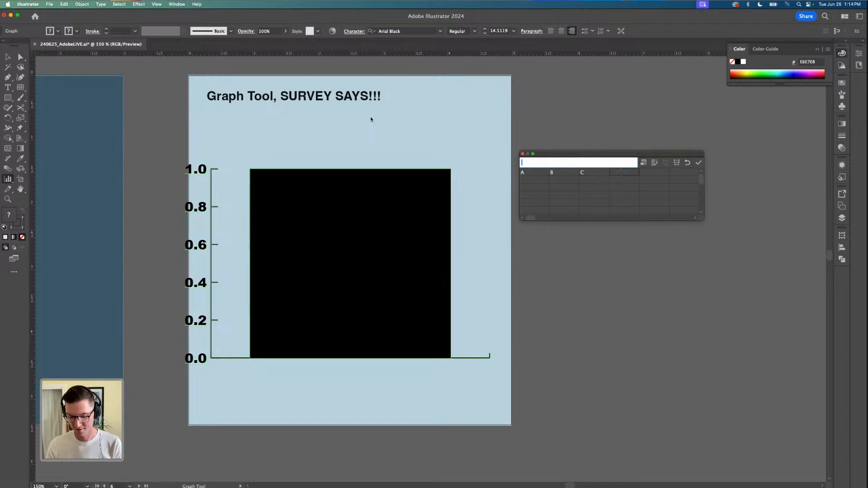
key("Tab")
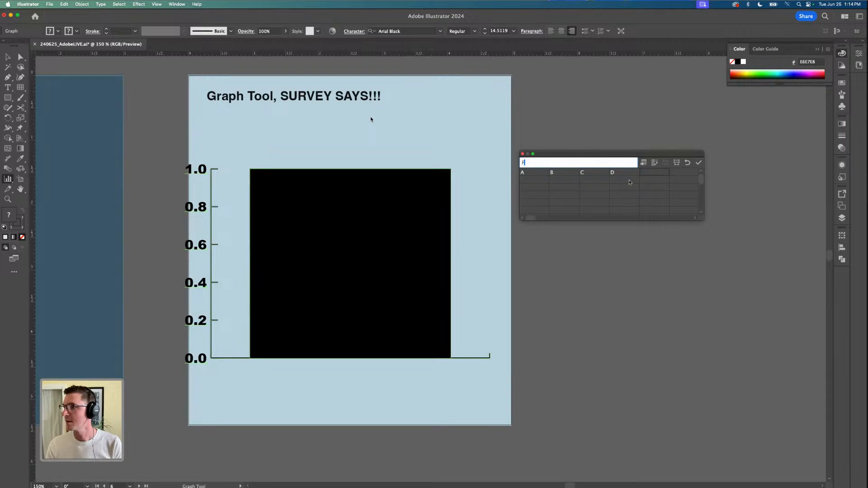
type("F")
left_click(630, 180)
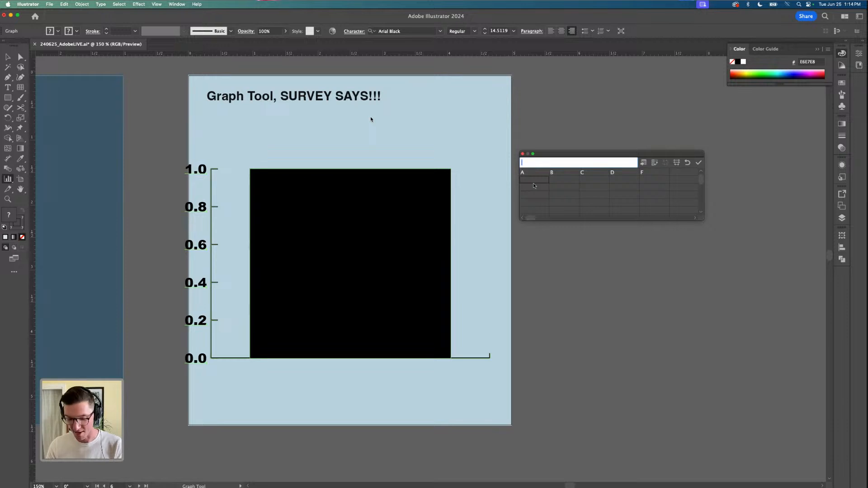
Enter the values 5, 8, 4, 2 and 1 under labels A, B, C, D and F, and apply the data to the graph
type("5")
left_click(564, 179)
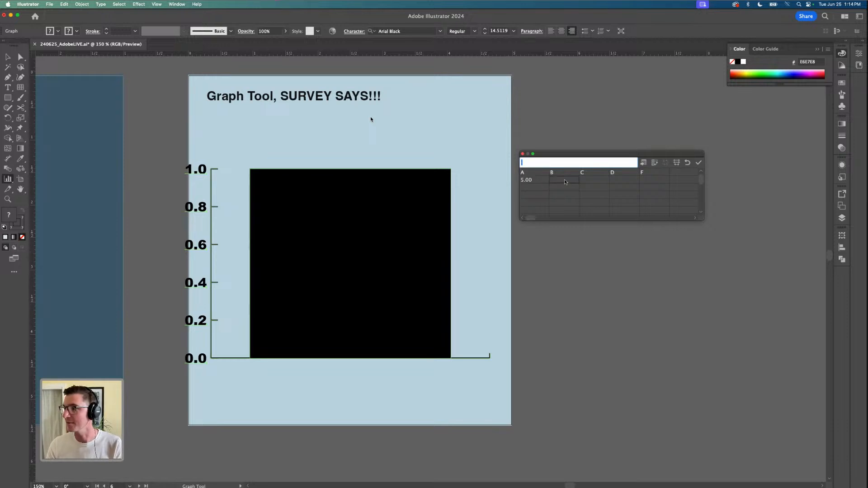
type("8")
left_click(590, 179)
type("4")
left_click(618, 180)
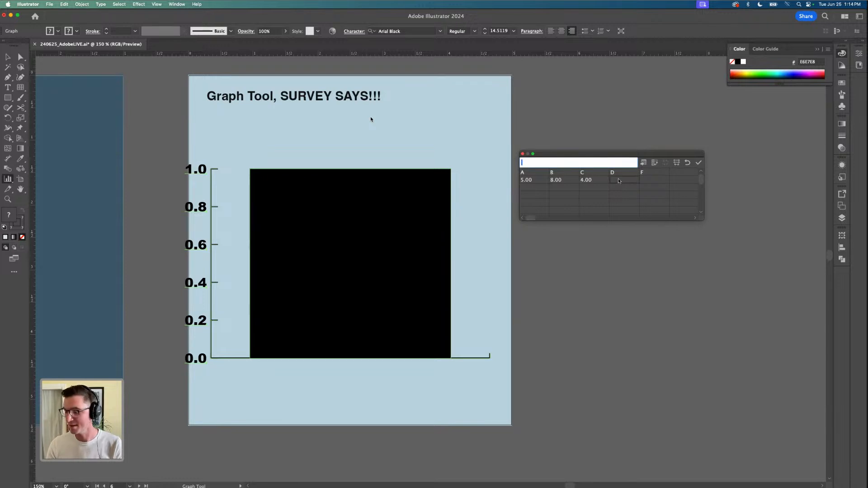
type("2")
left_click(651, 179)
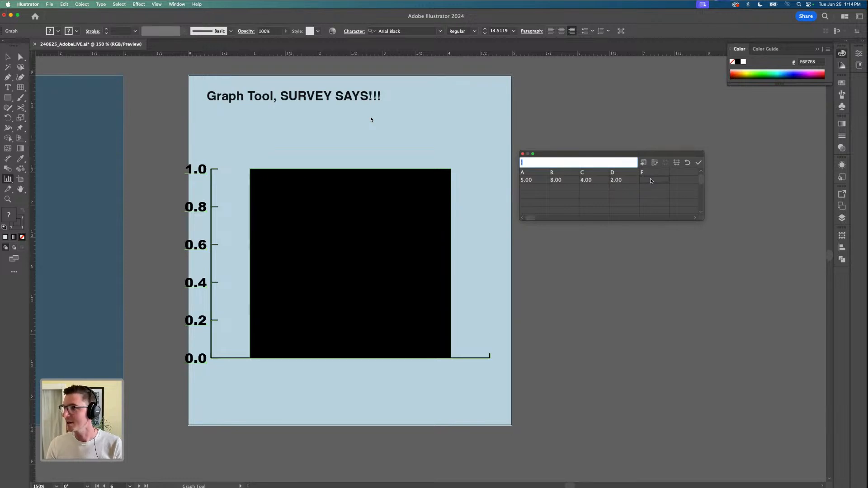
type("1")
left_click(677, 180)
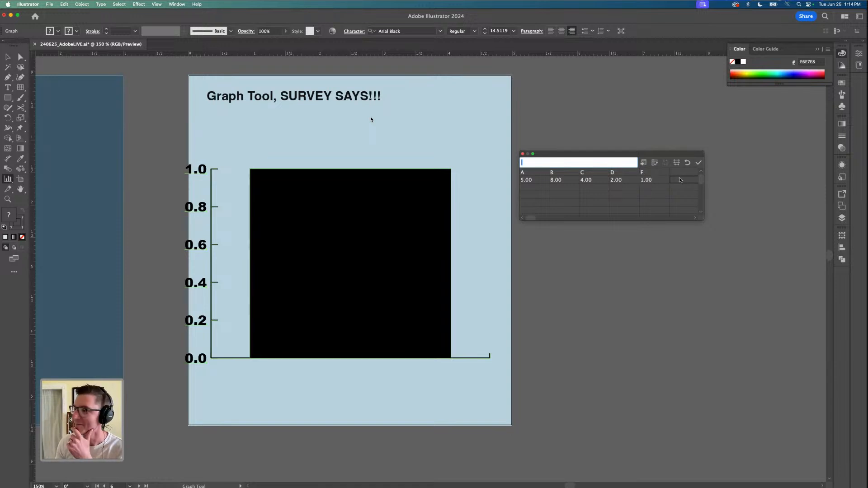
left_click(699, 164)
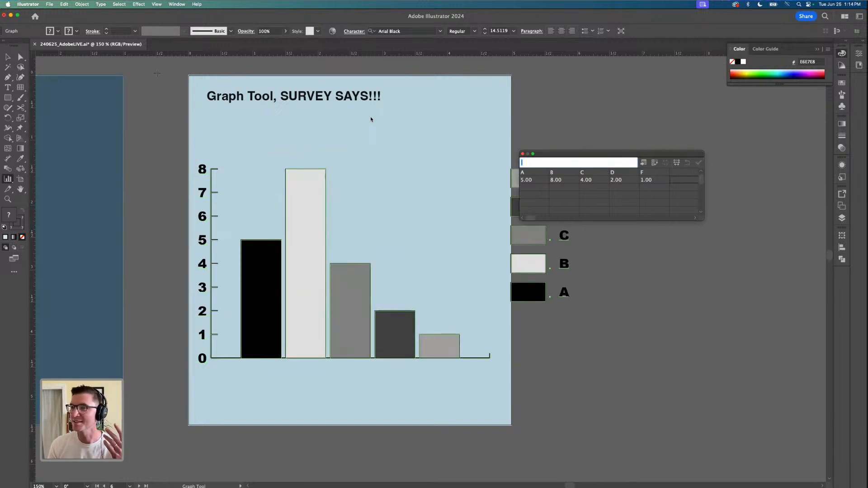
Move the graph data window clear of the graph's legend and deselect the graph
left_click(4, 56)
left_click_drag(546, 154, 627, 104)
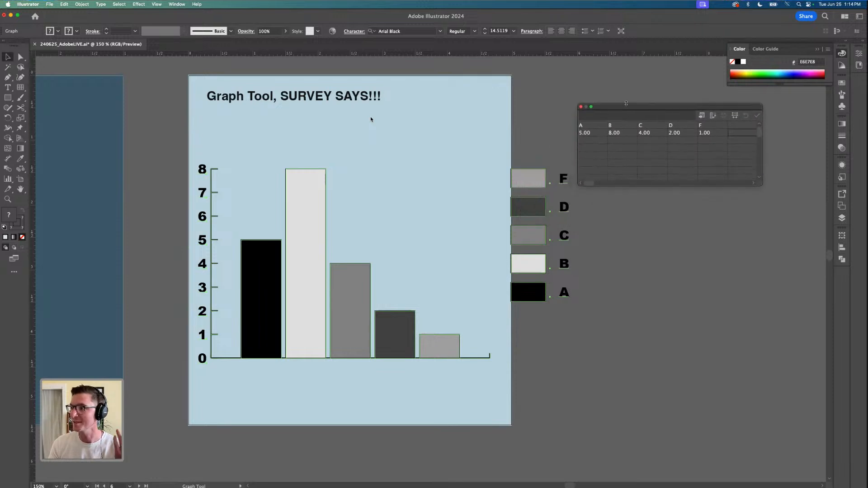
left_click(653, 238)
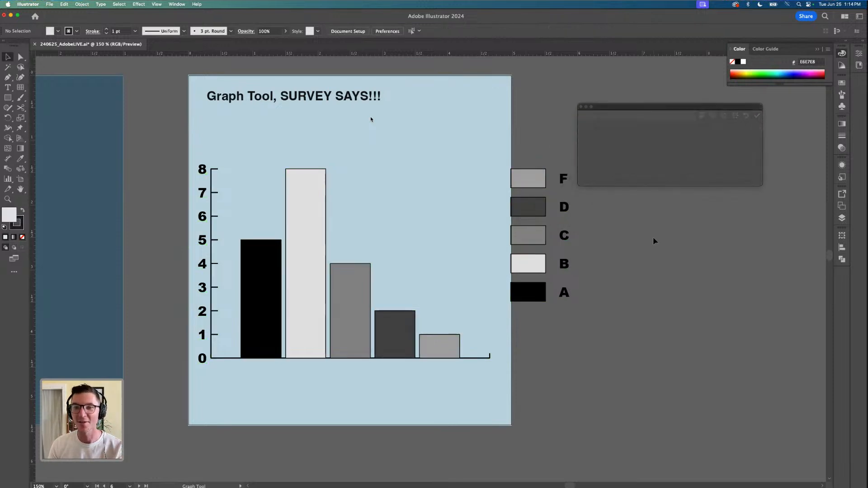
Isolate the graph and try to select the B column and the F legend swatch individually
double_click(310, 189)
double_click(308, 208)
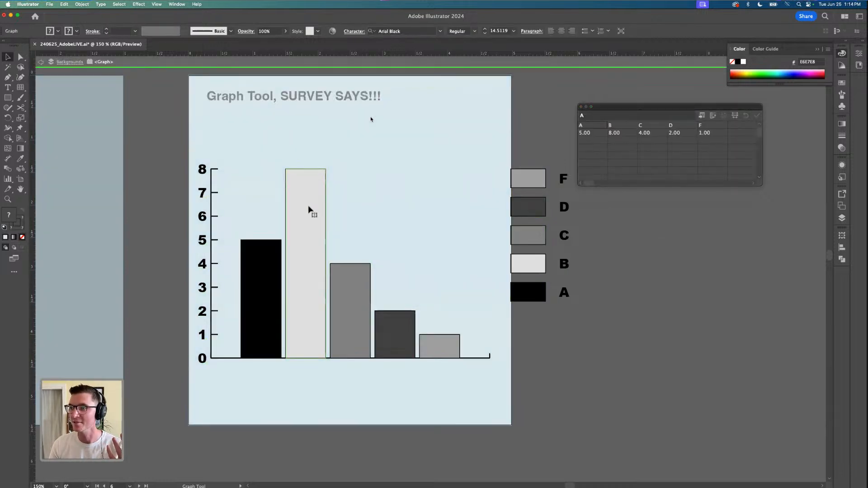
left_click(307, 204)
left_click_drag(308, 195, 309, 195)
left_click(526, 181)
left_click(526, 182)
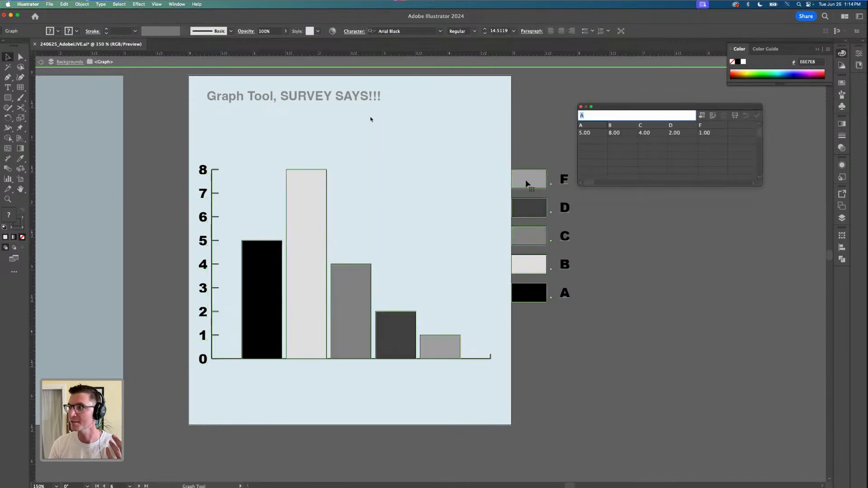
left_click(526, 183)
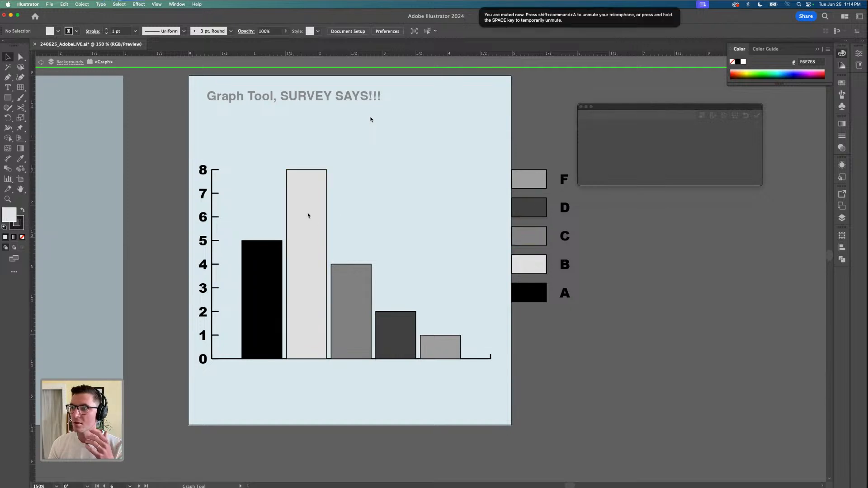
Set the current fill colour to dark blue 25567F and check the isolated B column for options to recolour it
double_click(8, 216)
left_click(754, 118)
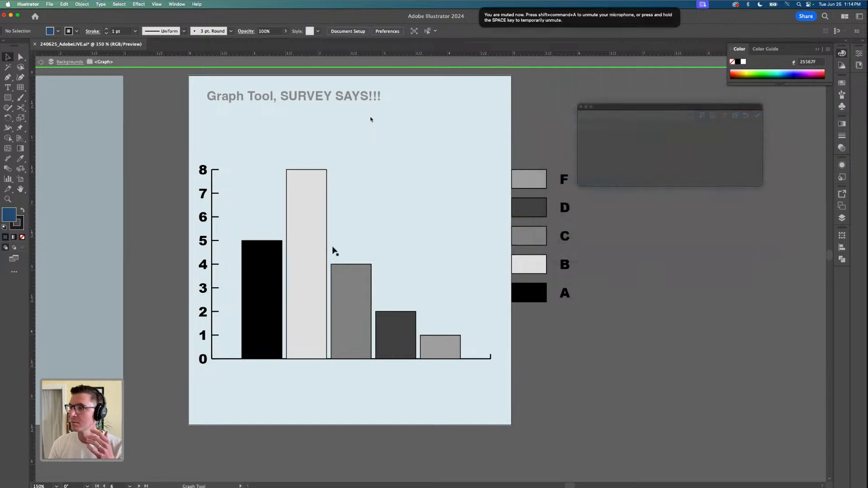
left_click(301, 266)
right_click(301, 265)
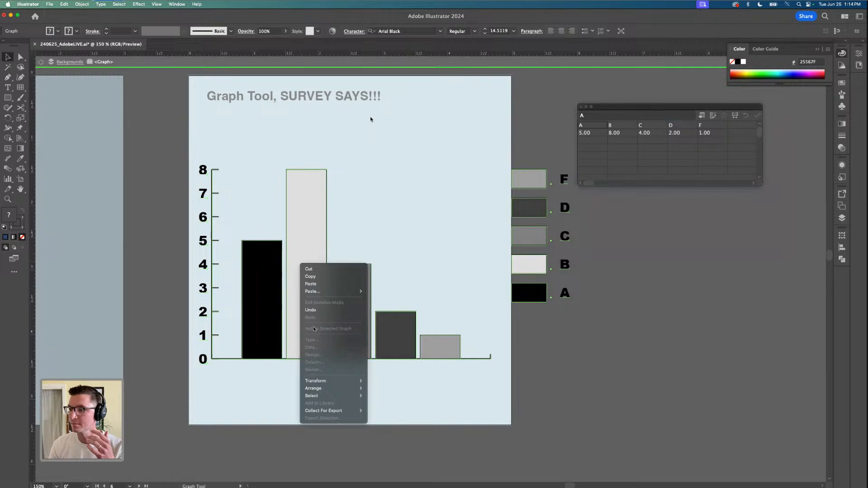
left_click(557, 322)
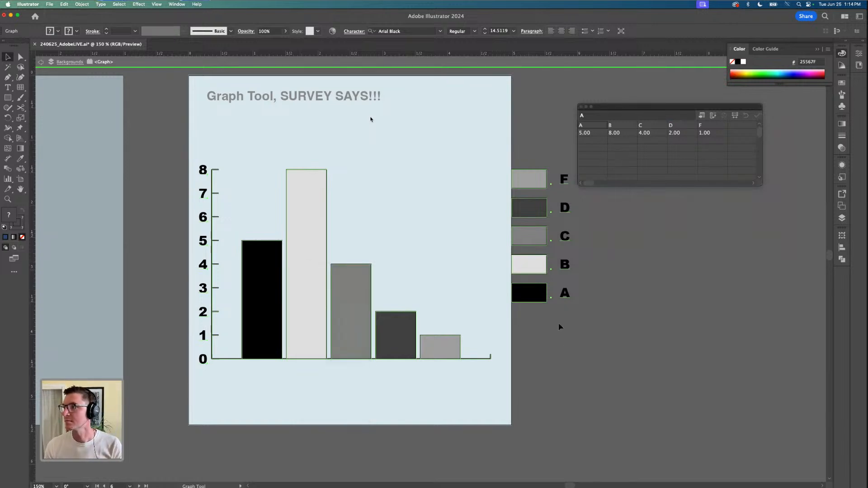
Close the graph data window and exit the graph's isolation mode
left_click(573, 152)
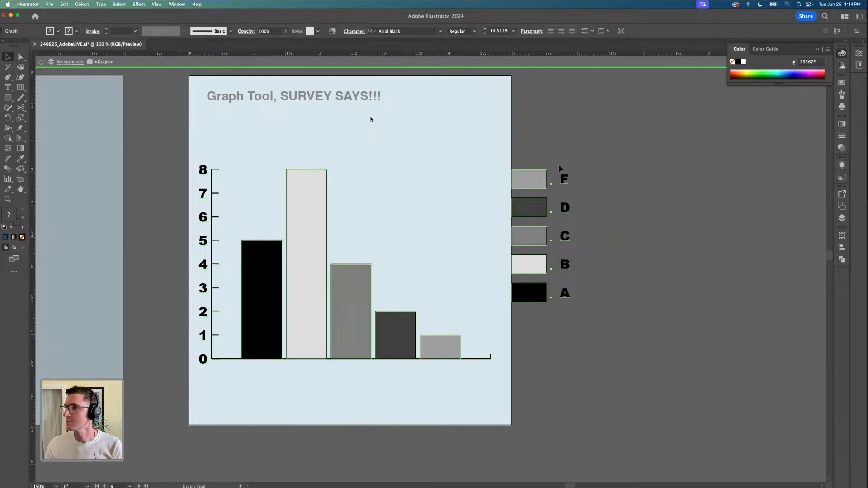
right_click(530, 180)
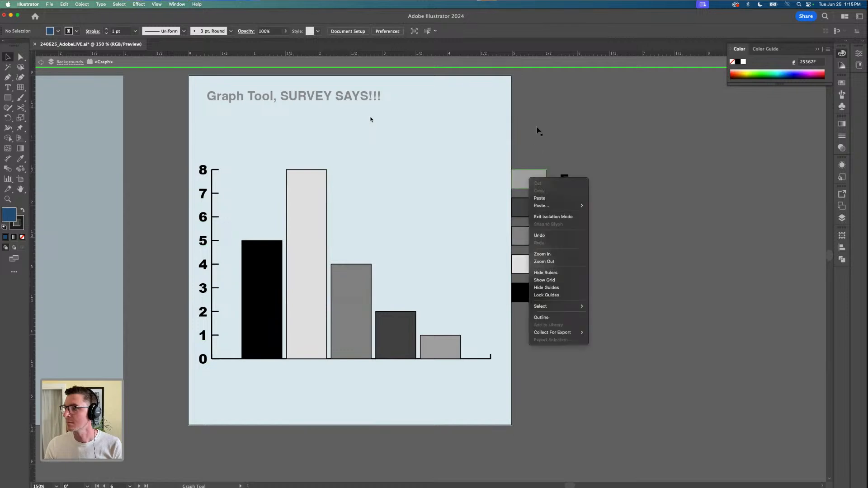
left_click(529, 179)
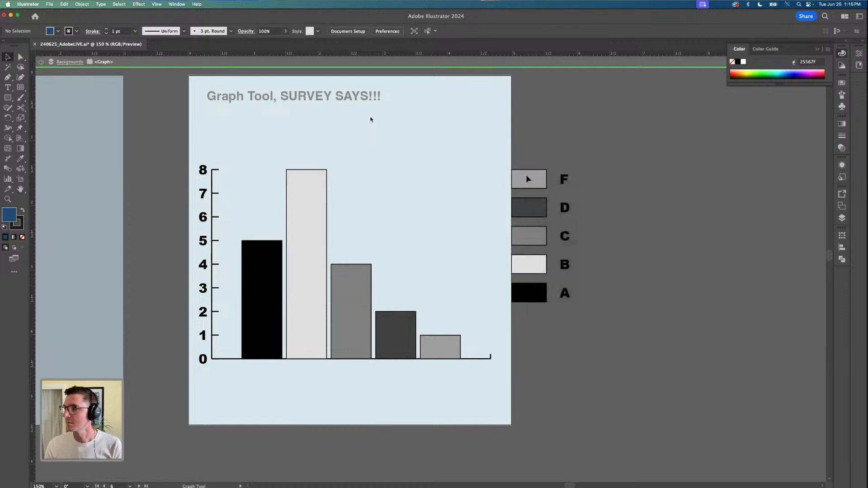
left_click(300, 206)
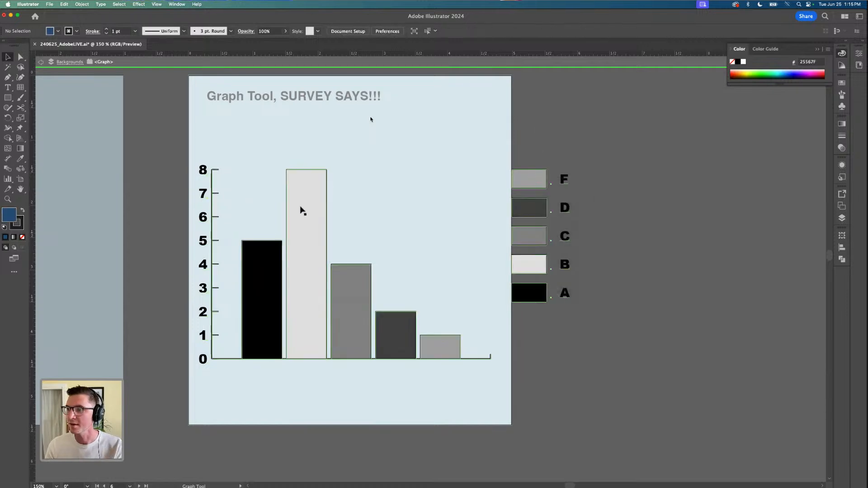
double_click(150, 193)
Review the editing options offered for the whole graph outside isolation mode, and deselect it
left_click(318, 258)
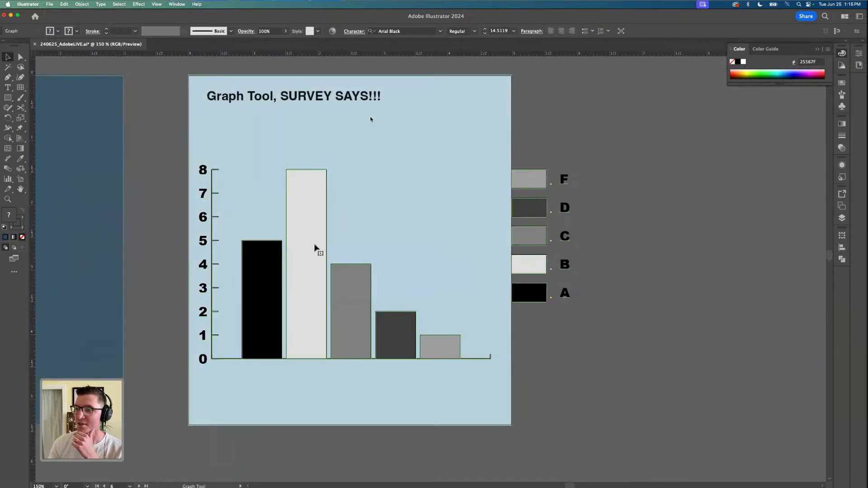
right_click(316, 247)
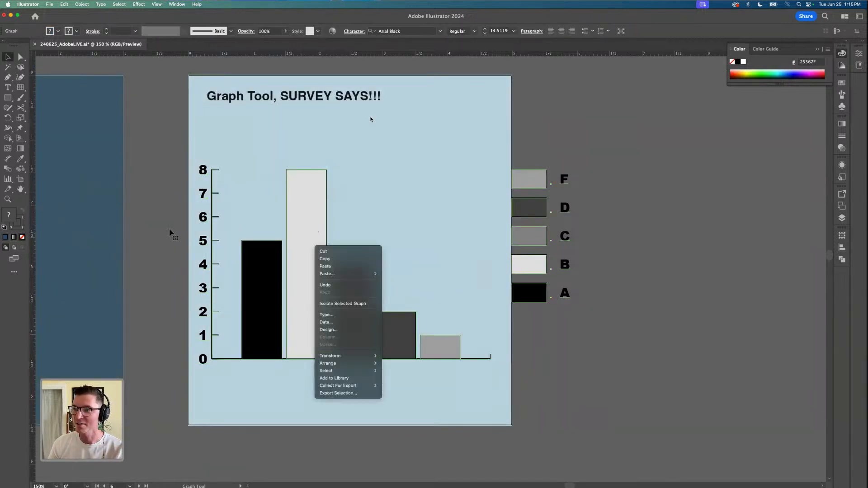
left_click(144, 243)
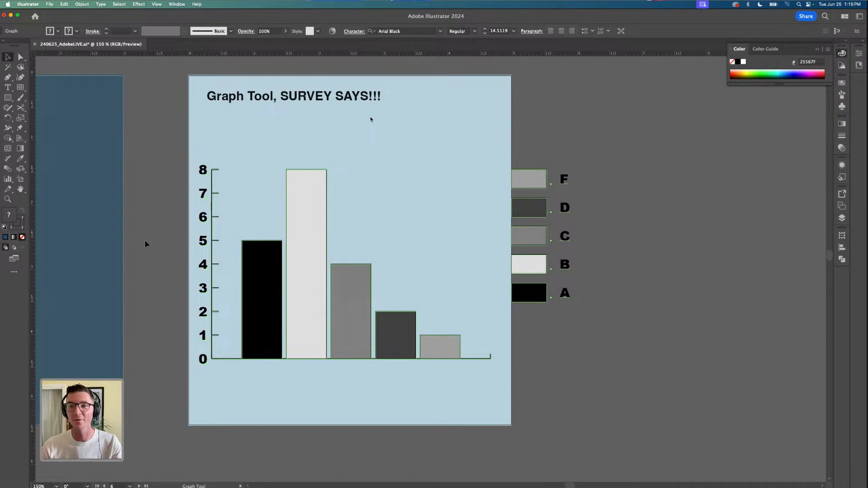
left_click(145, 244)
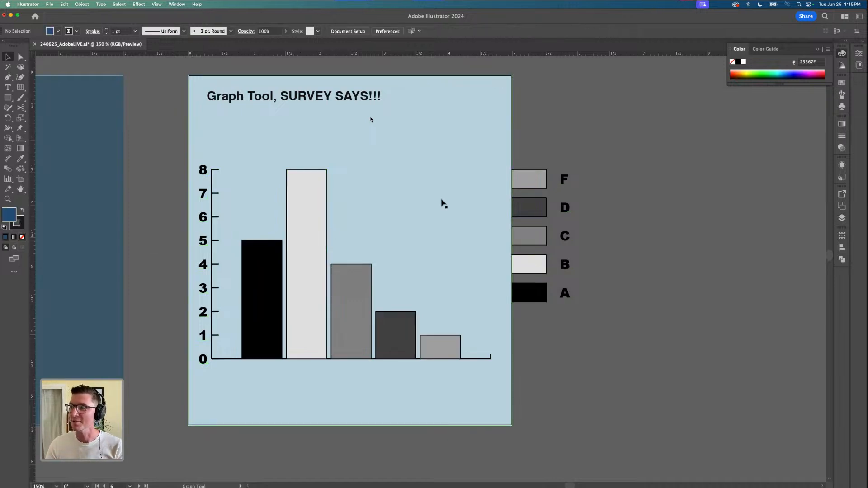
Move the plant symbol on the Symbol Sprayer artboard down and left to about X 0.95 in, Y 2.44 in, and deselect it
scroll(621, 215, "down", 2)
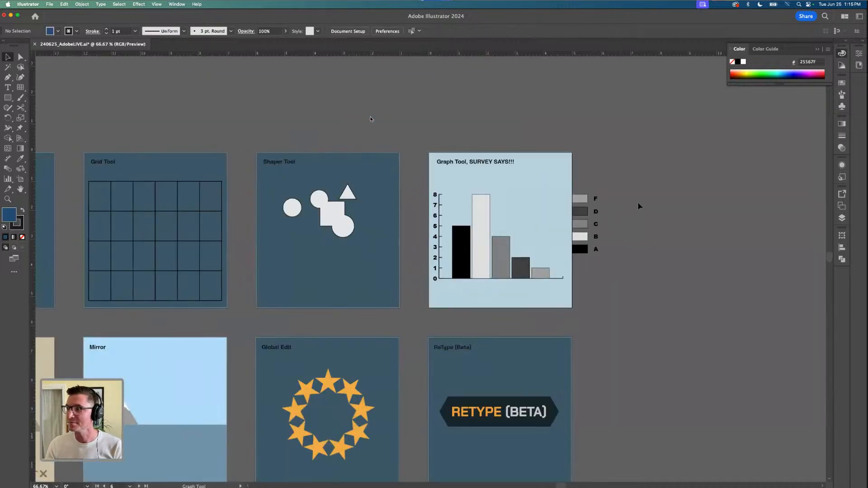
scroll(639, 206, "down", 2)
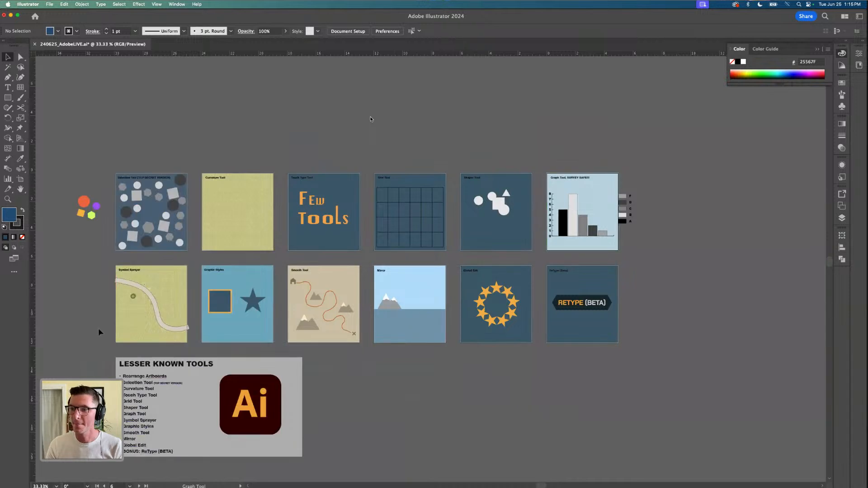
scroll(99, 329, "up", 4)
scroll(109, 335, "up", 1)
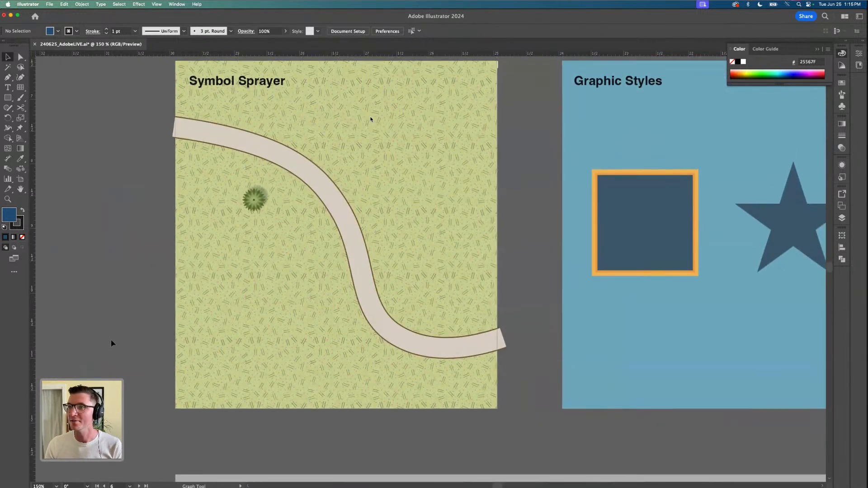
scroll(112, 343, "up", 1)
scroll(109, 331, "up", 1)
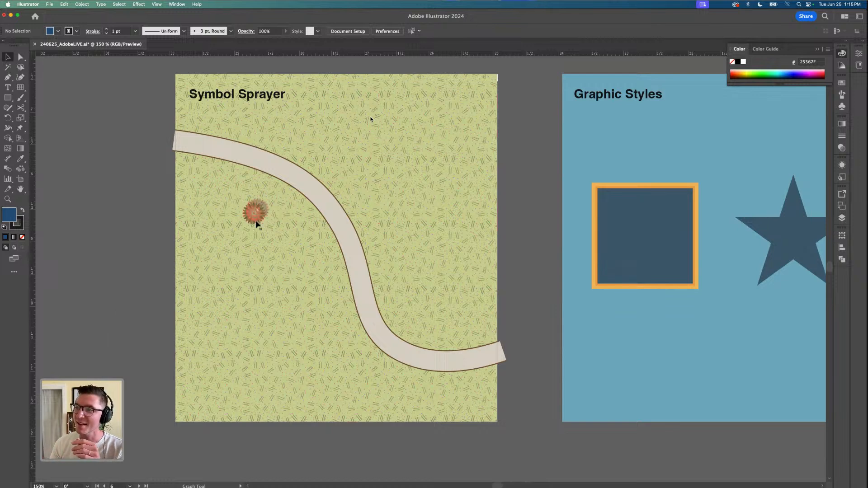
left_click_drag(256, 224, 236, 238)
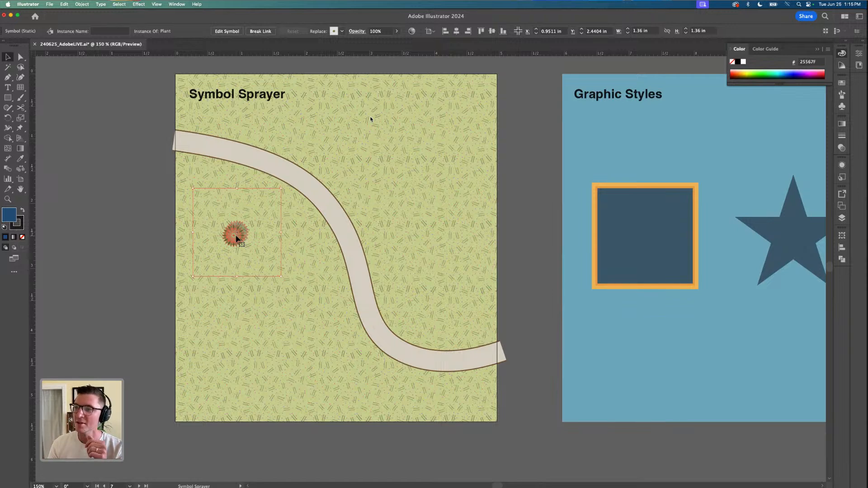
left_click(154, 262)
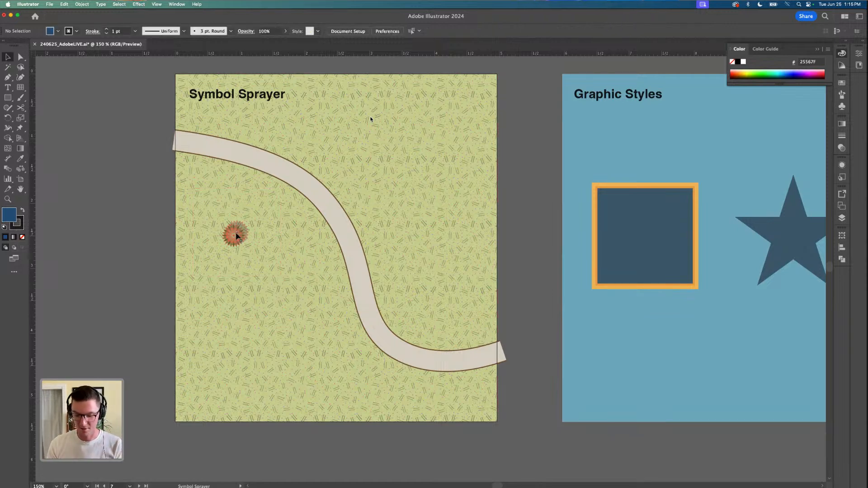
scroll(236, 236, "up", 10)
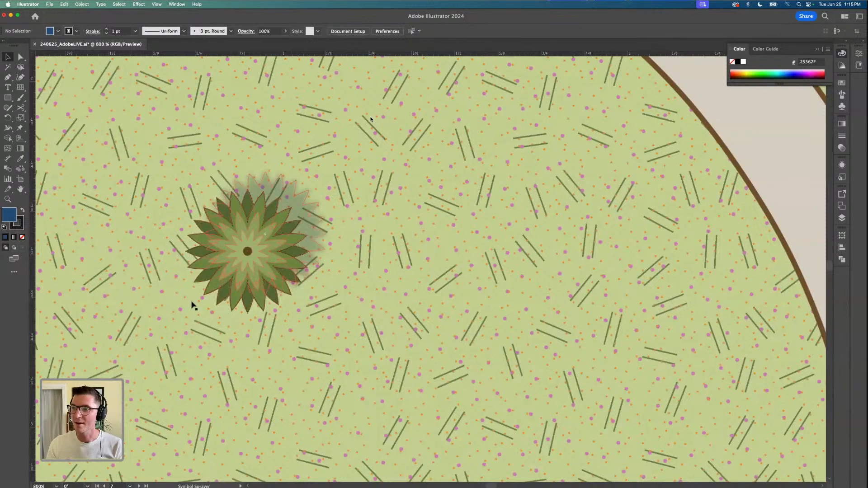
scroll(257, 307, "down", 5)
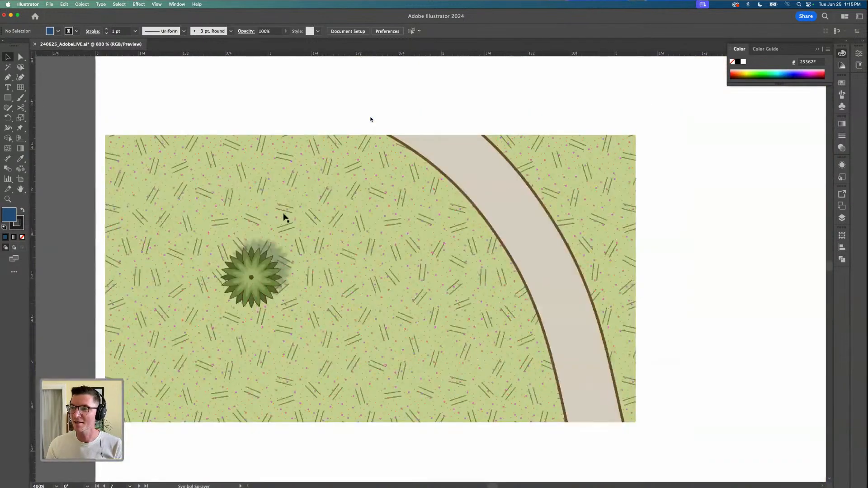
scroll(156, 219, "down", 2)
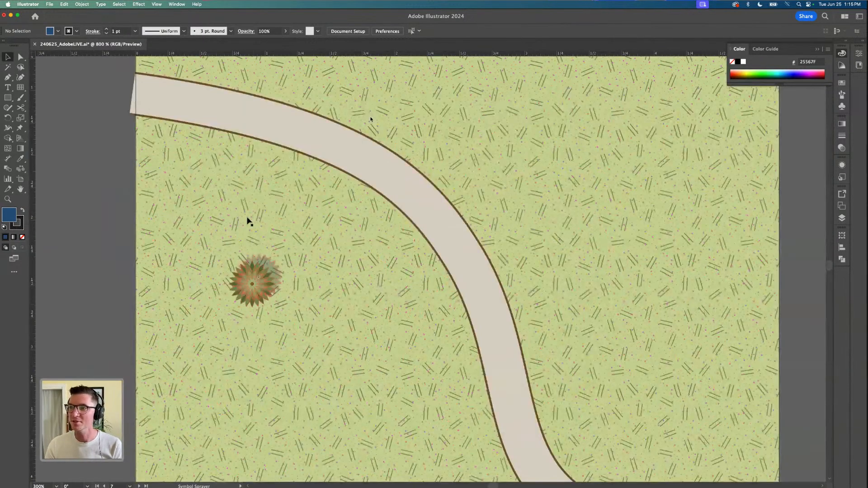
Place two copies of the plant symbol on the far side of the path, one at about X 3.6 in, Y 2.43 in, and enlarge that copy
scroll(248, 217, "down", 3)
scroll(250, 215, "up", 1)
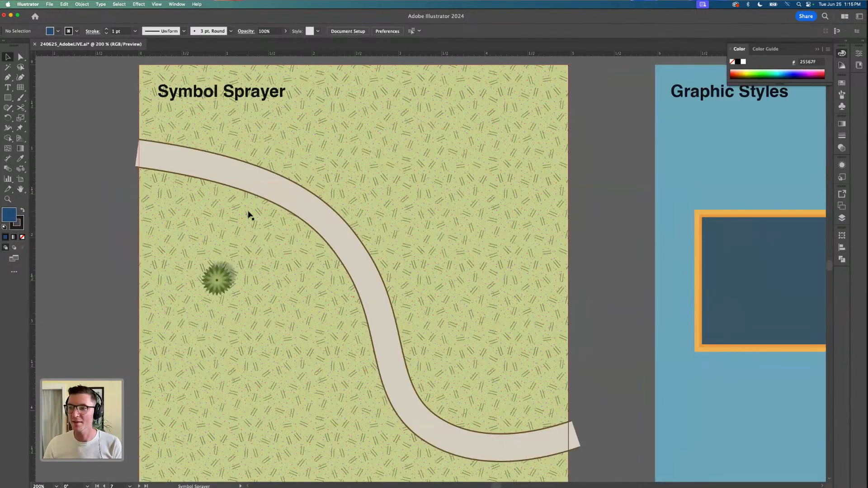
scroll(257, 232, "down", 1)
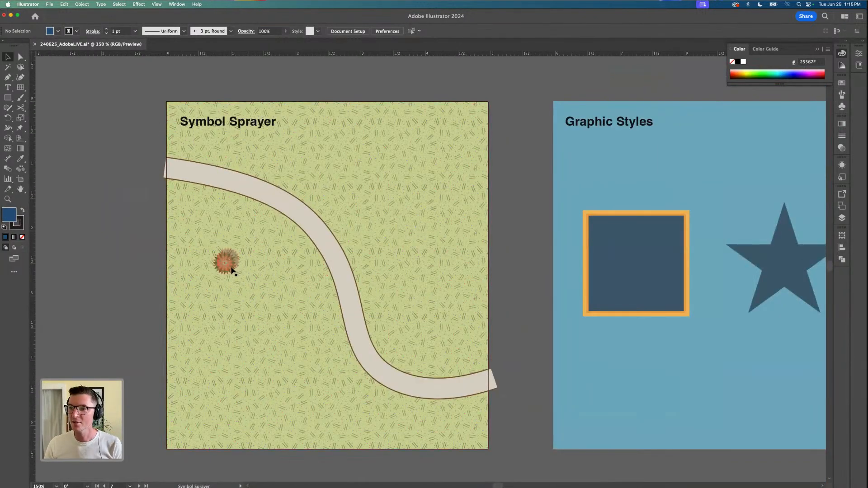
left_click_drag(231, 268, 403, 275)
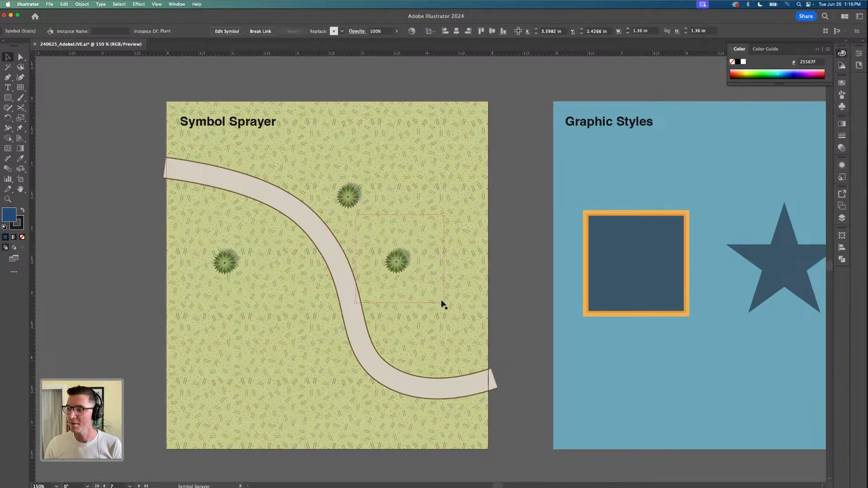
left_click_drag(444, 303, 492, 326)
left_click(498, 301)
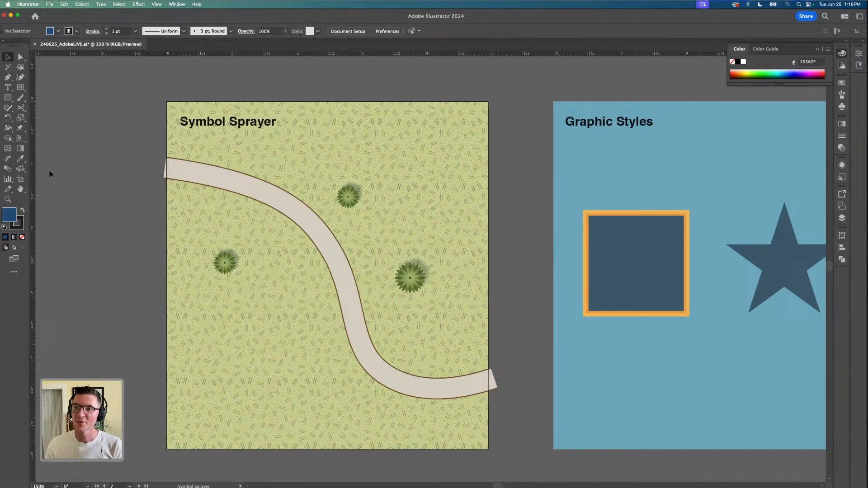
Spray a scattering of plant symbols over the grass below and left of the path with the Symbol Sprayer, using the original plant
left_click(19, 169)
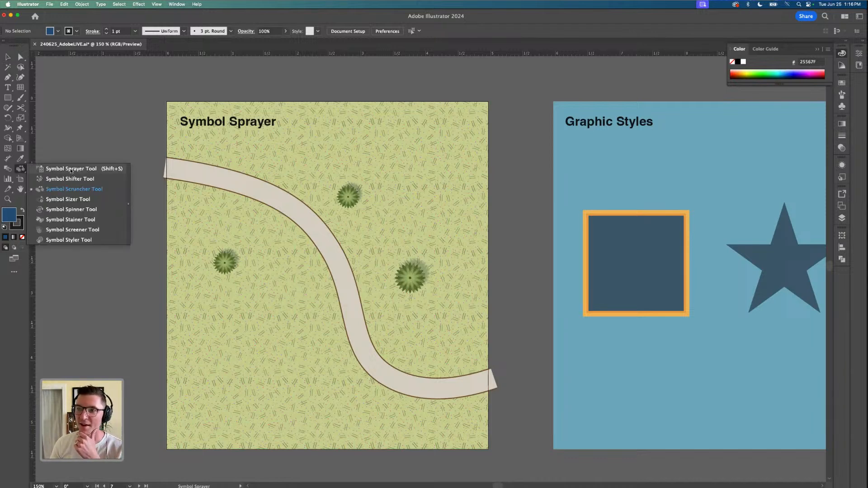
left_click(71, 169)
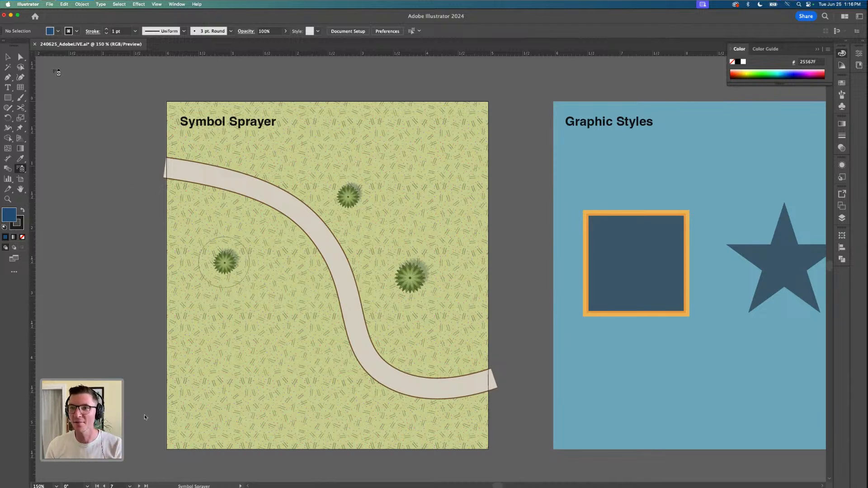
key("v")
left_click(231, 271)
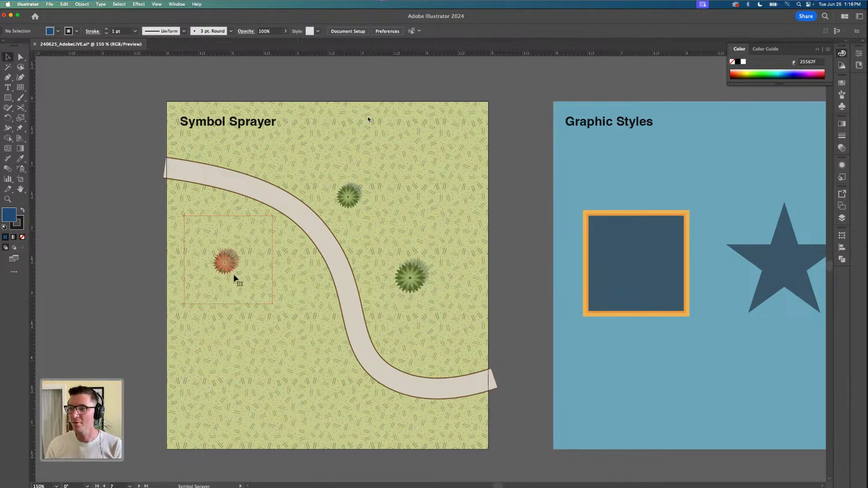
left_click(20, 168)
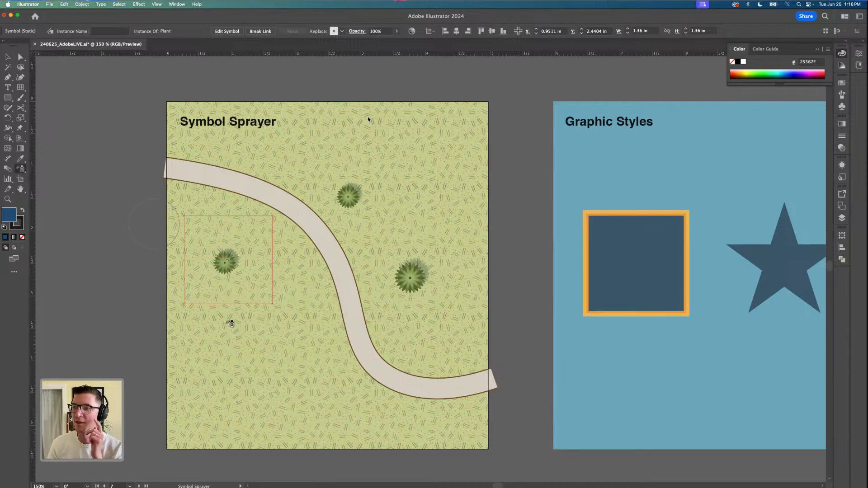
mouse_move(262, 299)
left_mouse_down()
mouse_move(278, 310)
mouse_move(277, 369)
mouse_move(314, 391)
mouse_move(328, 383)
mouse_move(350, 406)
left_mouse_up()
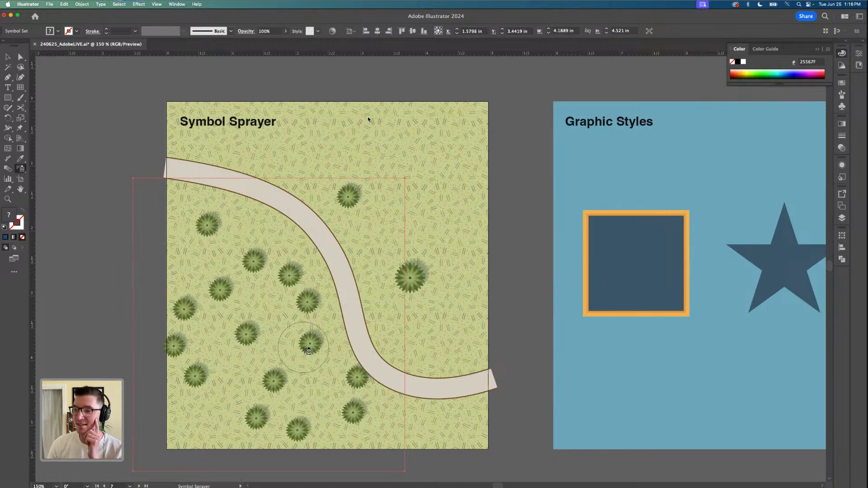
Spray more plants into the same set above and right of the path, in the lower-left grass and down past the artboard's bottom edge
mouse_move(310, 144)
left_mouse_down()
mouse_move(358, 136)
mouse_move(401, 184)
mouse_move(427, 301)
left_mouse_up()
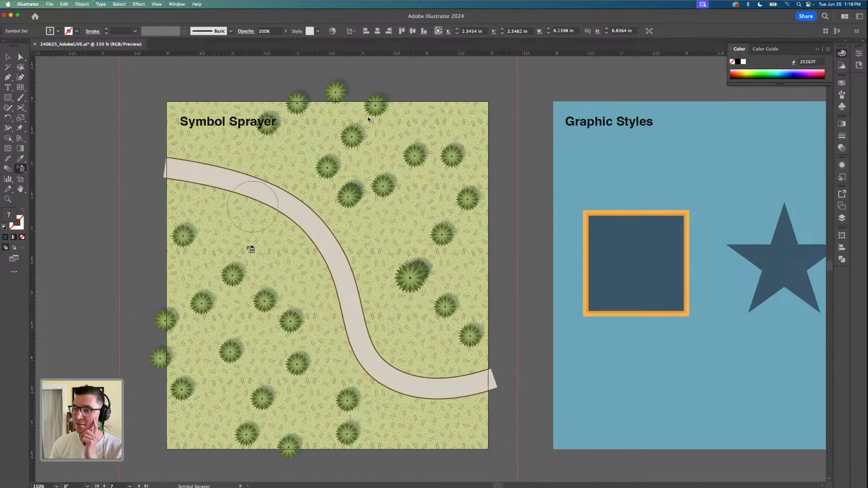
left_click_drag(207, 207, 288, 331)
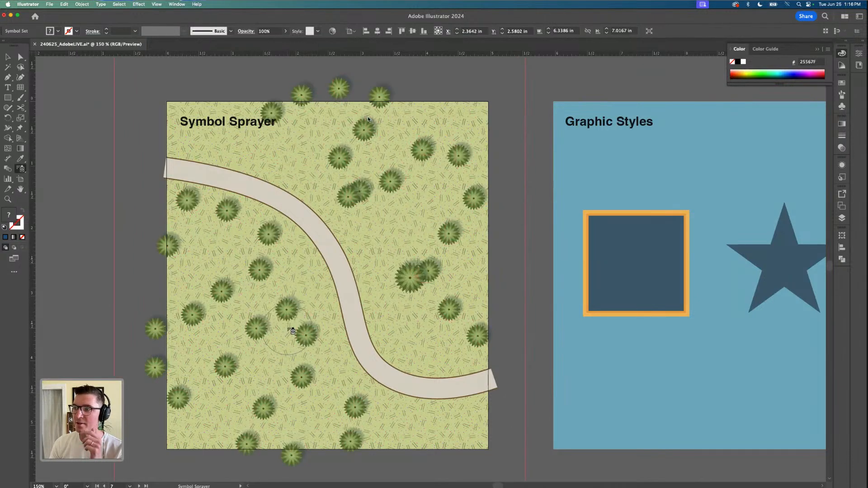
mouse_move(409, 236)
left_mouse_down()
mouse_move(436, 279)
mouse_move(325, 271)
mouse_move(310, 351)
mouse_move(368, 436)
mouse_move(471, 455)
left_mouse_up()
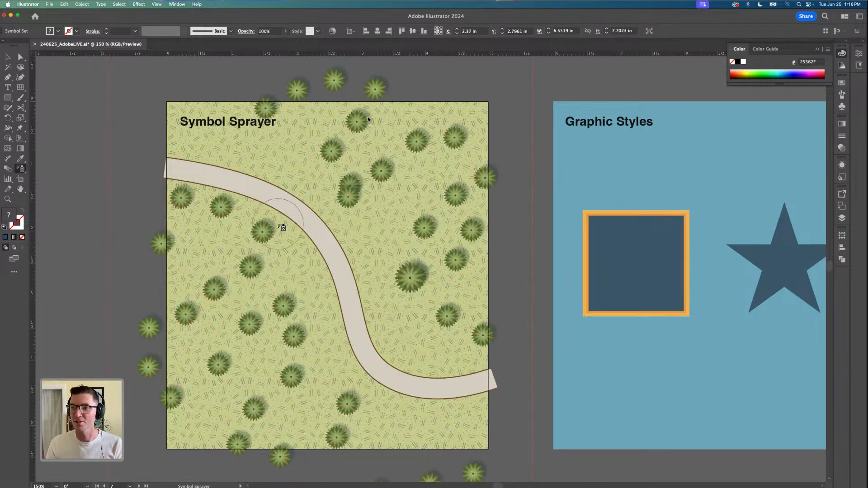
Enlarge plants left of the path and two spots right of it with the Symbol Sizer, making the leftmost one by far the largest
scroll(288, 168, "down", 1)
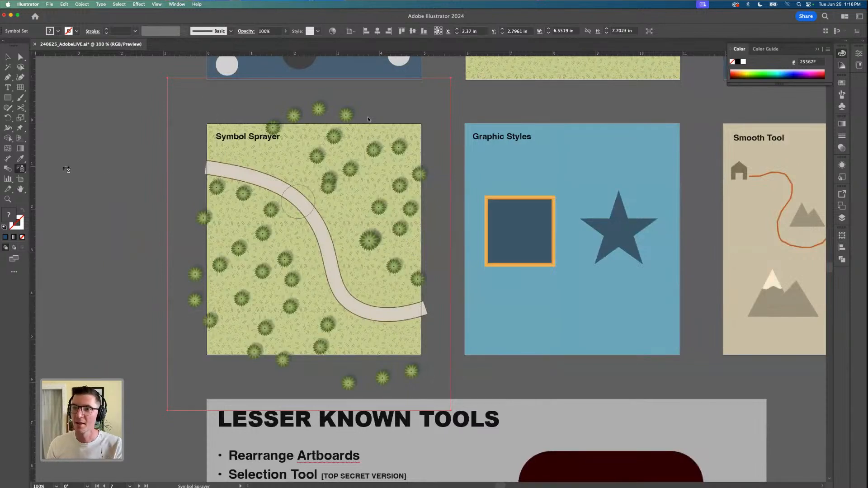
left_click(21, 170)
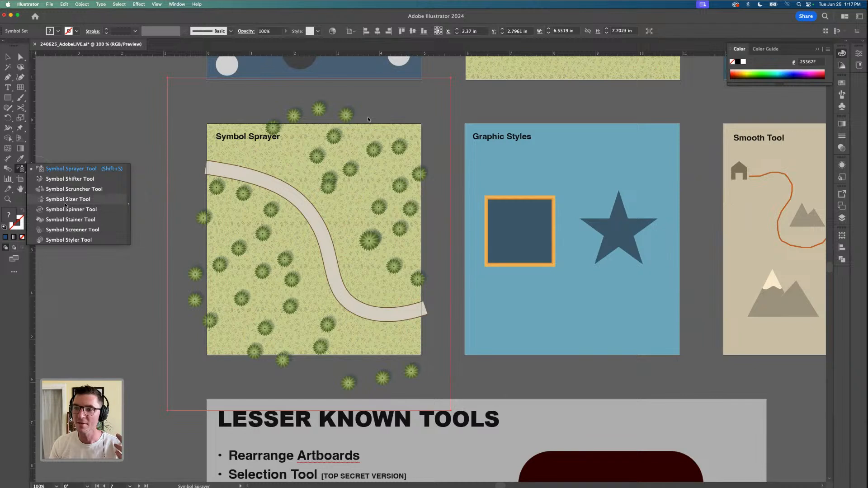
left_click(65, 206)
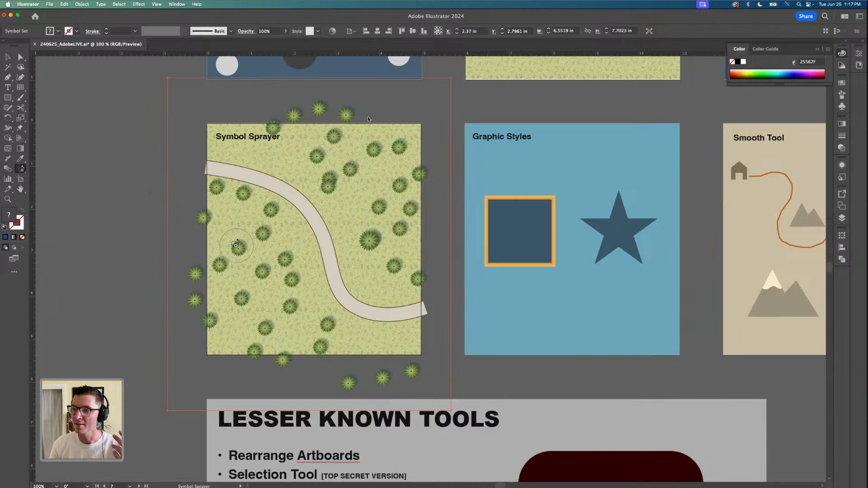
left_click(241, 248)
left_click_drag(241, 248, 278, 282)
left_click(342, 183)
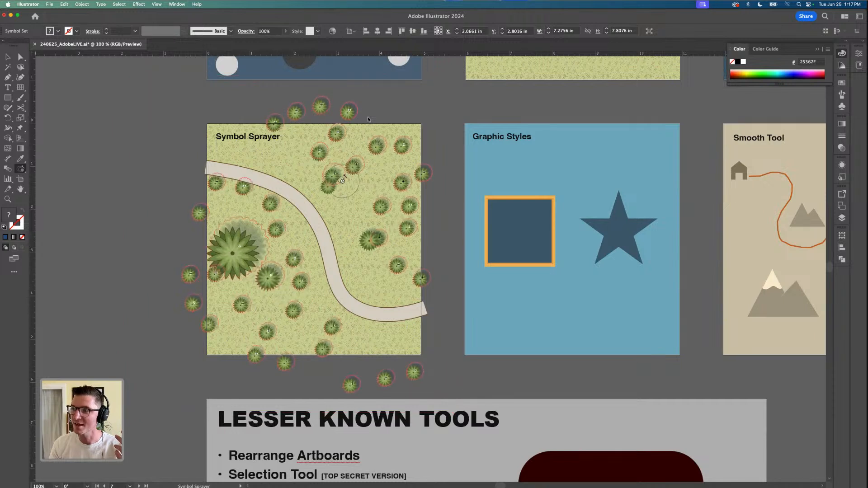
left_click(374, 239)
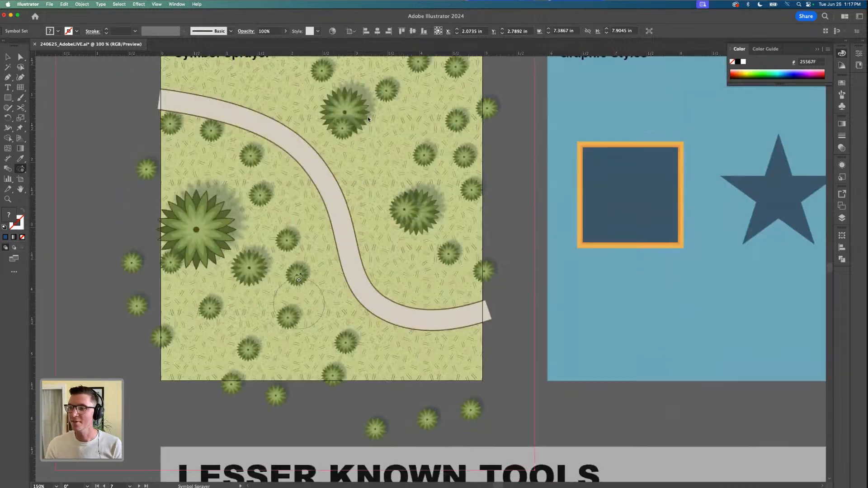
Enlarge two more plants in the grass below the path and two near the artboard's upper-right corner with the Symbol Sizer
scroll(299, 283, "up", 1)
left_click(298, 280)
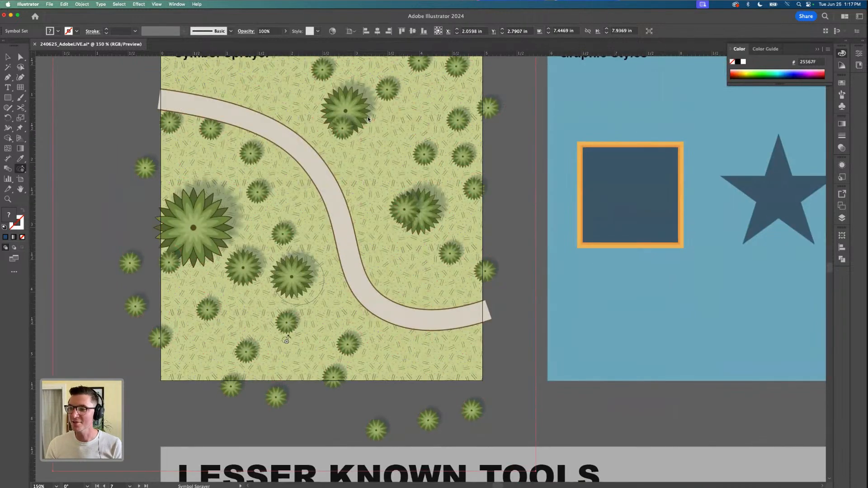
left_click(220, 320)
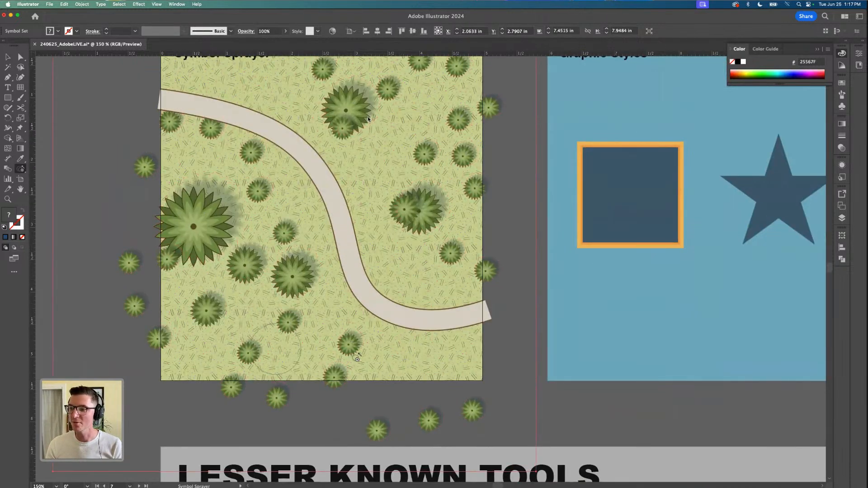
scroll(392, 225, "up", 1)
scroll(392, 225, "up", 2)
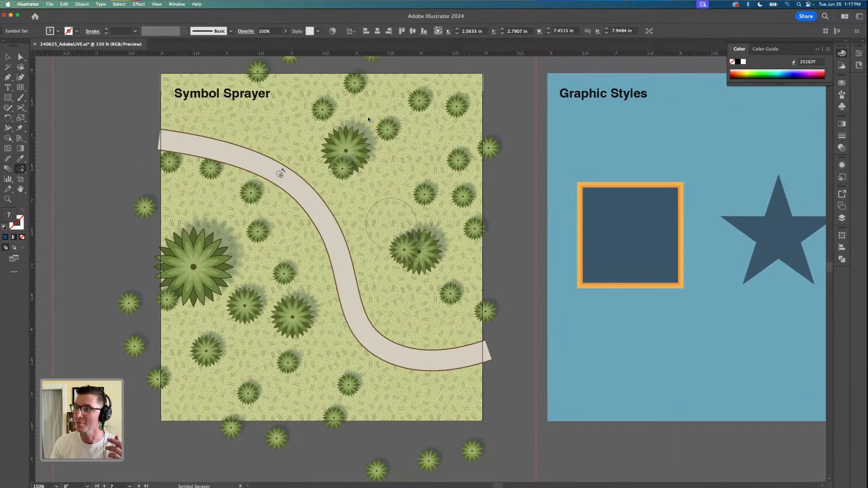
left_click(426, 113)
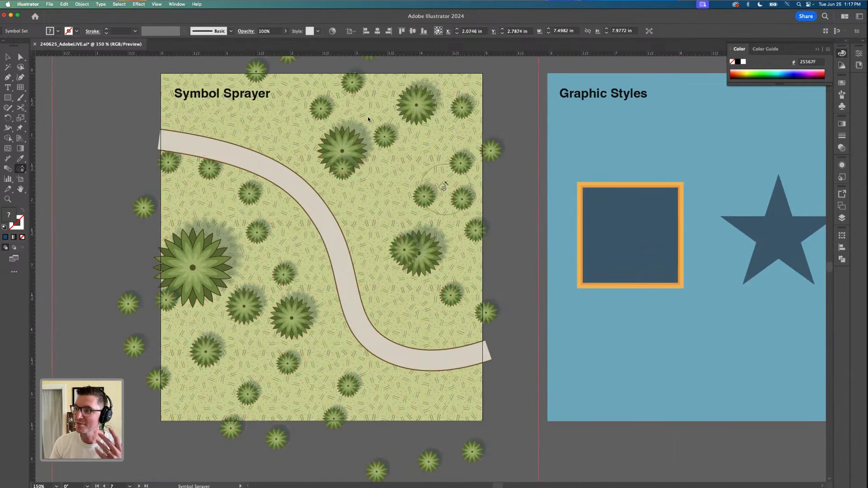
left_click(457, 167)
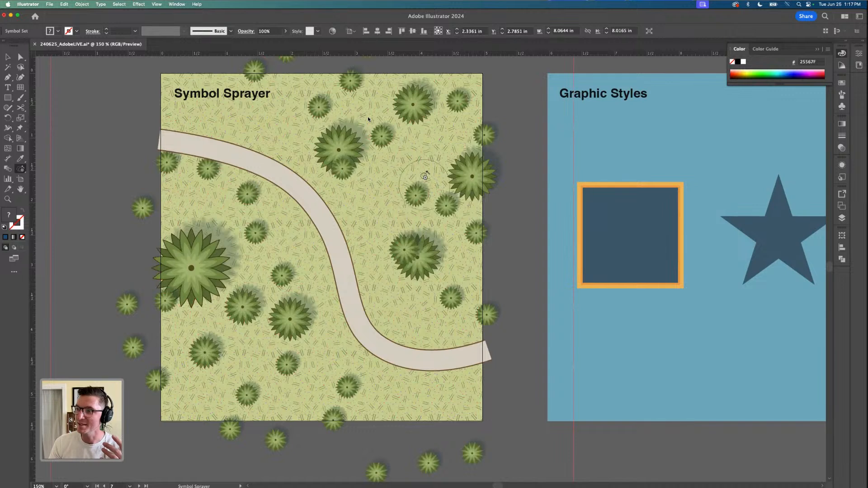
Pull plants closer together with the Symbol Scruncher beside the largest plant, in the upper-right grass and along the artboard's right edge
scroll(389, 199, "down", 1)
scroll(331, 227, "up", 1)
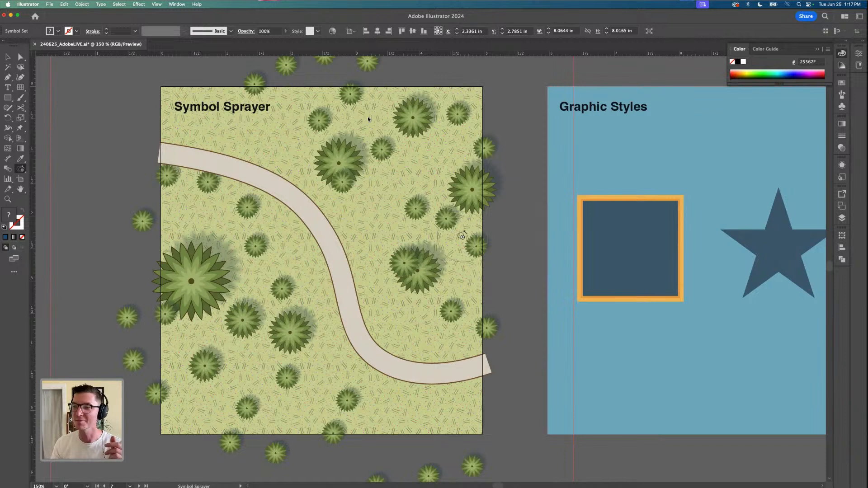
left_click(20, 170)
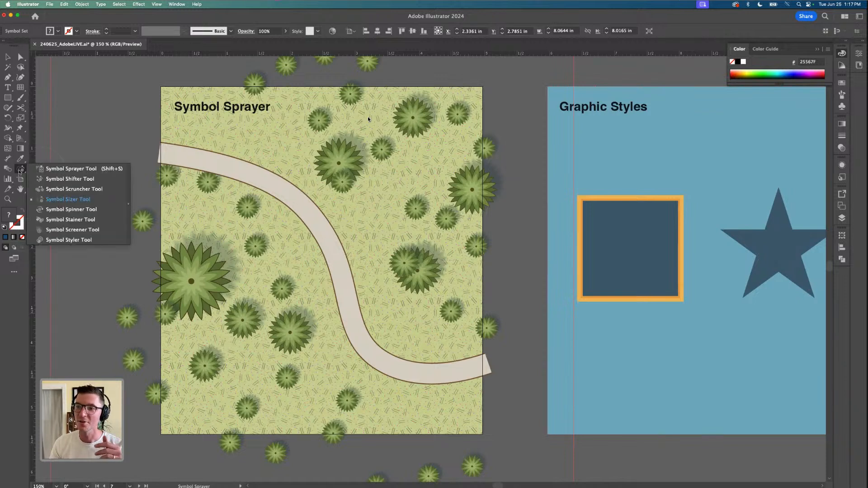
left_click(67, 190)
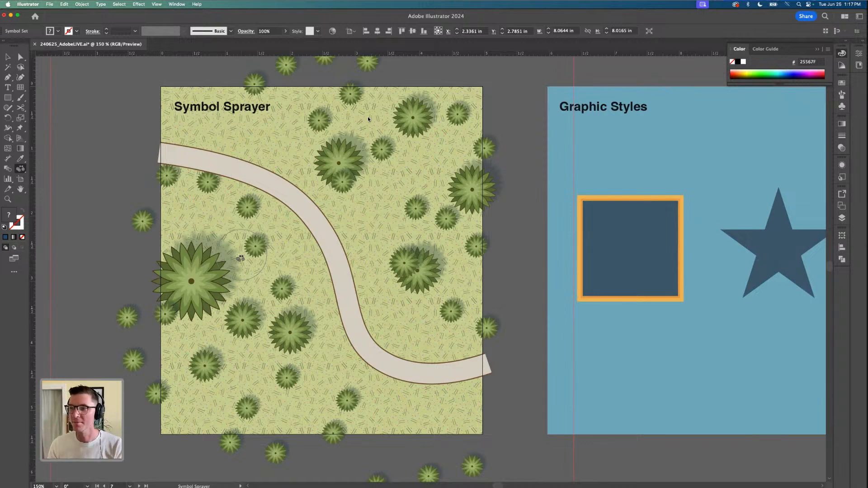
left_click(241, 259)
mouse_move(249, 286)
left_mouse_down()
mouse_move(230, 274)
mouse_move(258, 257)
mouse_move(252, 234)
left_mouse_up()
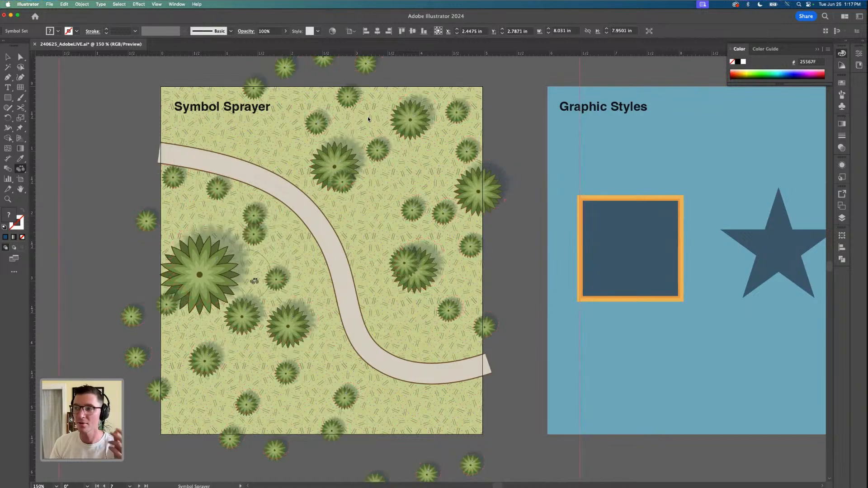
mouse_move(435, 176)
left_mouse_down()
mouse_move(409, 188)
mouse_move(416, 192)
mouse_move(410, 154)
mouse_move(394, 145)
mouse_move(378, 163)
left_mouse_up()
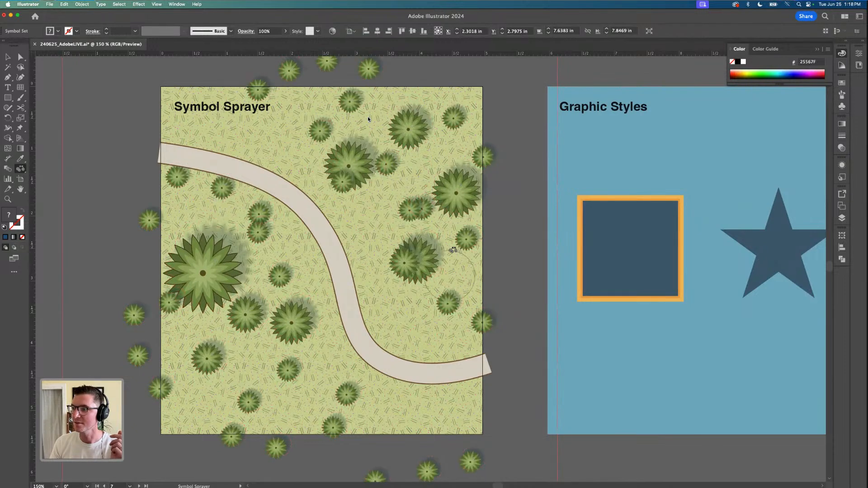
mouse_move(453, 250)
left_mouse_down()
mouse_move(476, 273)
mouse_move(461, 297)
mouse_move(437, 237)
mouse_move(447, 292)
left_mouse_up()
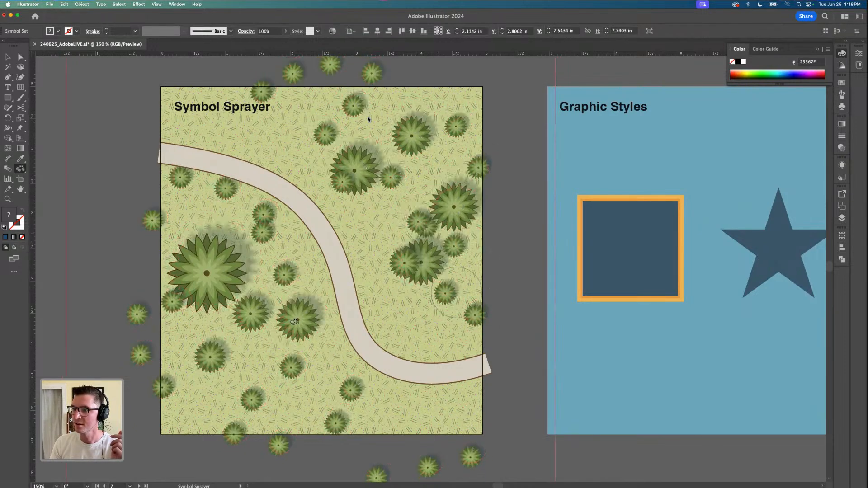
Scrunch the plants near the artboard's bottom edge, those along its top edge and those just below the path's upper bend
scroll(293, 393, "down", 1)
mouse_move(320, 385)
left_mouse_down()
mouse_move(269, 399)
mouse_move(270, 409)
mouse_move(291, 386)
mouse_move(296, 392)
left_mouse_up()
scroll(330, 89, "up", 1)
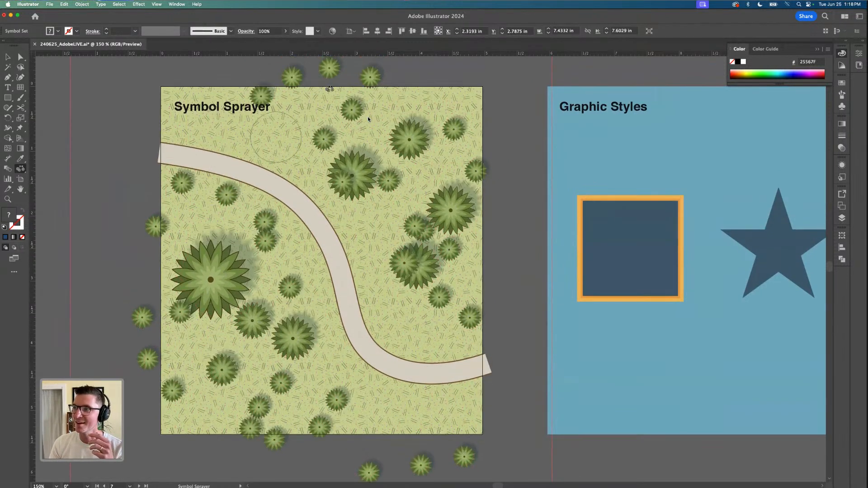
mouse_move(326, 92)
left_mouse_down()
mouse_move(308, 108)
mouse_move(323, 77)
mouse_move(307, 102)
mouse_move(322, 101)
mouse_move(346, 153)
left_mouse_up()
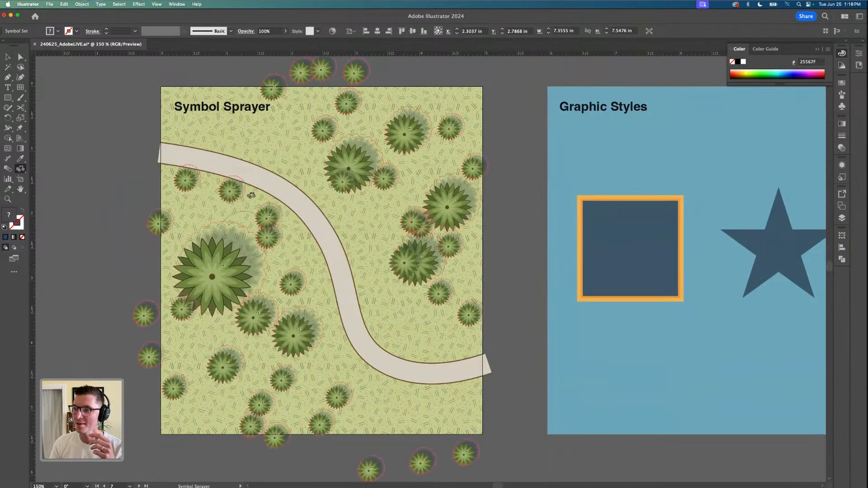
left_click_drag(251, 196, 250, 194)
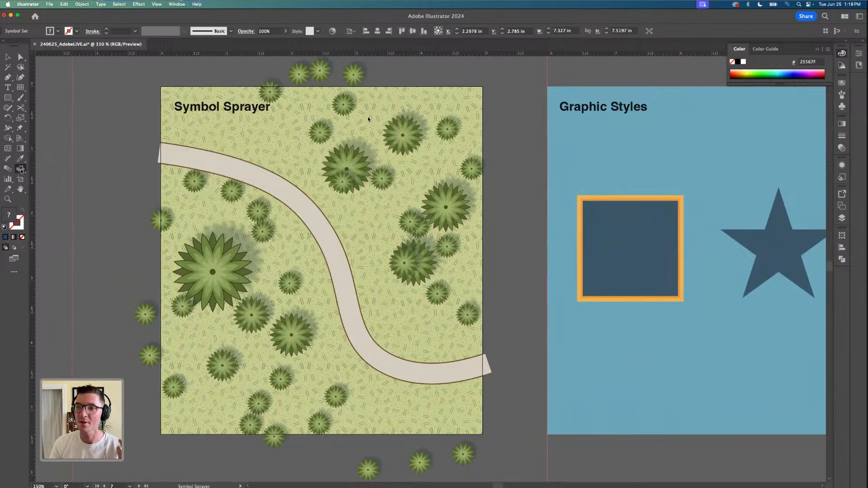
Spray extra plants below the path's lower-right end and enlarge one near the bottom edge with the Symbol Sizer, leaving the set deselected
left_click_drag(20, 169, 64, 243)
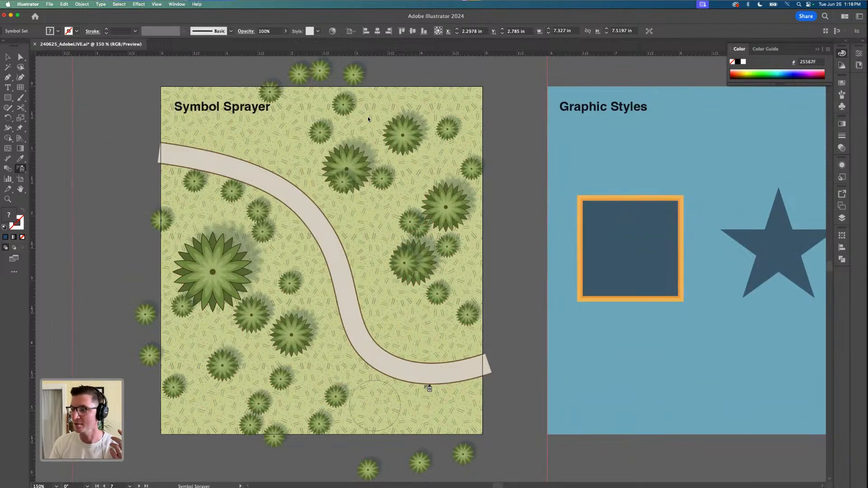
left_click_drag(413, 405, 411, 409)
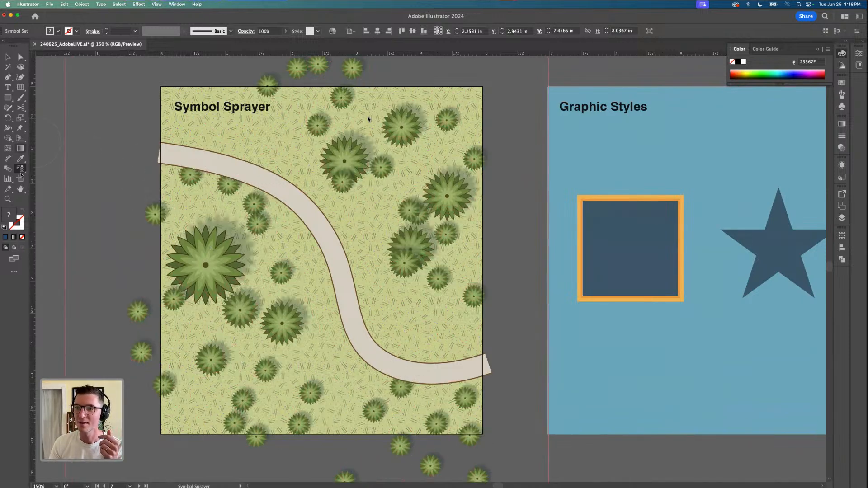
mouse_move(21, 170)
left_mouse_down()
mouse_move(58, 179)
mouse_move(61, 200)
left_mouse_up()
left_click_drag(358, 395, 358, 396)
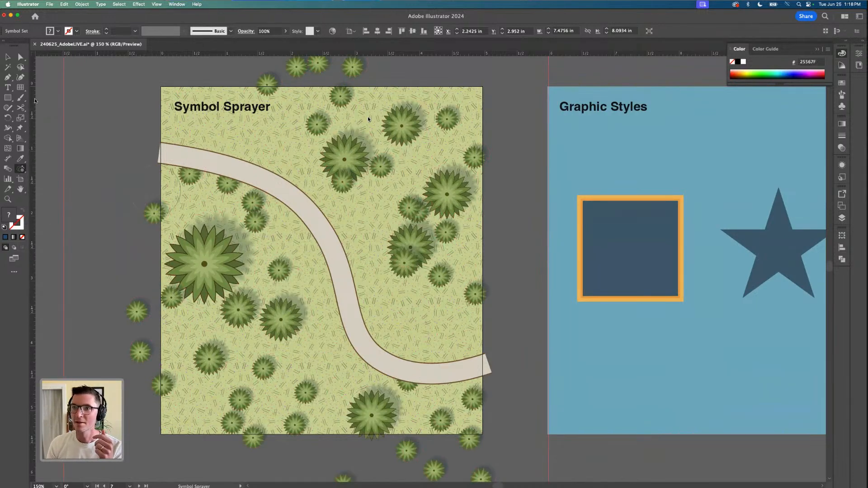
left_click(7, 57)
left_click(117, 228)
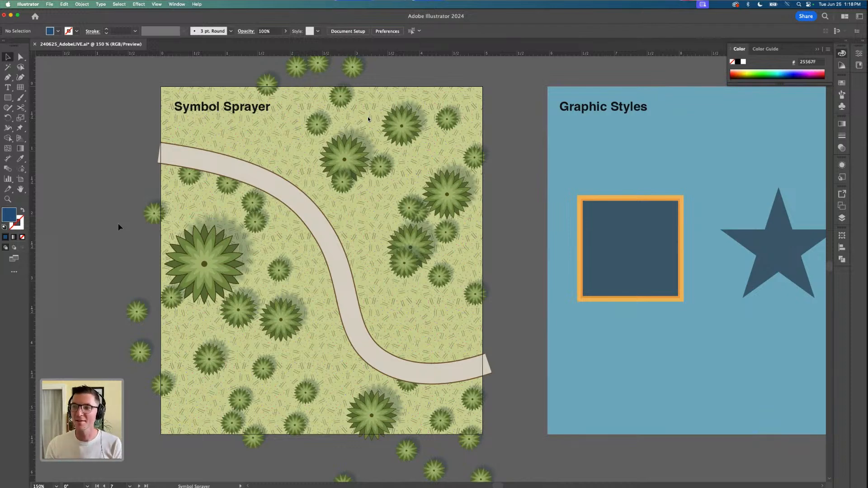
Shift the sprayed plant symbol set slightly right and down over the path artboard, leaving it deselected
scroll(120, 227, "down", 2)
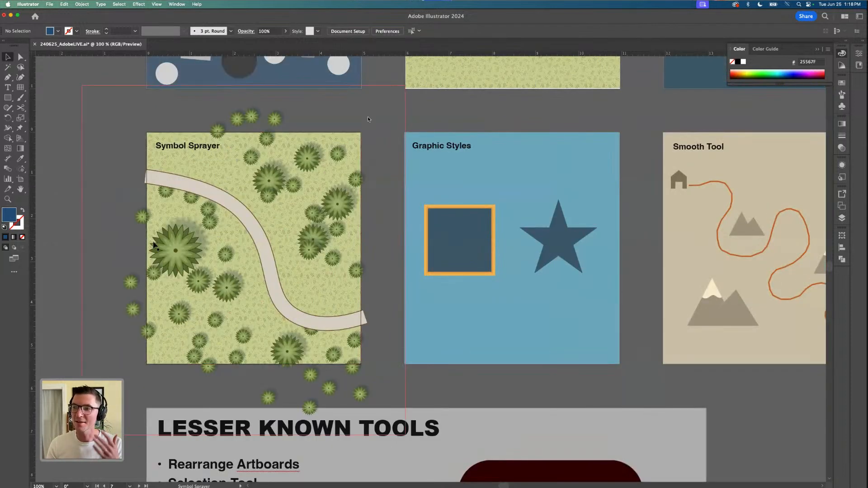
mouse_move(171, 257)
left_mouse_down()
mouse_move(151, 269)
mouse_move(179, 256)
mouse_move(154, 262)
mouse_move(187, 274)
mouse_move(202, 244)
mouse_move(174, 264)
mouse_move(191, 236)
mouse_move(186, 267)
mouse_move(185, 258)
left_mouse_up()
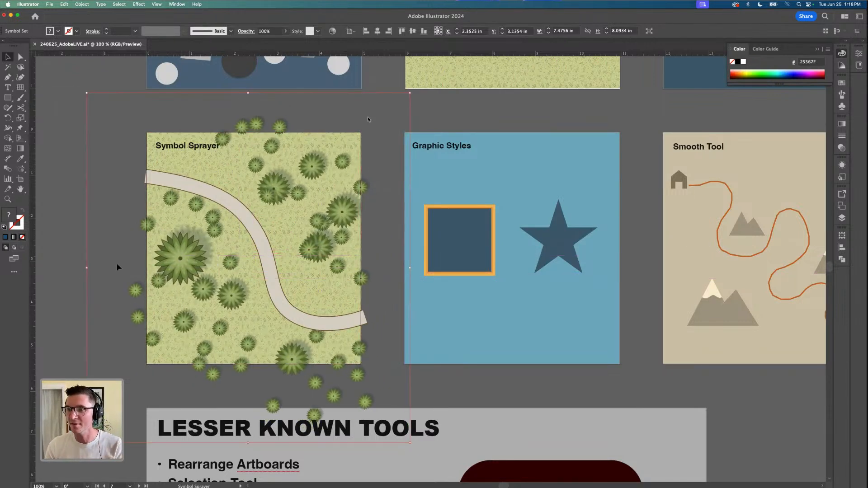
left_click(71, 277)
Make the Graphic Styles artboard active and leave its blue background deselected
scroll(78, 294, "down", 2)
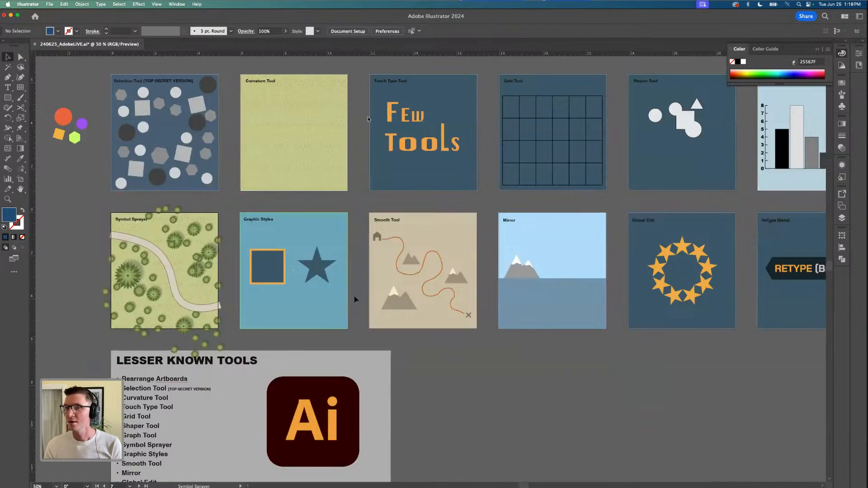
scroll(348, 300, "up", 1)
scroll(412, 290, "up", 1)
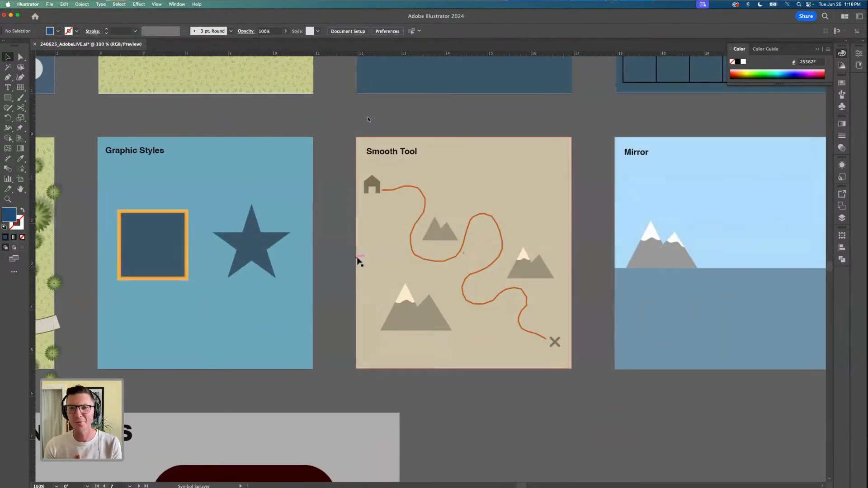
scroll(145, 192, "up", 1)
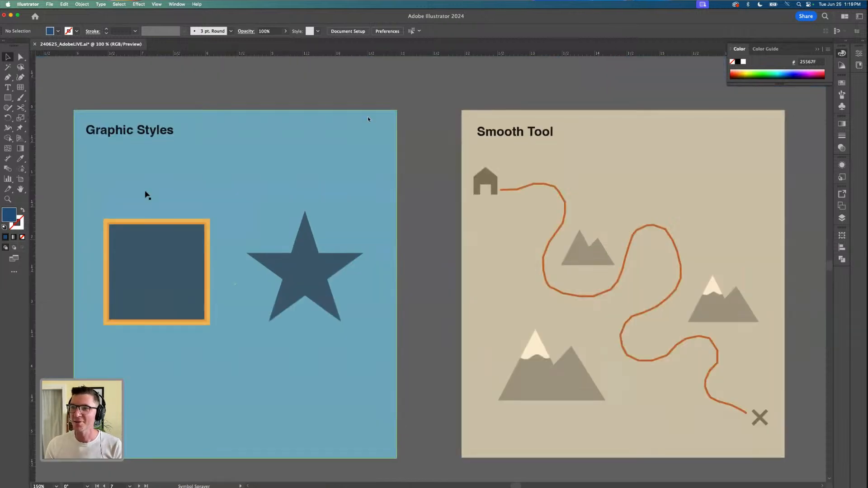
left_click(159, 185)
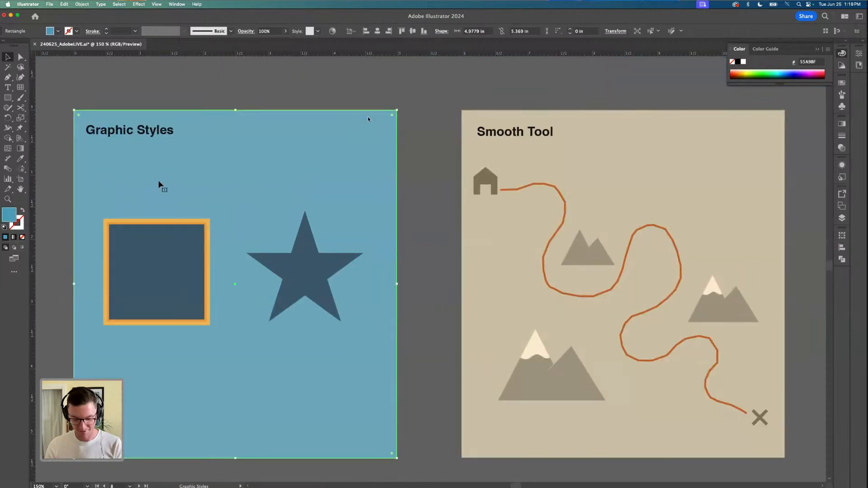
key("super+shift+a")
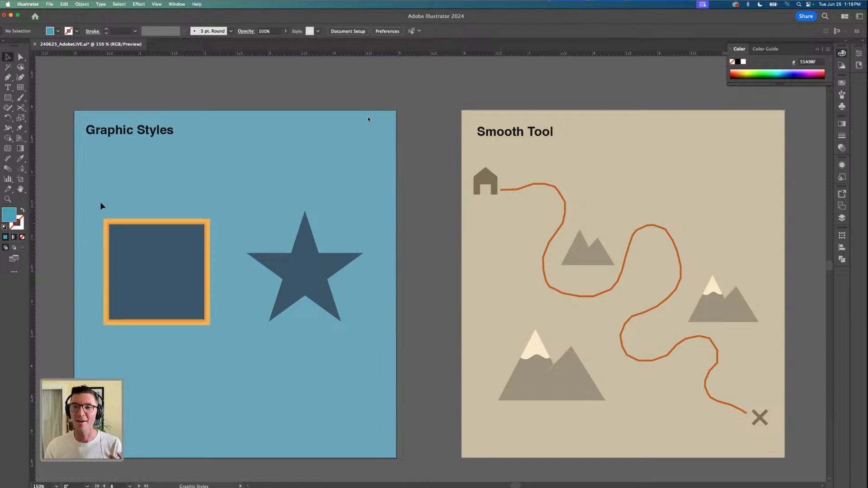
Inspect the fill and stroke of the orange-bordered square and the plain star in turn
scroll(75, 230, "up", 1)
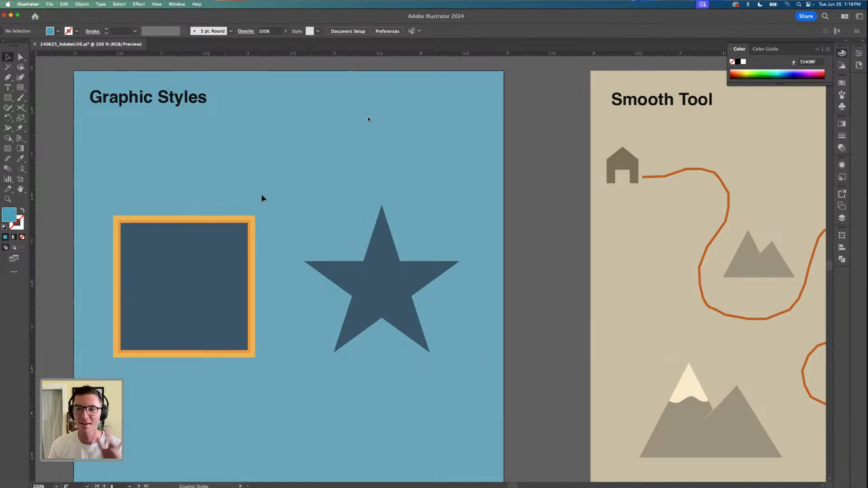
left_click(201, 250)
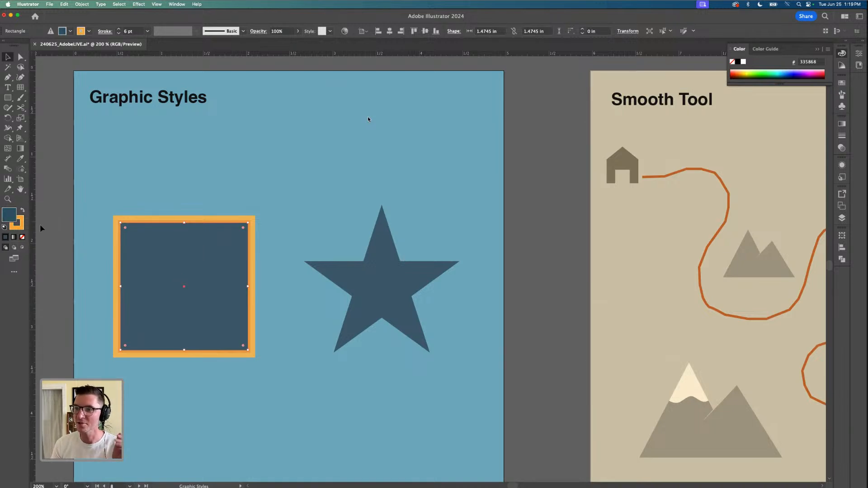
left_click(367, 289)
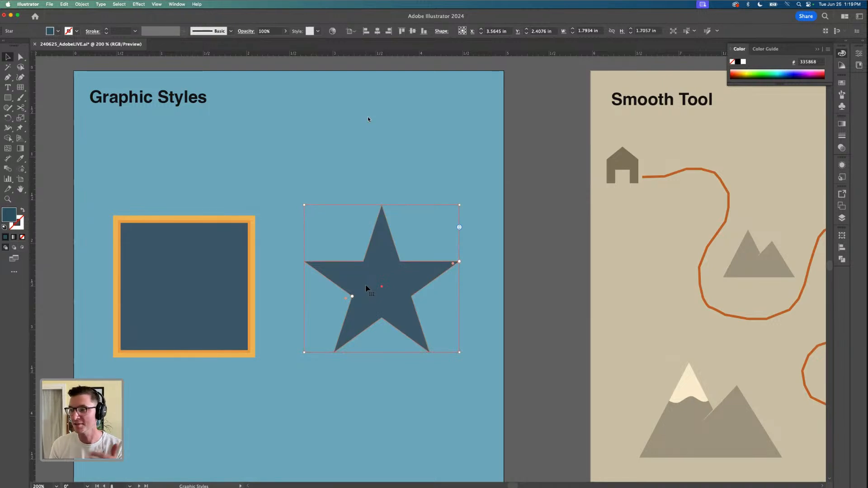
Duplicate the 6 pt outside stroke in the orange-bordered square's appearance
left_click(238, 253)
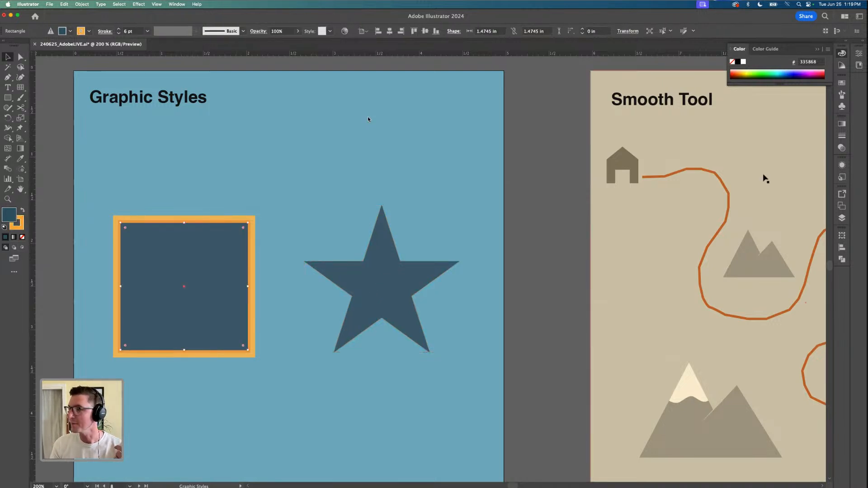
left_click(842, 166)
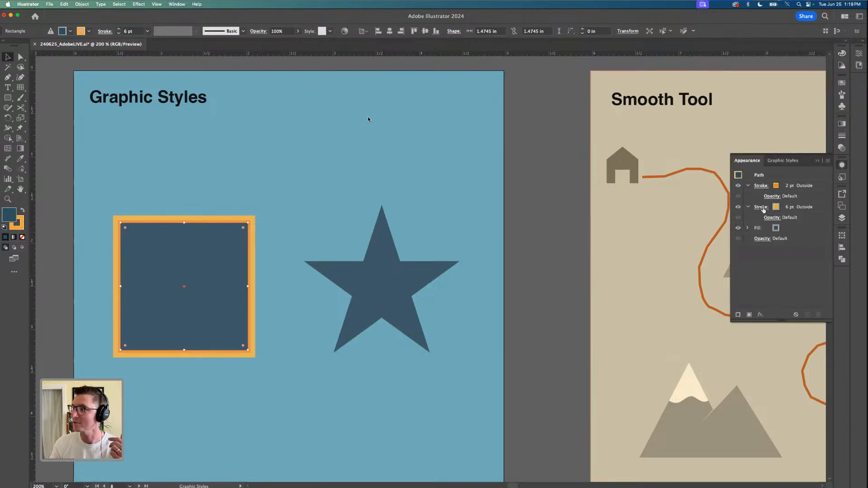
left_click(823, 208)
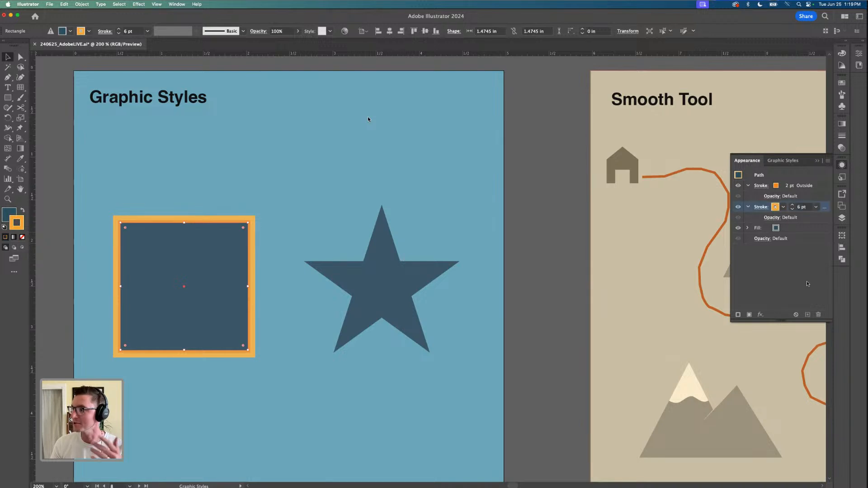
left_click(807, 315)
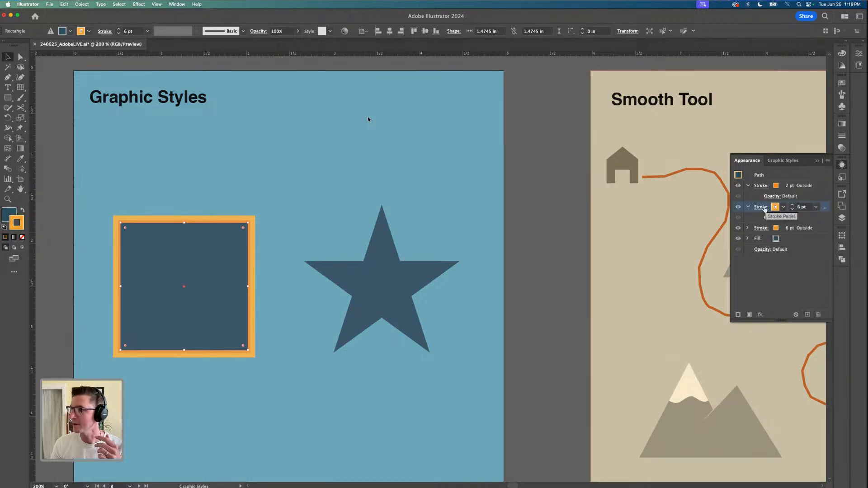
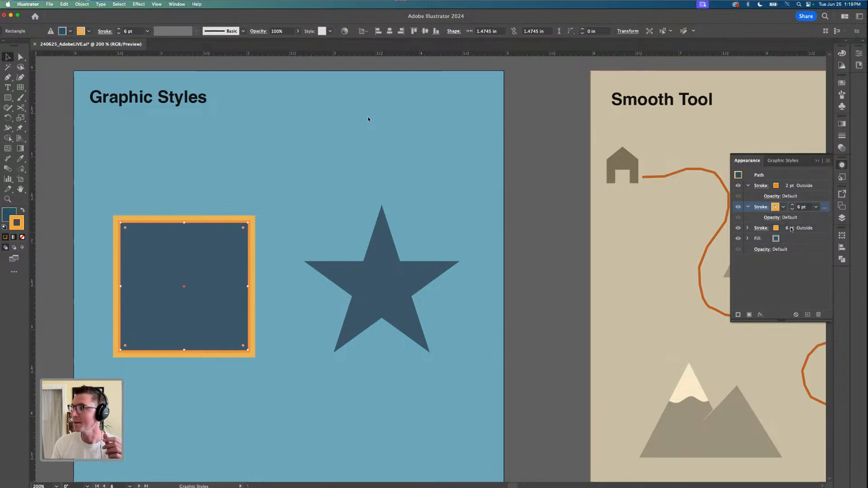
Recolor the lowest 6 pt outside stroke in the square's appearance with the blue swatch R=0 G=113 B=188
left_click(822, 228)
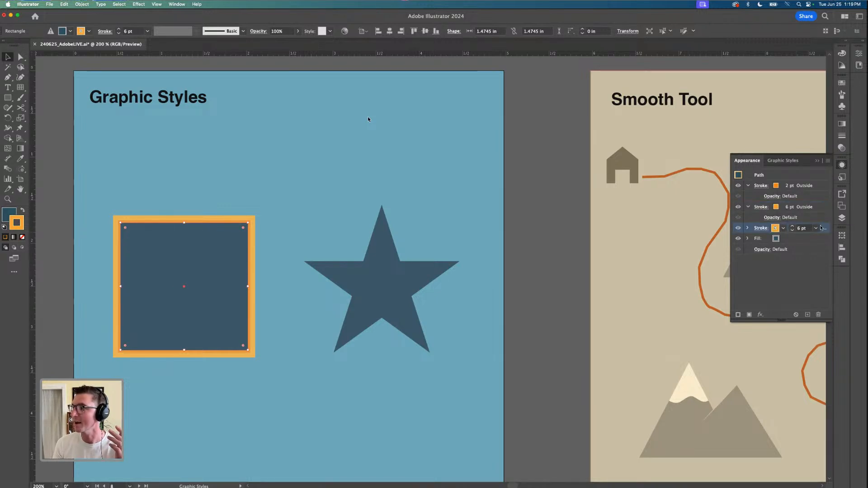
left_click(783, 229)
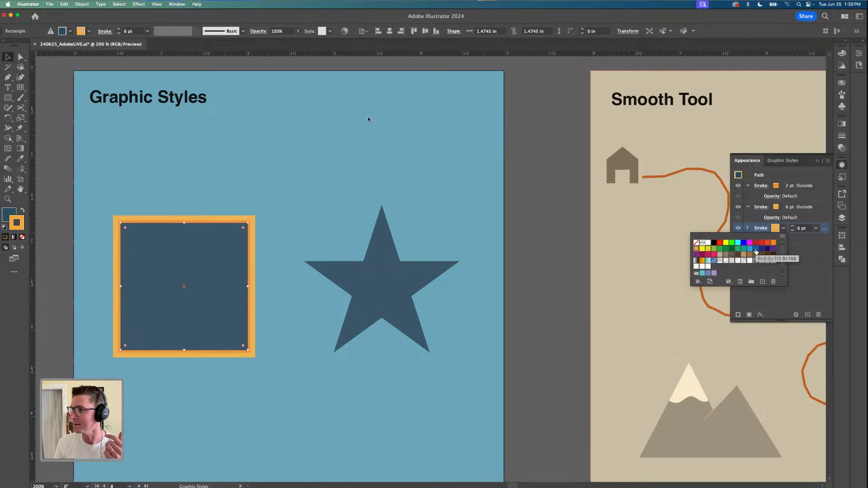
left_click(756, 250)
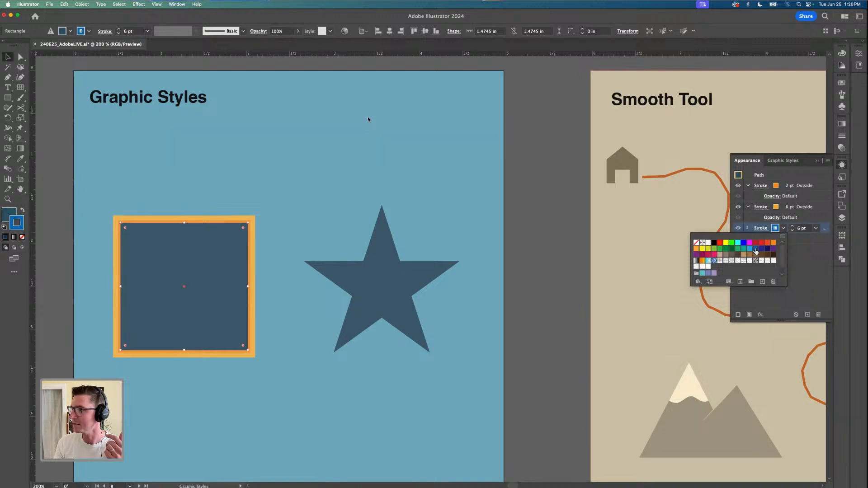
Increase the square's blue outside stroke to 12 pt and leave the square deselected
left_click(792, 227)
left_click(793, 227)
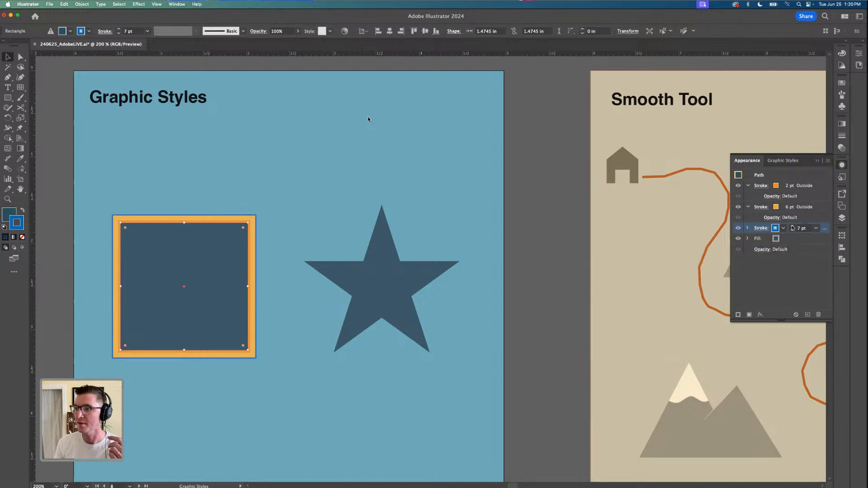
left_click(793, 227)
left_click(792, 227)
left_click(793, 227)
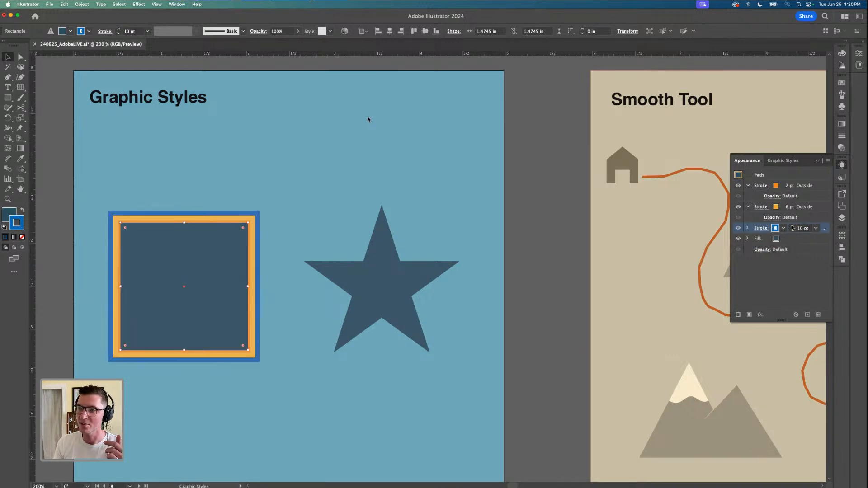
left_click(792, 227)
left_click(792, 227)
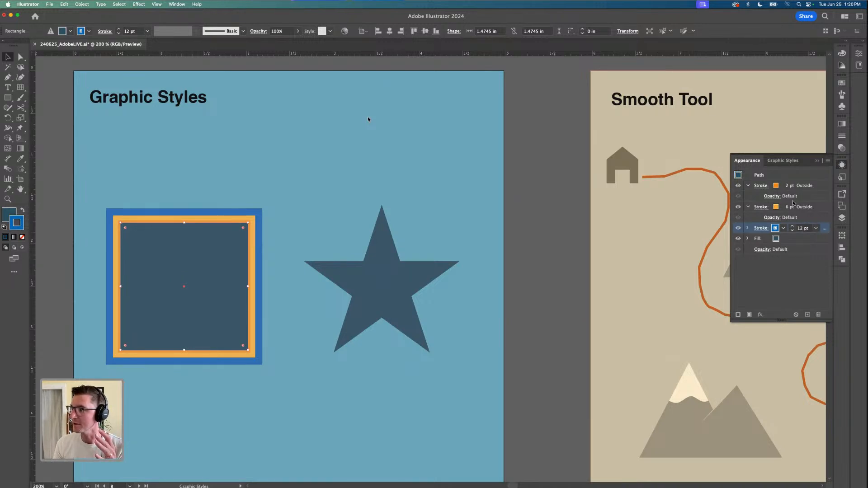
left_click(529, 198)
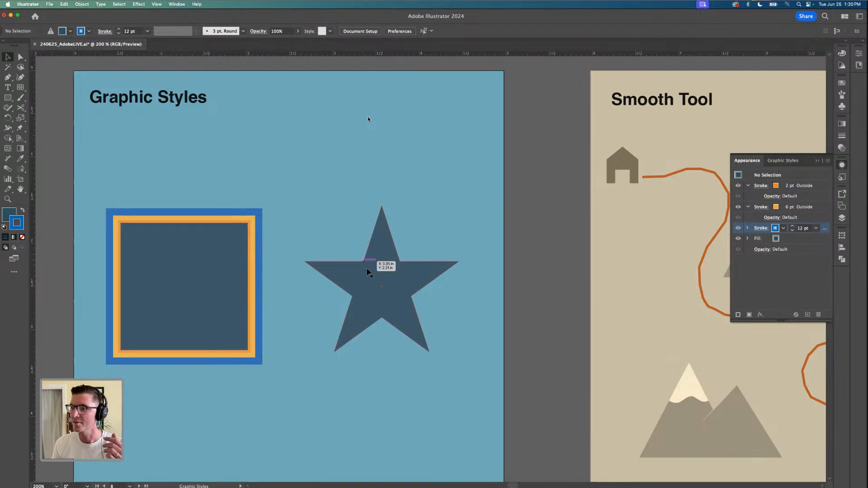
Try to copy the square's stacked strokes onto the plain star with the Eyedropper, and remove the star's stroke again
left_click(366, 270)
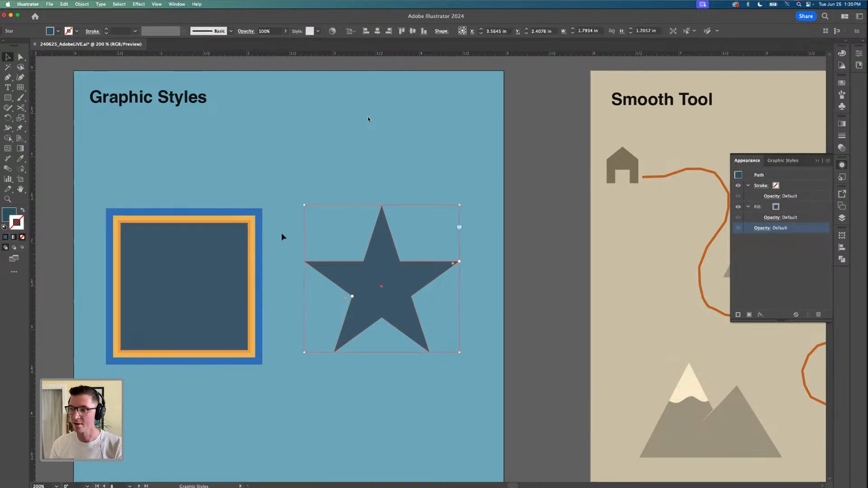
key("i")
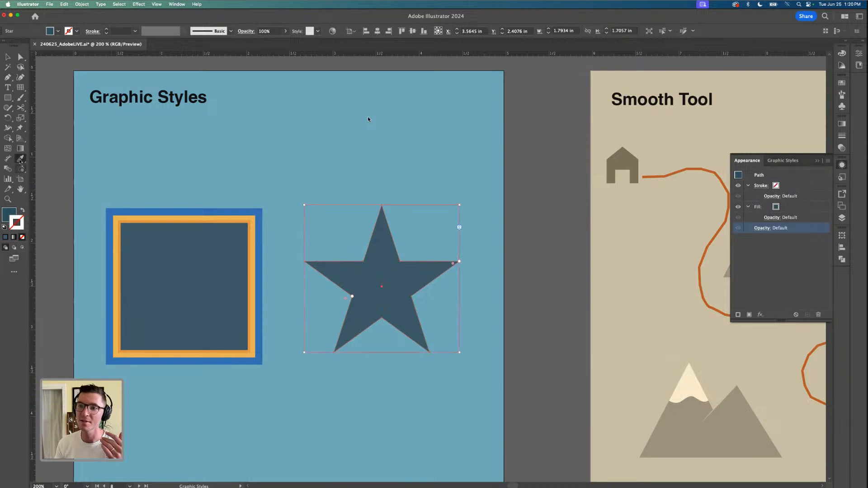
left_click(220, 242)
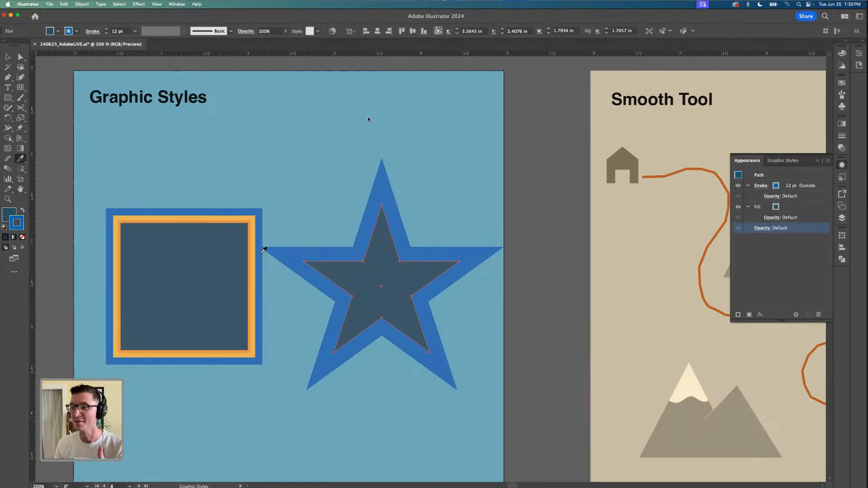
key("v")
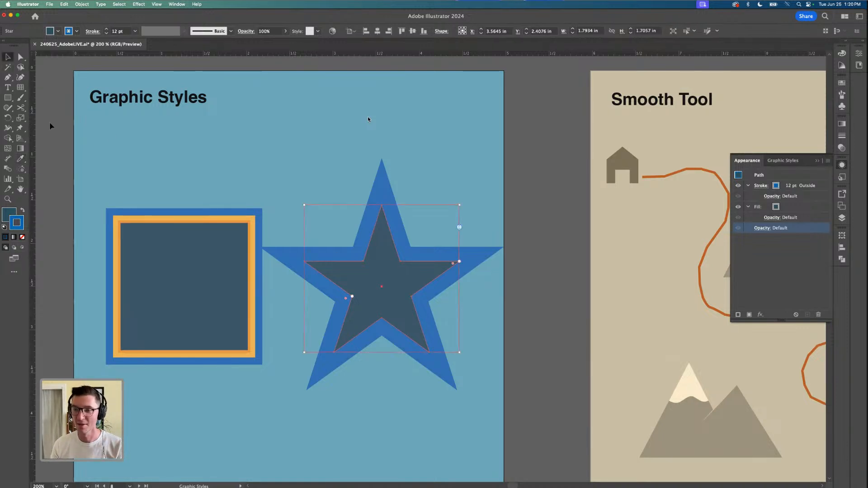
key("slash")
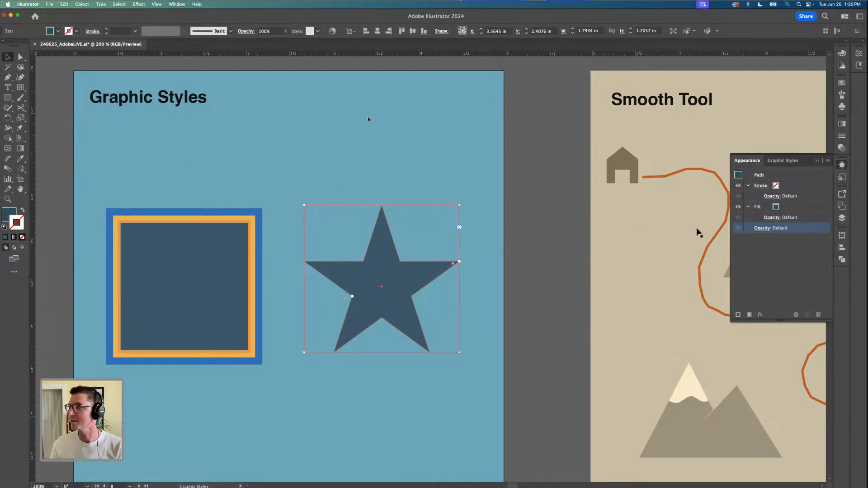
Save the square's stacked-stroke appearance as a new graphic style
left_click(842, 178)
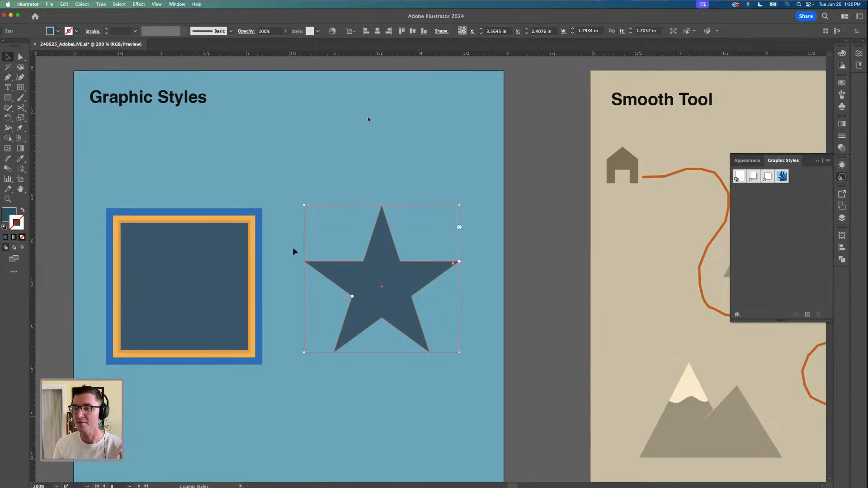
left_click(203, 266)
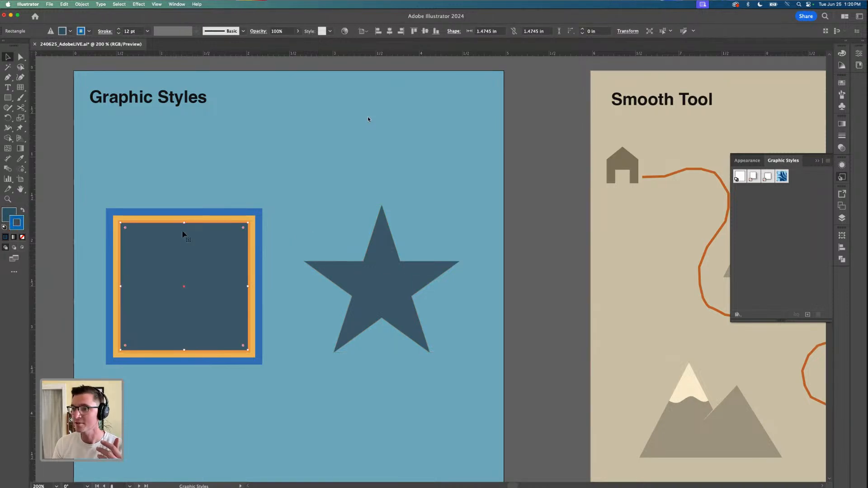
left_click(809, 315)
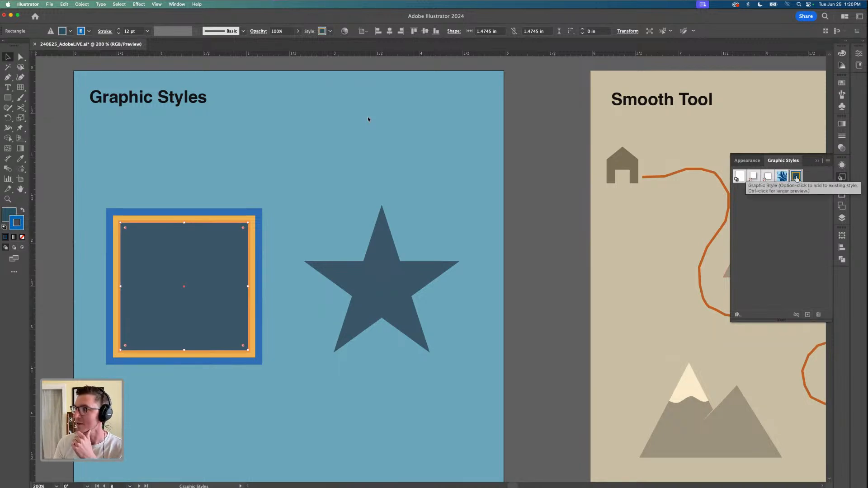
Apply the stacked-stroke graphic style to the star and scale it from its centre to about 1.14 x 1.09 in
left_click(383, 283)
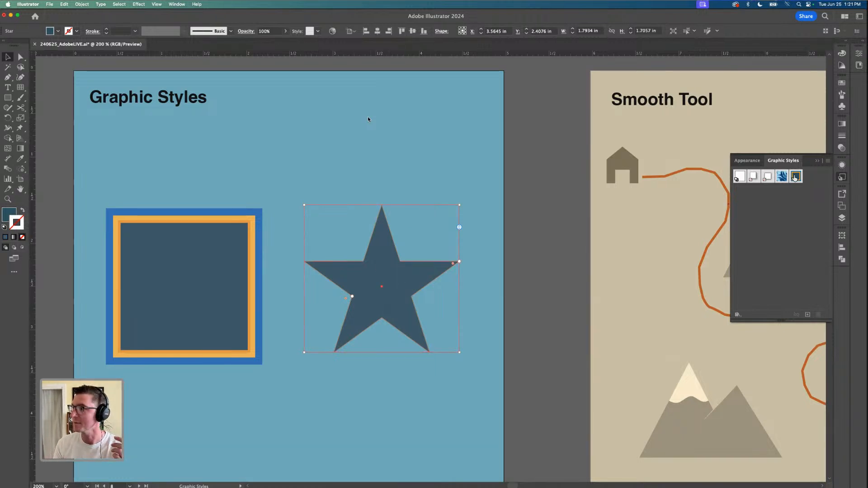
left_click(795, 177)
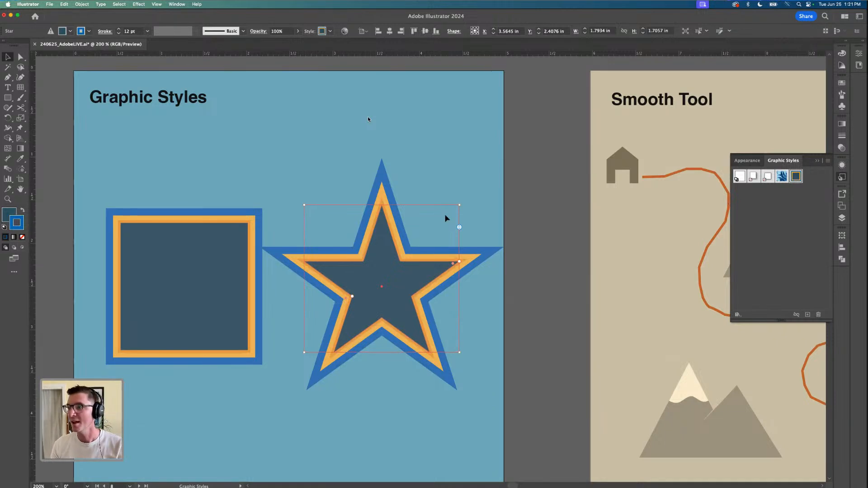
left_click_drag(460, 205, 432, 233)
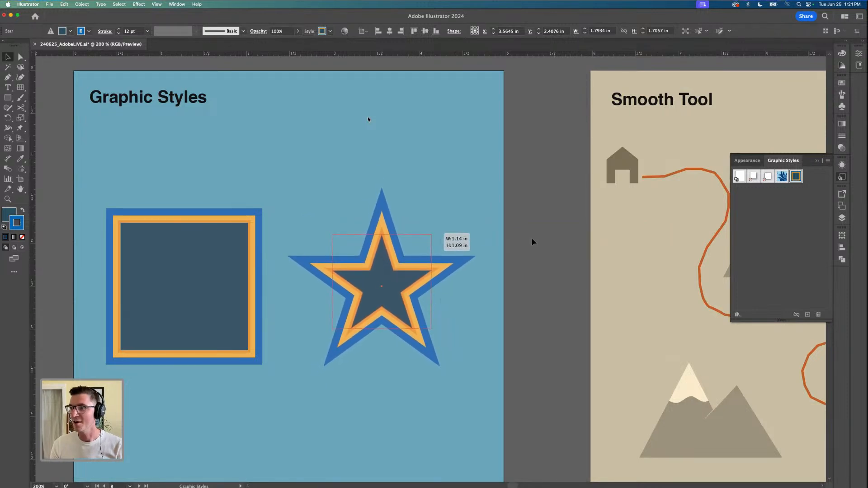
left_click(533, 242)
Draw a circle about 0.95 in wide below the square and star, and give it the stacked-stroke graphic style
scroll(245, 249, "down", 1)
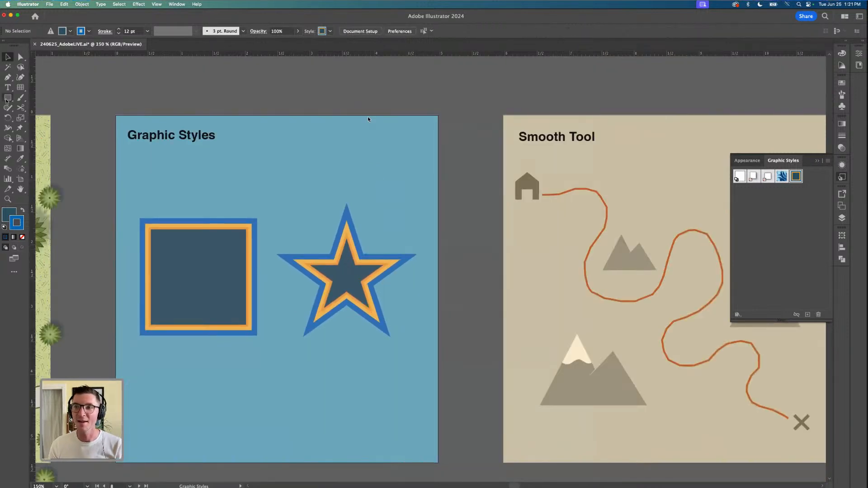
left_click(7, 97)
left_click(45, 119)
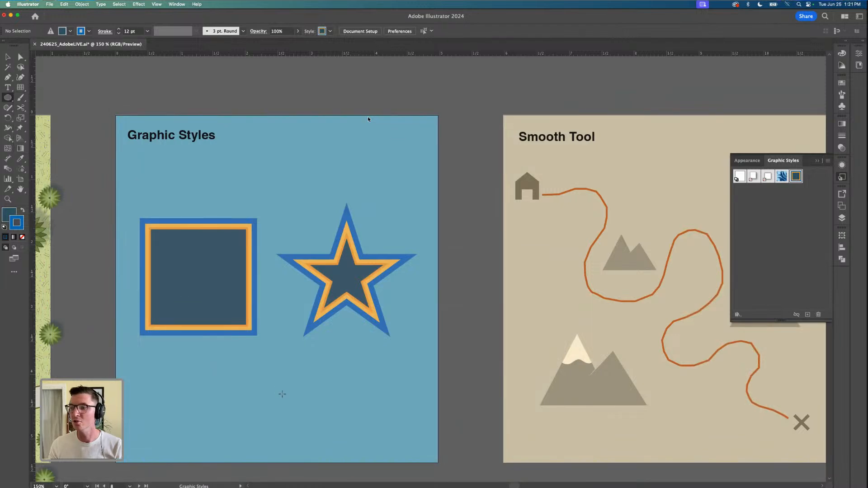
left_click_drag(250, 364, 312, 426)
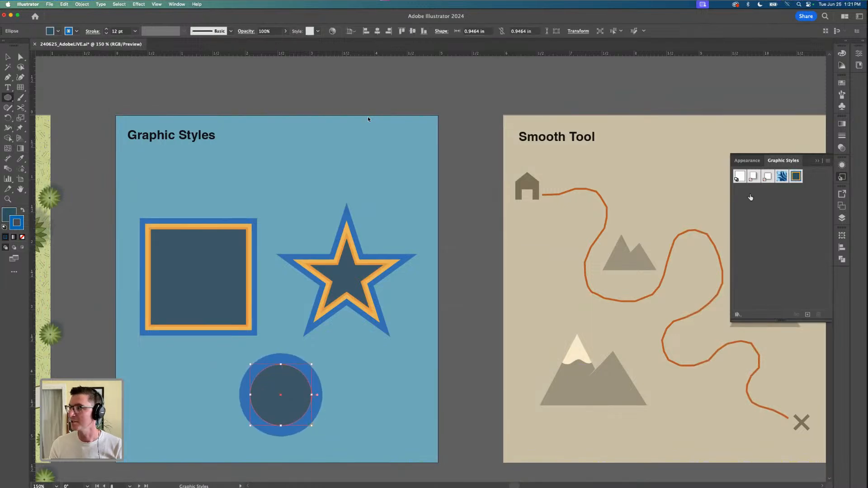
left_click(795, 178)
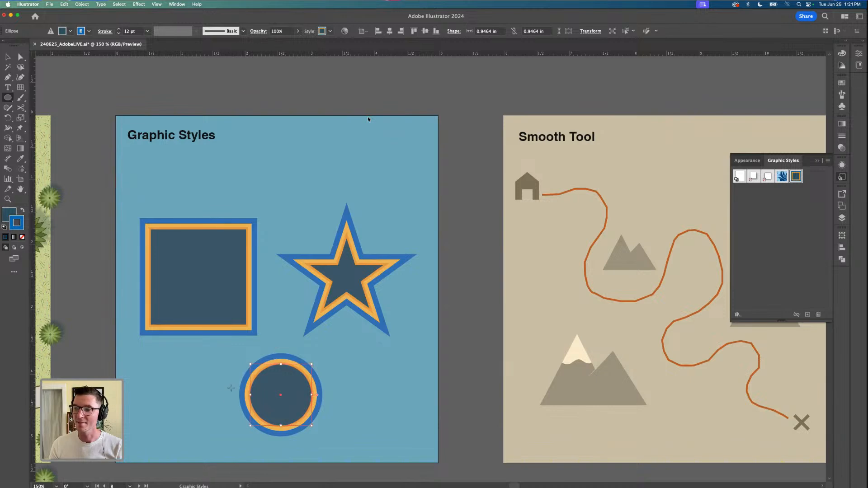
left_click(8, 58)
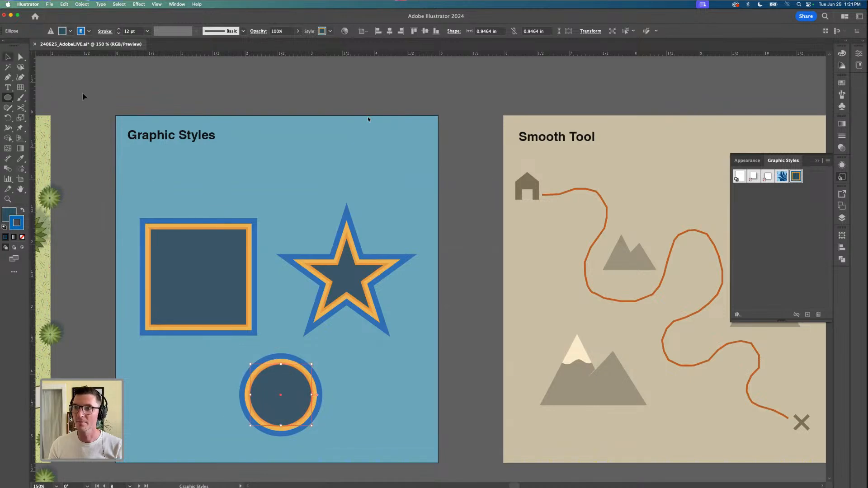
left_click(84, 96)
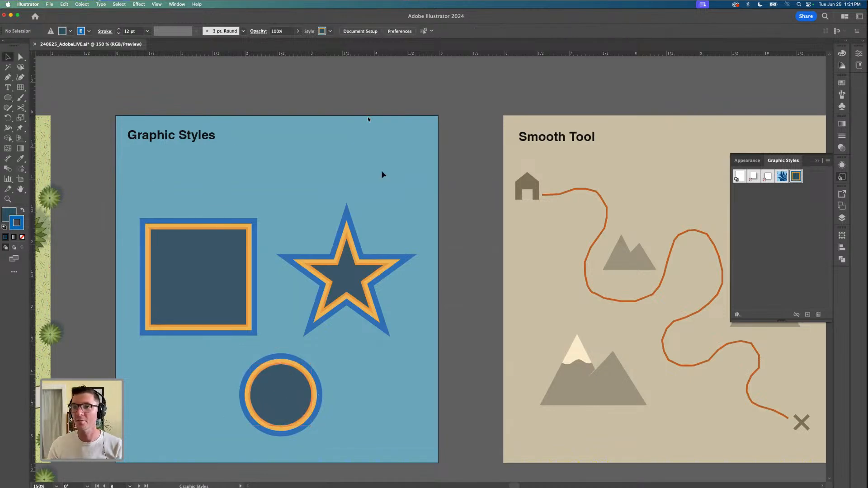
Save the green patterned background of the Symbol Sprayer artboard as a new graphic style
scroll(382, 173, "down", 1)
scroll(374, 192, "up", 1)
scroll(375, 194, "down", 1)
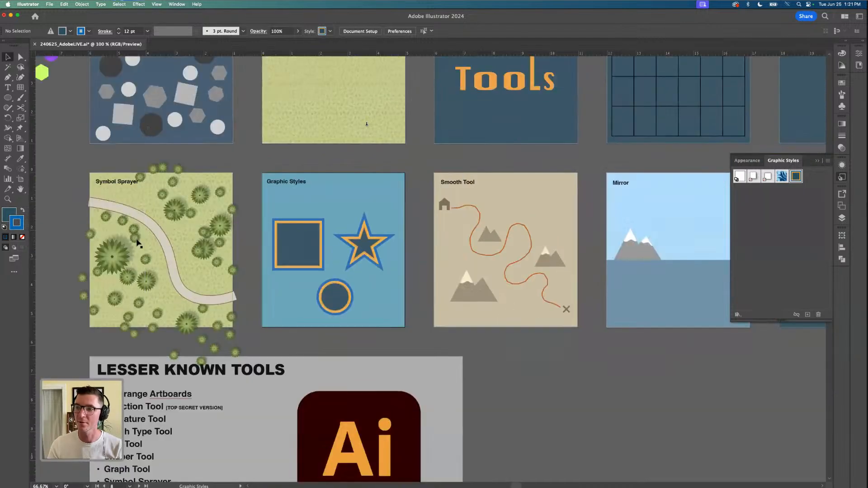
scroll(137, 238, "up", 3)
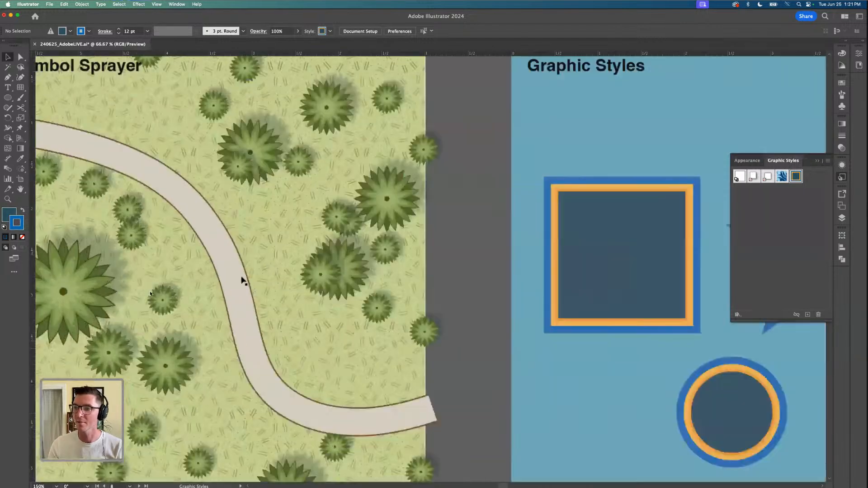
left_click(268, 233)
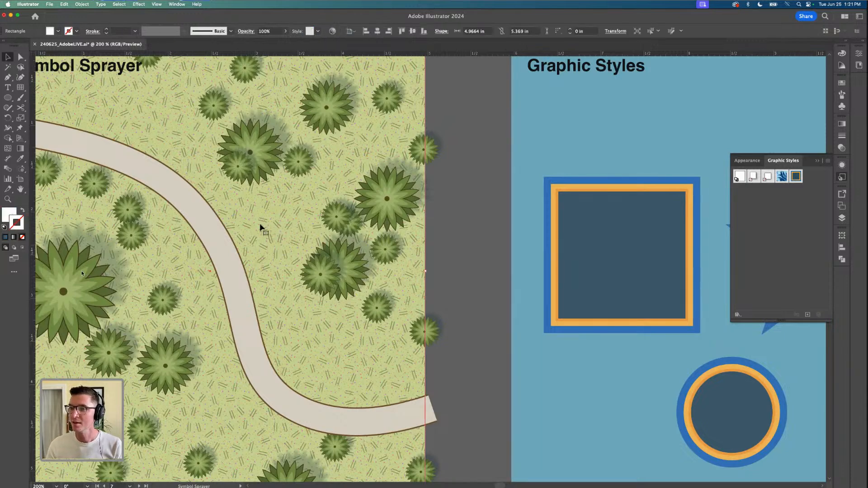
left_click(806, 314)
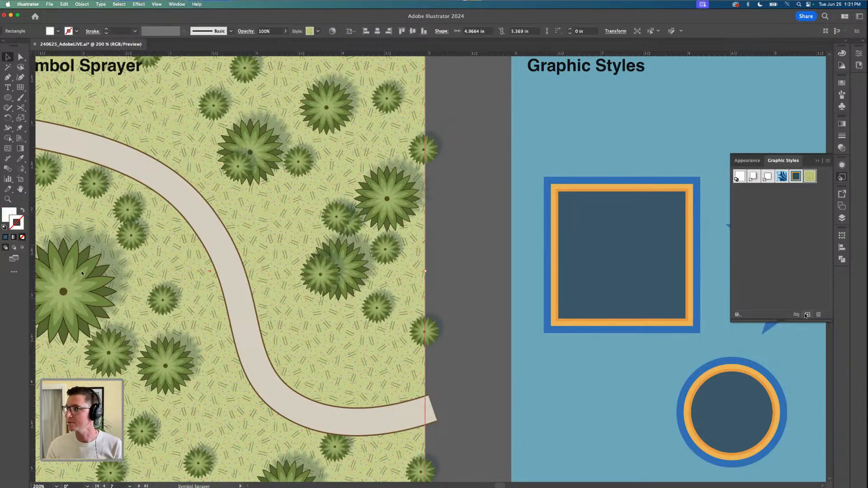
Apply the green pattern graphic style to the square on the Graphic Styles artboard and deselect it
key("super+minus")
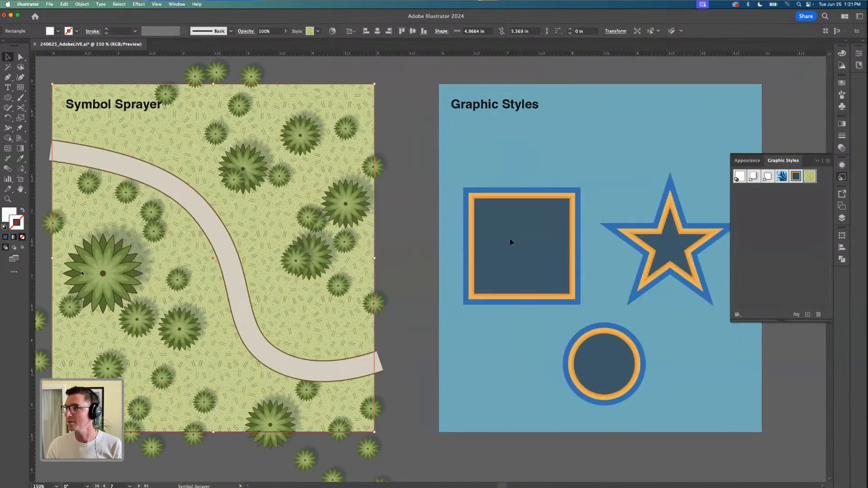
scroll(542, 246, "down", 2)
scroll(475, 235, "up", 3)
left_click(249, 219)
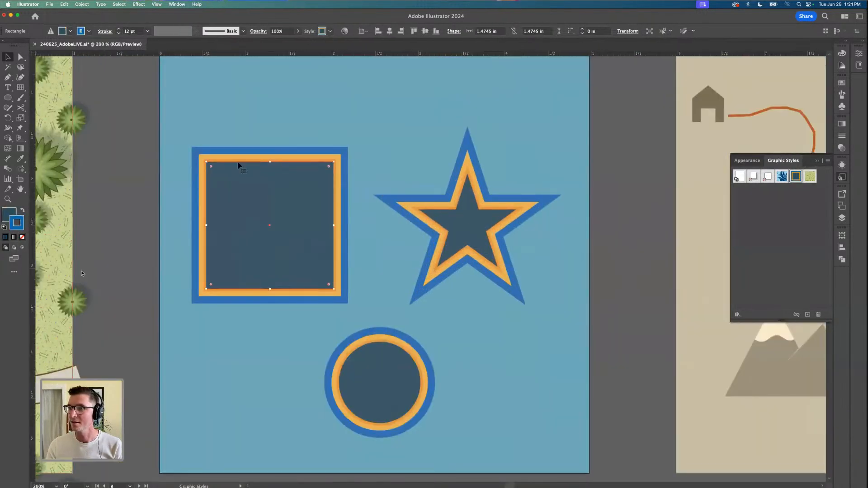
left_click(810, 176)
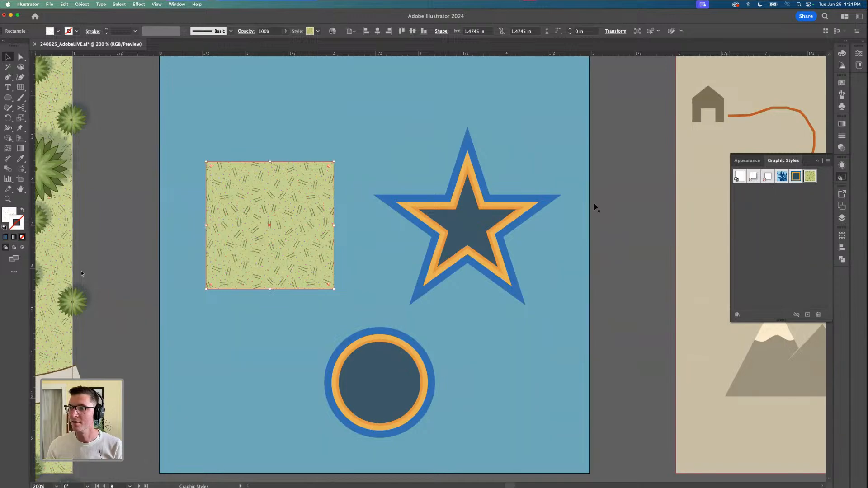
left_click(128, 215)
Make the Smooth Tool artboard active and leave its beige background deselected
scroll(129, 216, "down", 1)
scroll(108, 238, "down", 2)
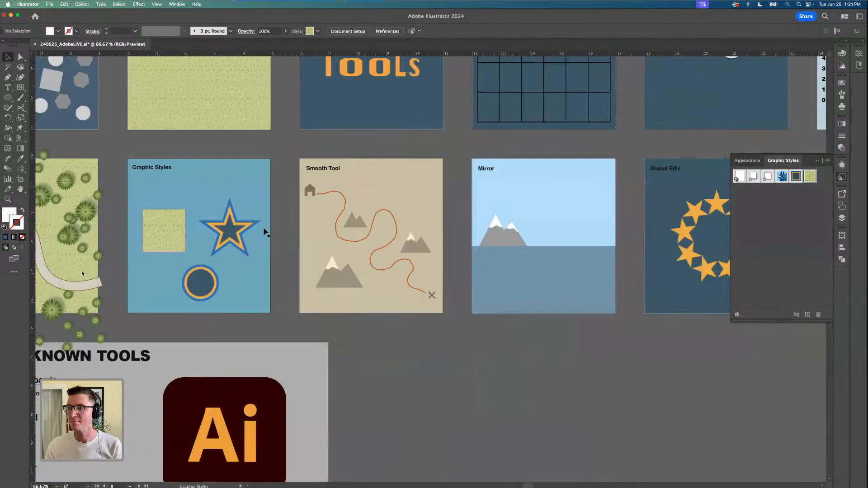
scroll(382, 207, "up", 1)
scroll(382, 208, "up", 1)
scroll(452, 246, "up", 1)
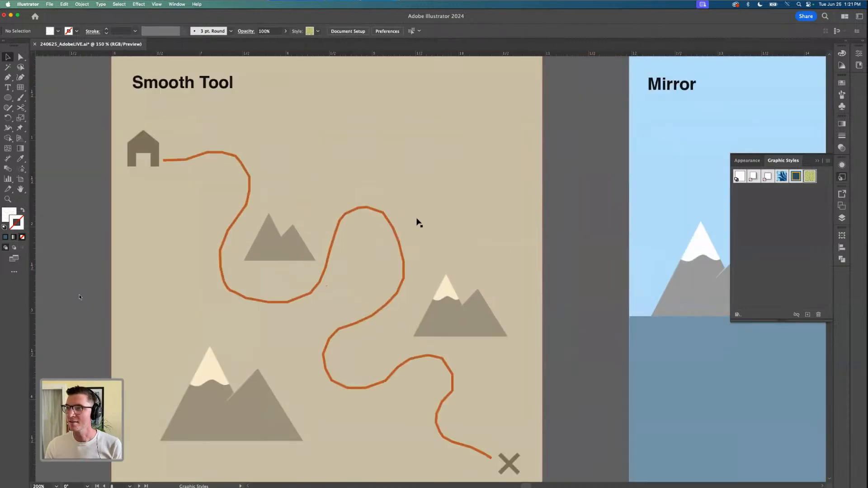
scroll(419, 225, "down", 1)
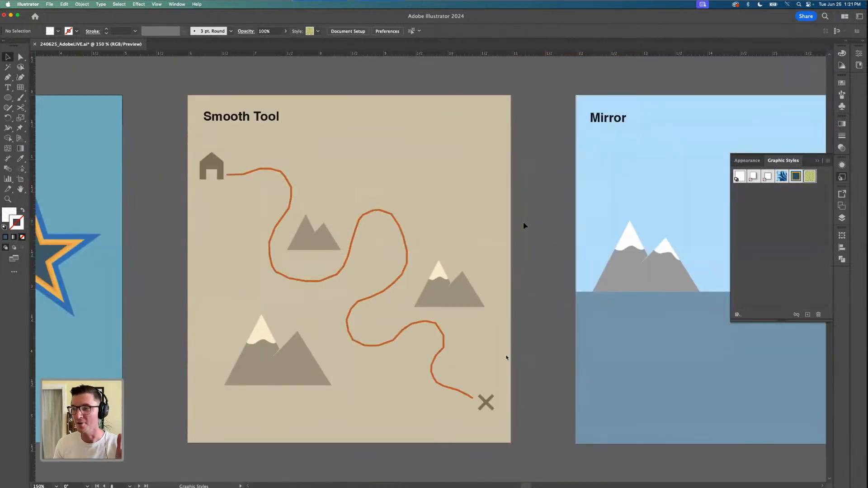
left_click(470, 177)
key("super+shift+a")
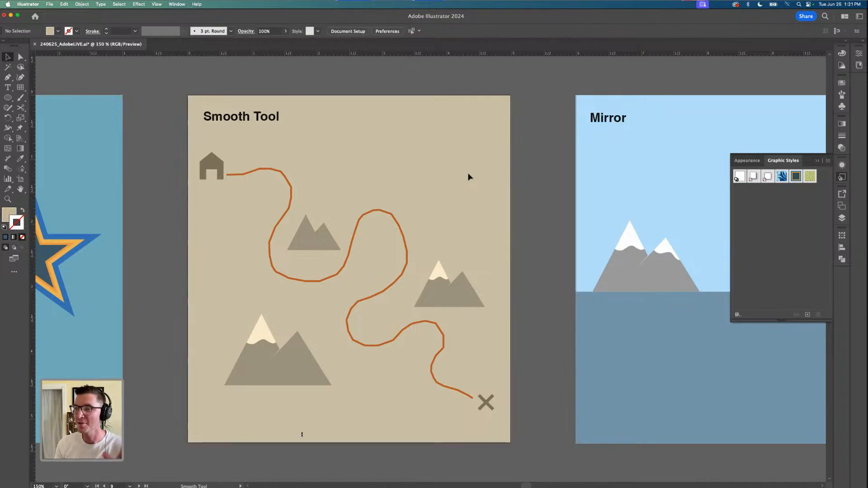
Smooth the jagged orange trail on the Smooth Tool artboard with Smooth set to 81%
left_click(281, 173)
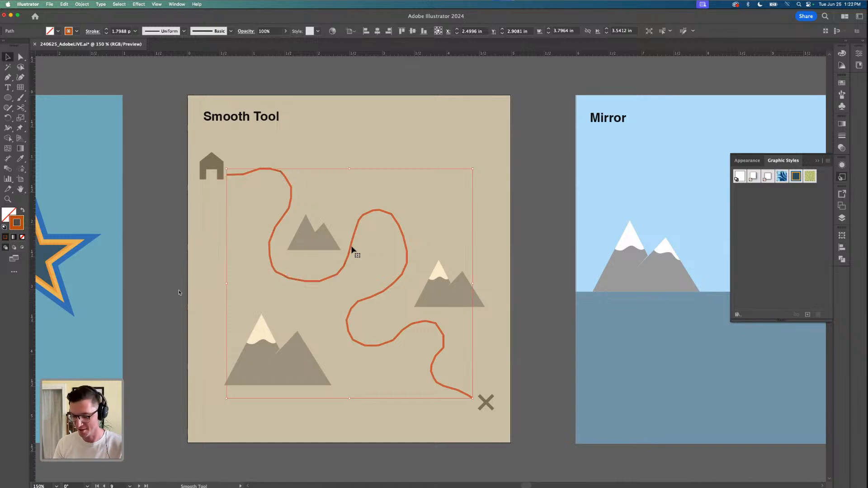
key("p")
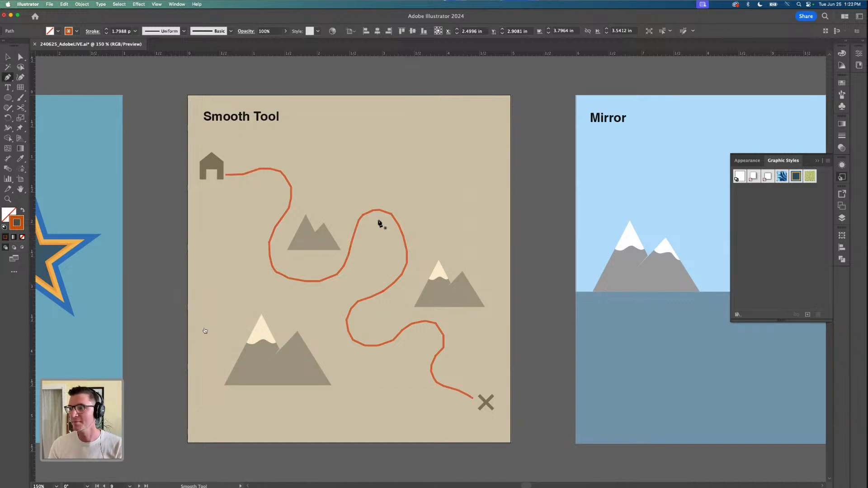
scroll(361, 217, "up", 2)
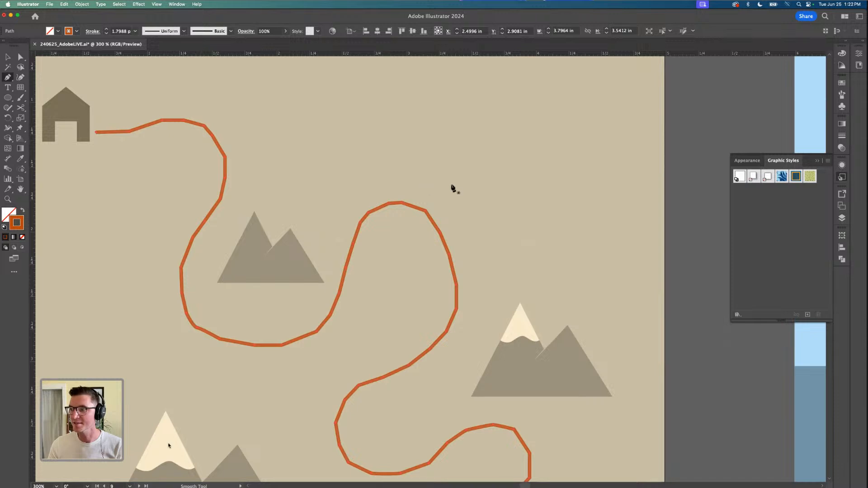
scroll(401, 202, "down", 1)
key("v")
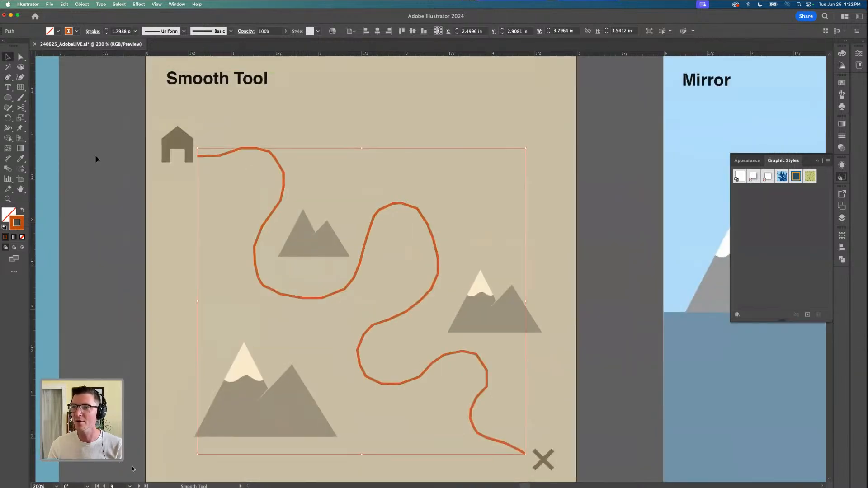
scroll(133, 466, "down", 1)
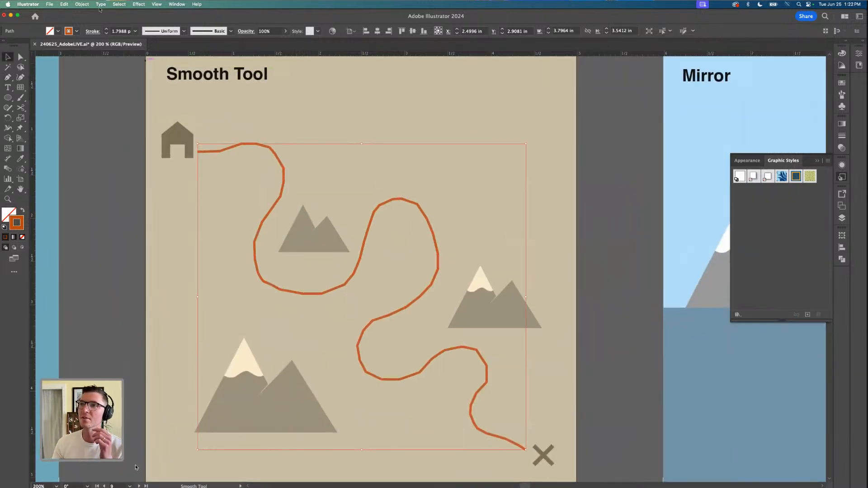
left_click(82, 4)
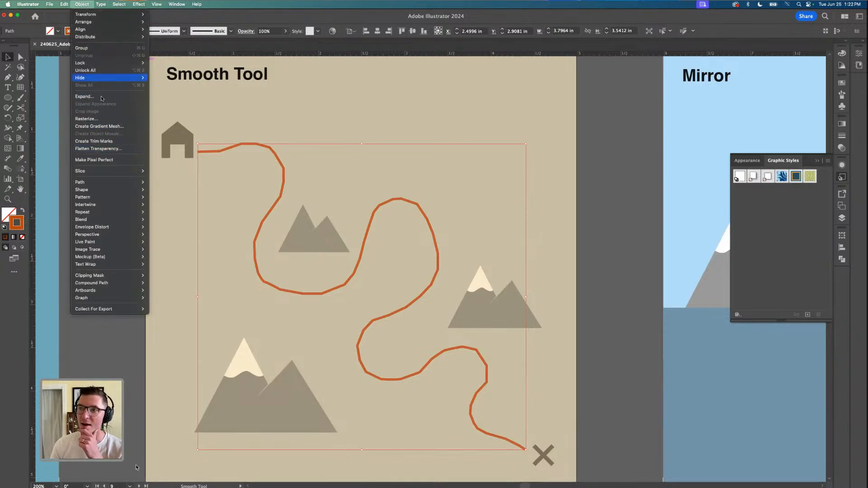
mouse_move(113, 182)
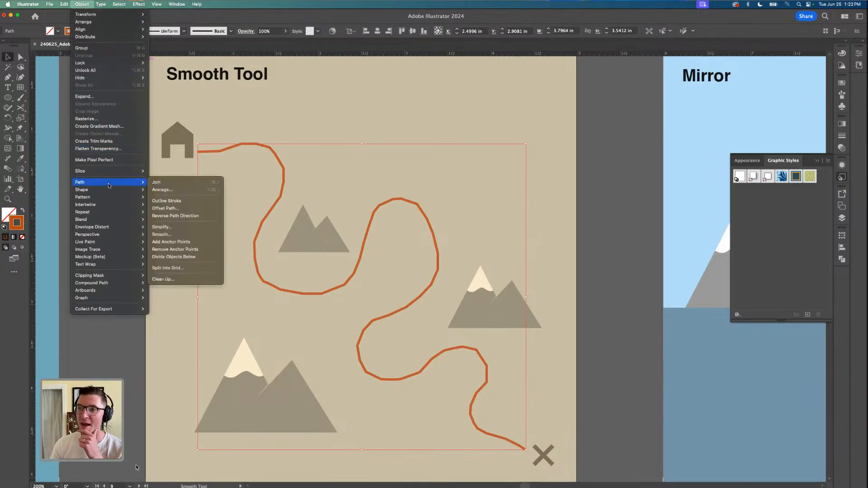
left_click(187, 233)
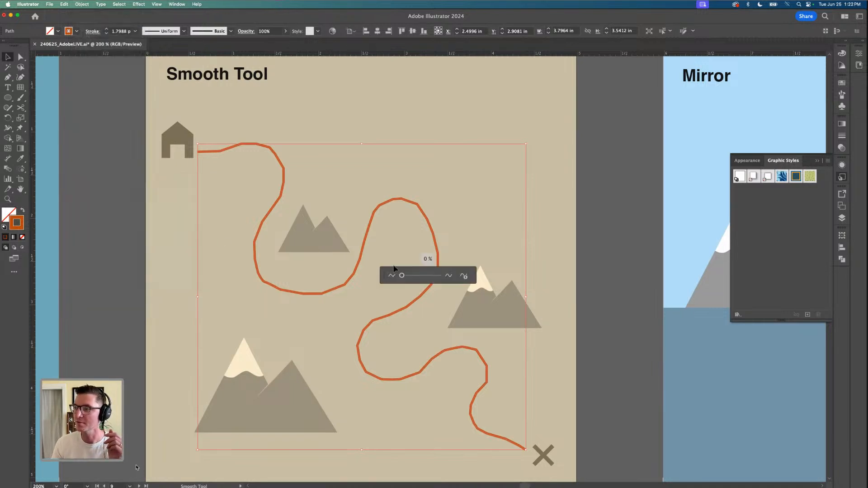
left_click_drag(385, 276, 355, 169)
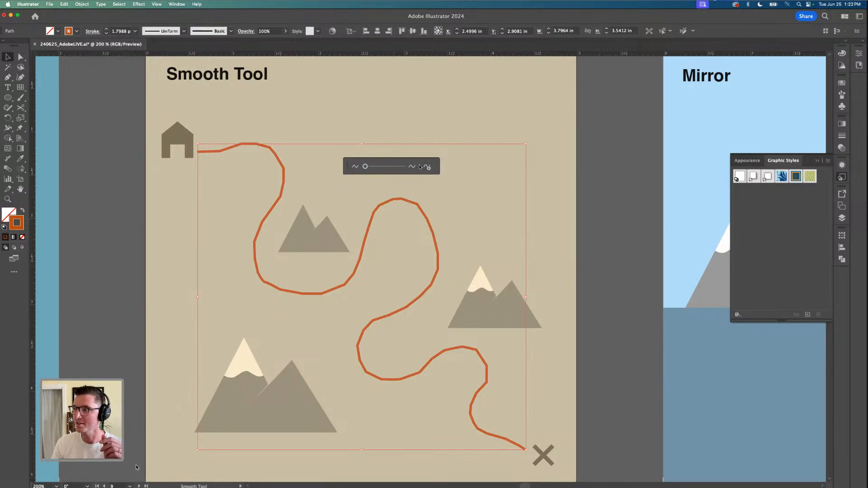
left_click_drag(365, 167, 395, 167)
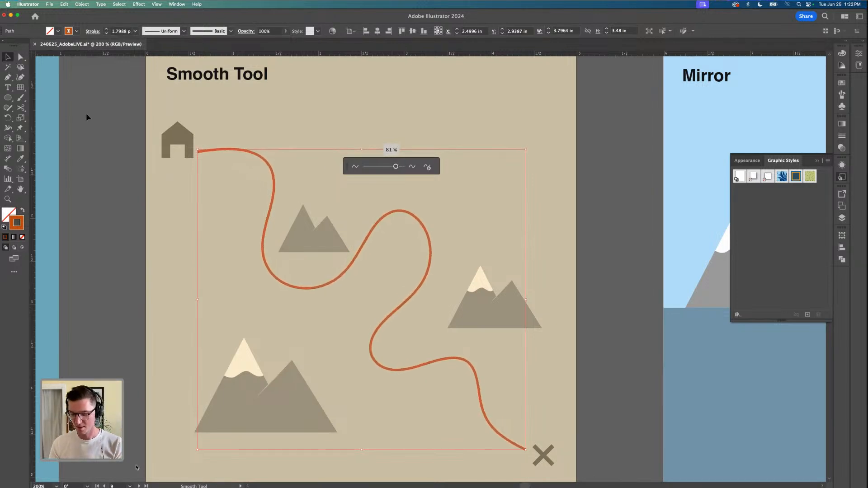
Inspect the smoothed trail's curves without the bounding box and deselect the path
key("p")
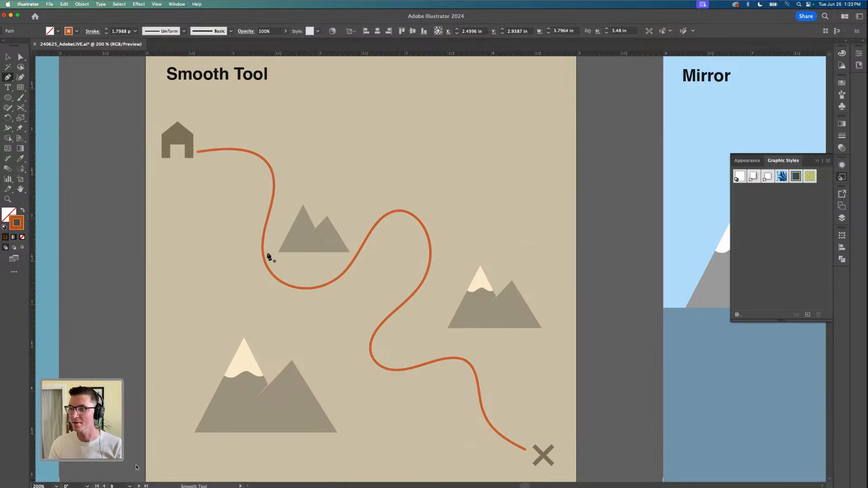
scroll(326, 204, "down", 1)
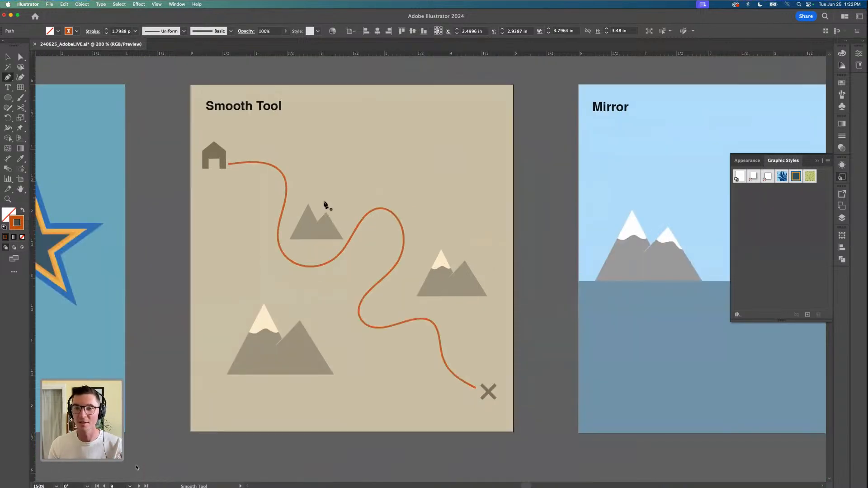
left_click(7, 57)
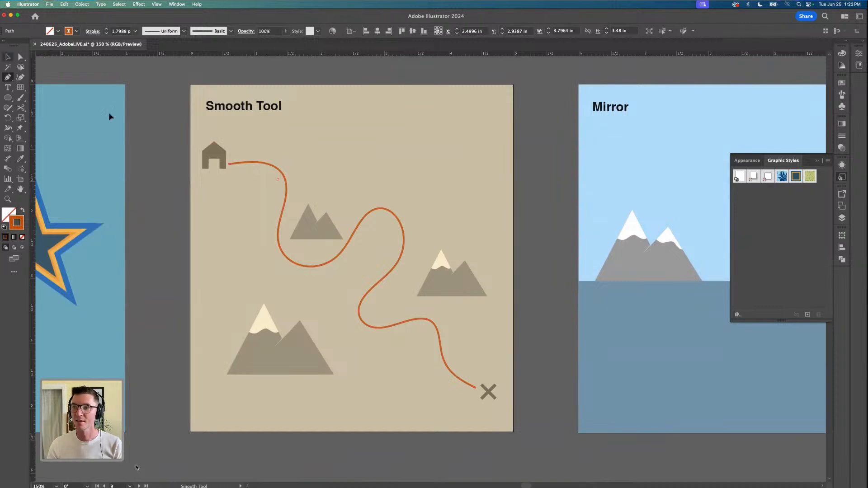
left_click(152, 151)
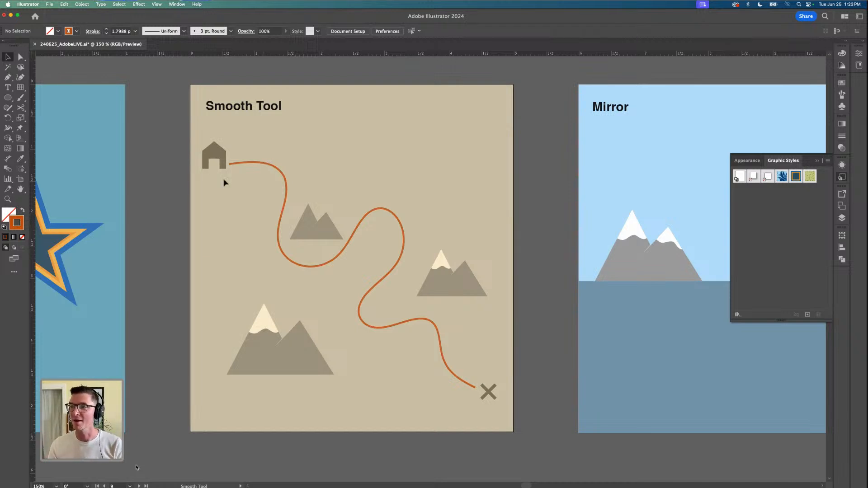
Make the Mirror artboard active and leave its sky and water rectangles deselected
key("h")
left_click_drag(154, 211, 435, 199)
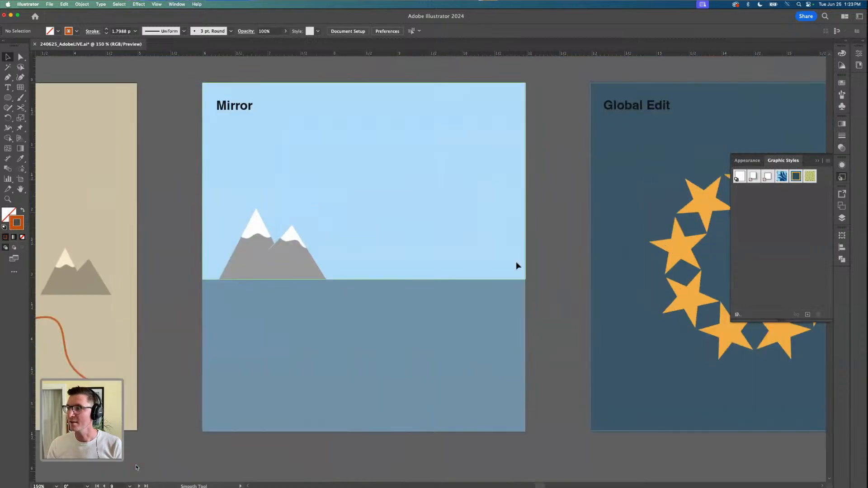
left_click(500, 250)
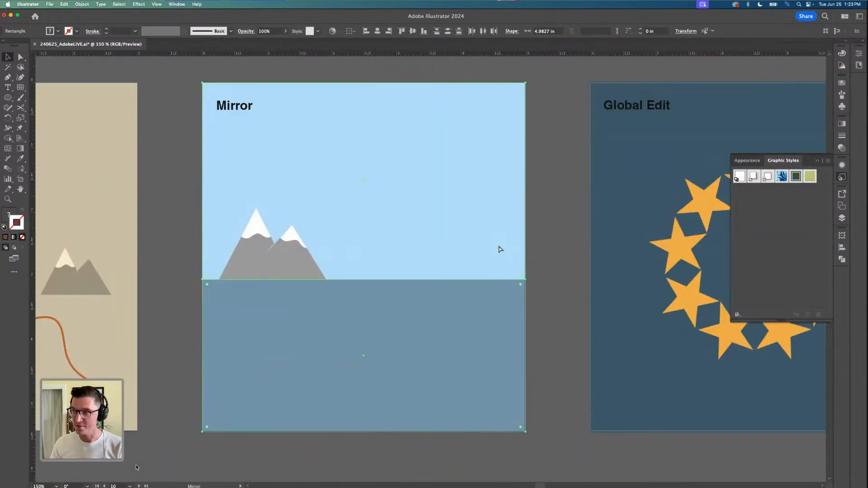
key("super+shift+a")
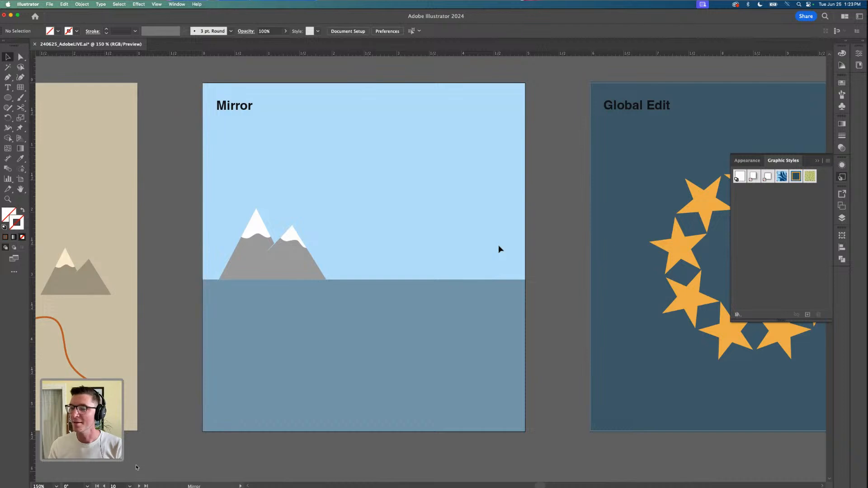
key("h")
left_click_drag(481, 248, 401, 236)
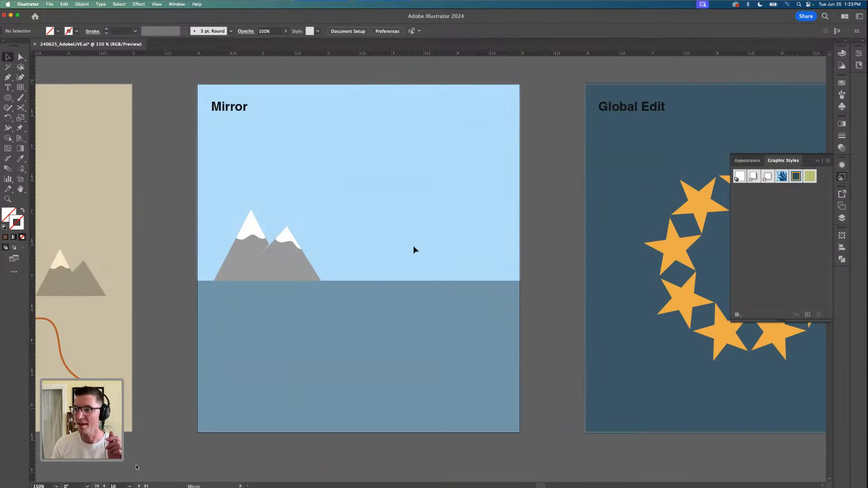
Apply a Mirror repeat to the snow-capped mountains on the Mirror artboard
left_click_drag(305, 257, 322, 260)
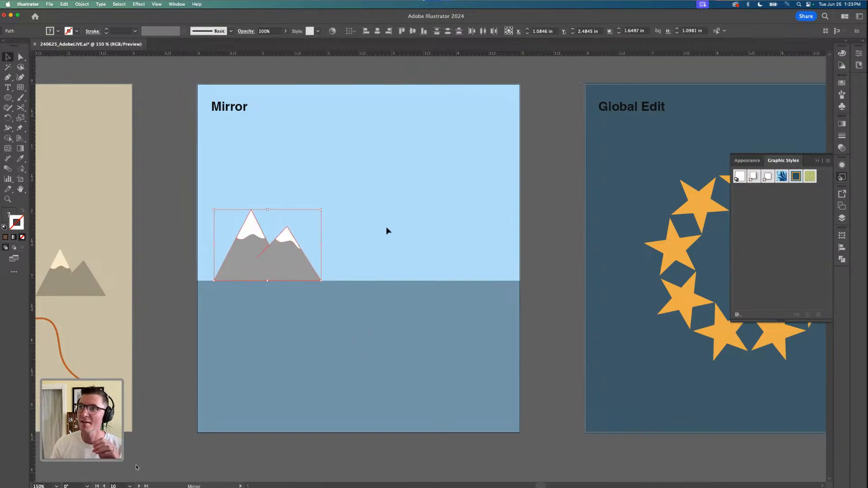
left_click(82, 5)
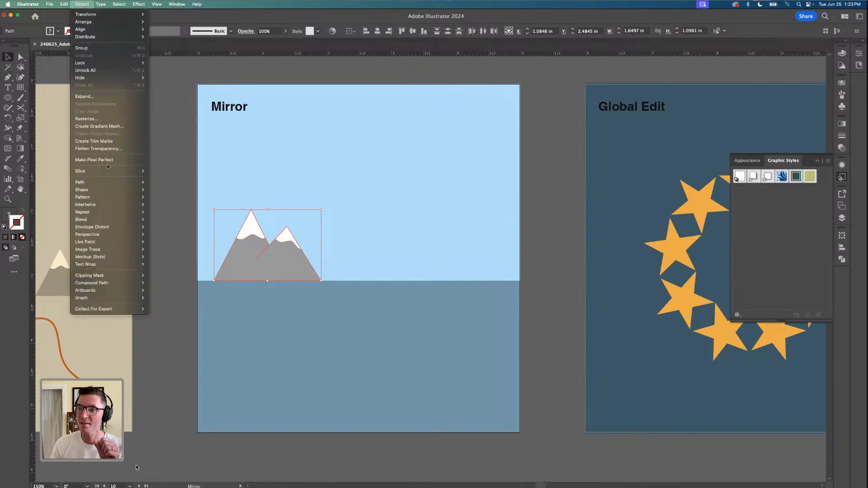
mouse_move(138, 212)
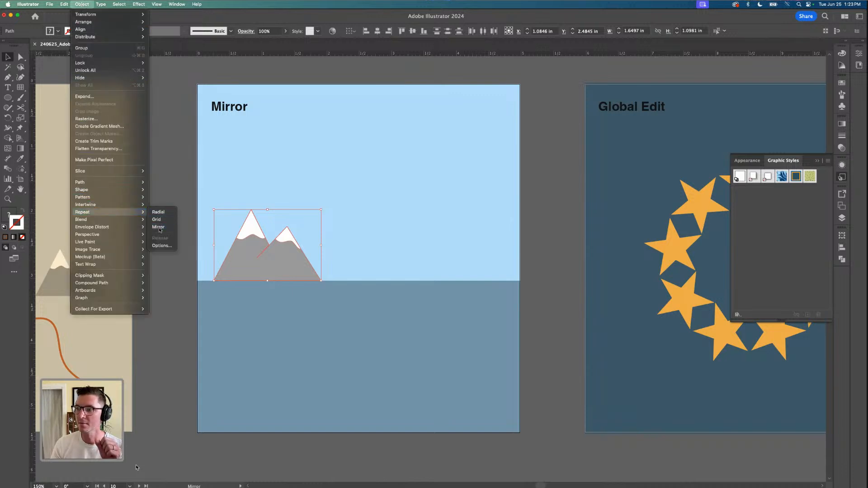
left_click(158, 227)
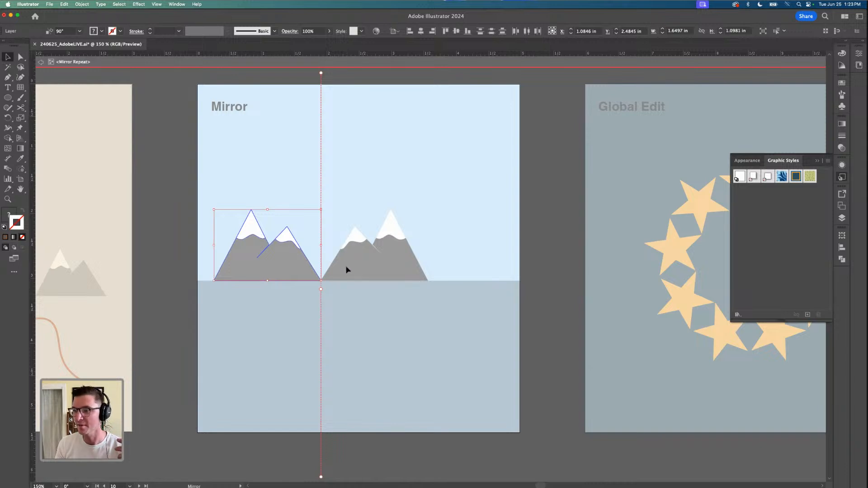
Place the mirror axis along the waterline and set its angle to 0° to reflect the mountains in the water
mouse_move(321, 288)
left_mouse_down()
mouse_move(372, 281)
mouse_move(331, 283)
left_mouse_up()
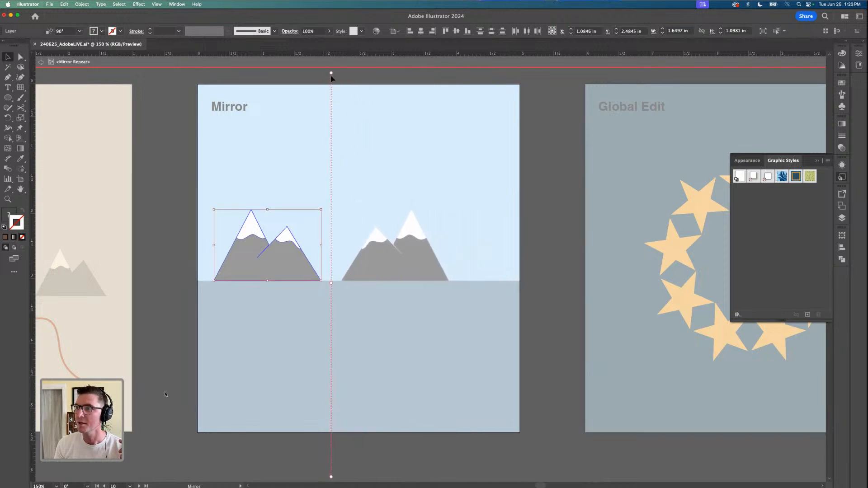
left_click_drag(332, 74, 482, 286)
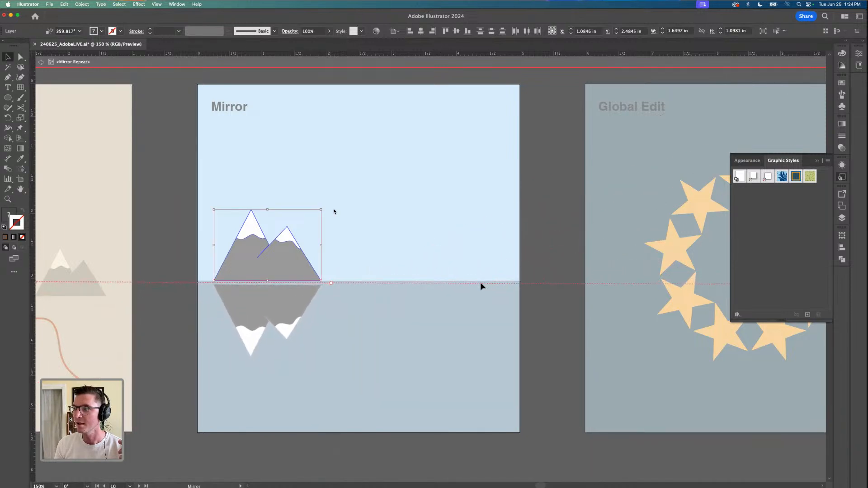
left_click(66, 31)
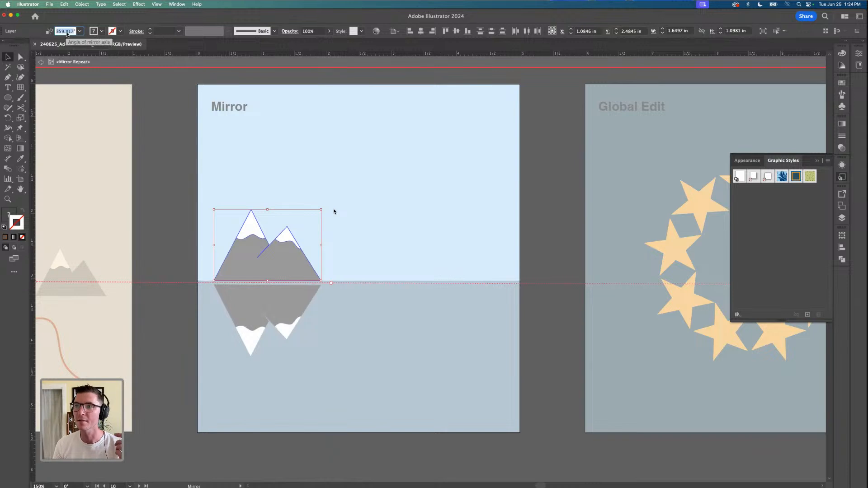
type("360")
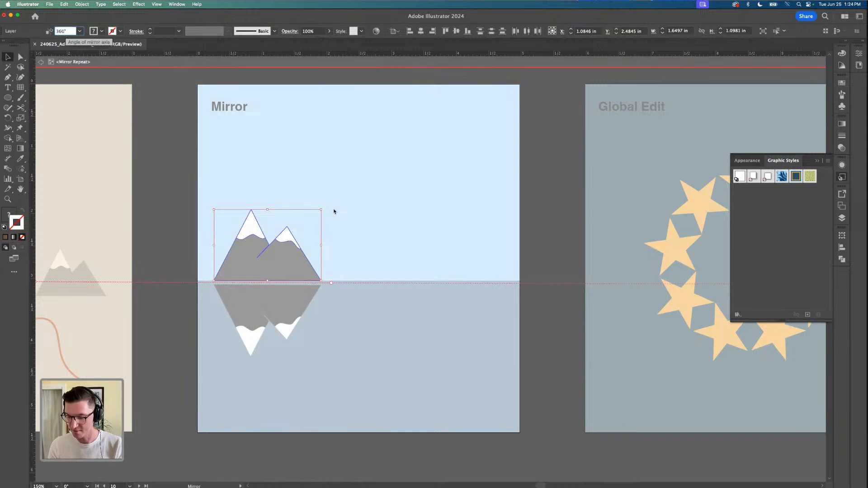
key("Return")
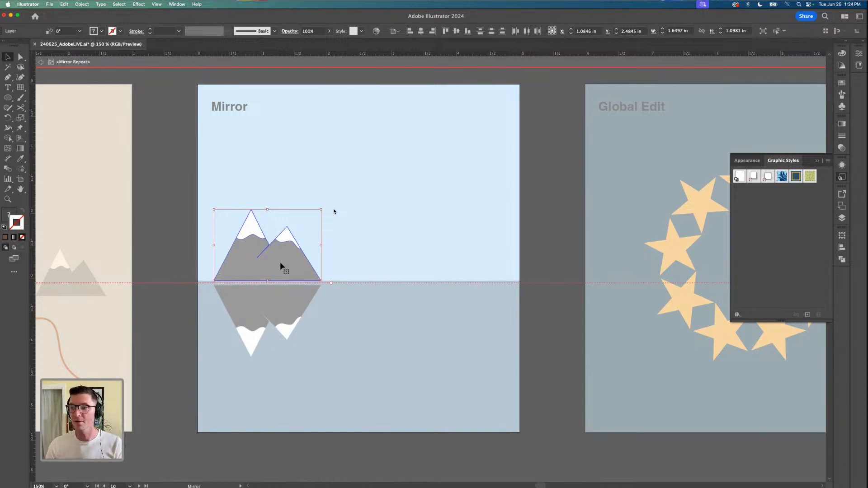
Duplicate the mountains twice to the right inside the repeat, scaling one copy to about 2.28 in wide and the other to about 1.41 in
left_click_drag(281, 261, 366, 266)
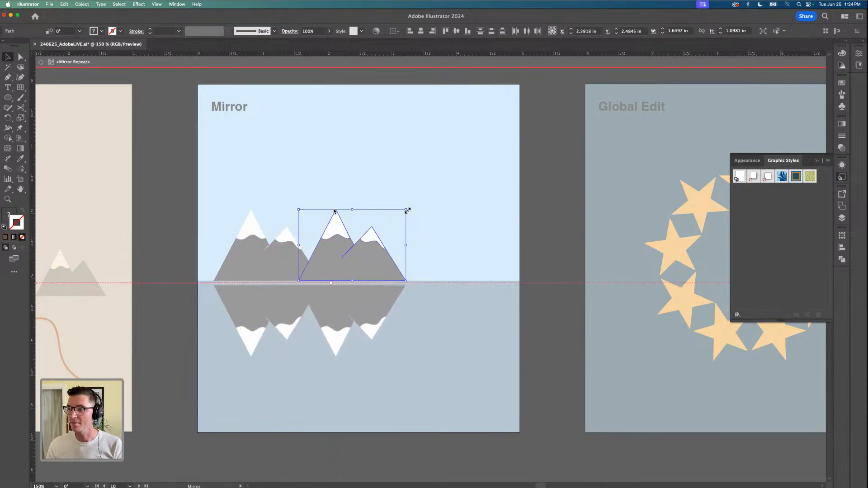
left_click_drag(407, 211, 495, 183)
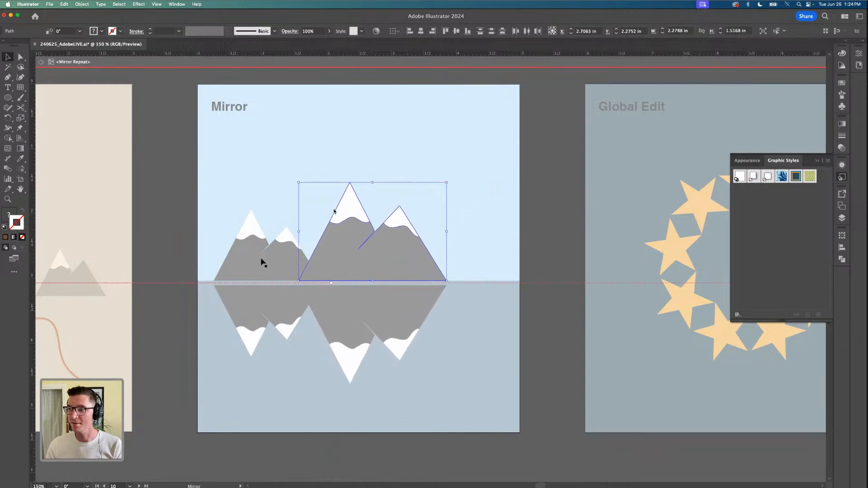
left_click_drag(363, 263, 512, 229)
left_click_drag(505, 193, 456, 219)
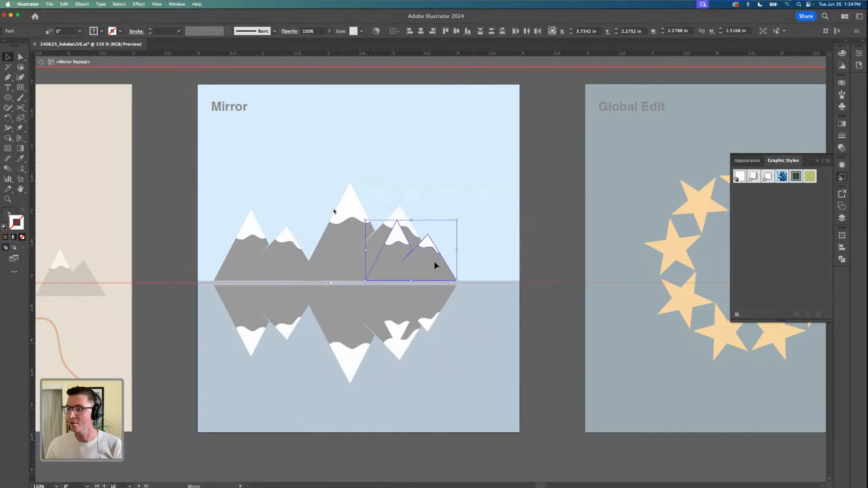
left_click_drag(434, 264, 467, 265)
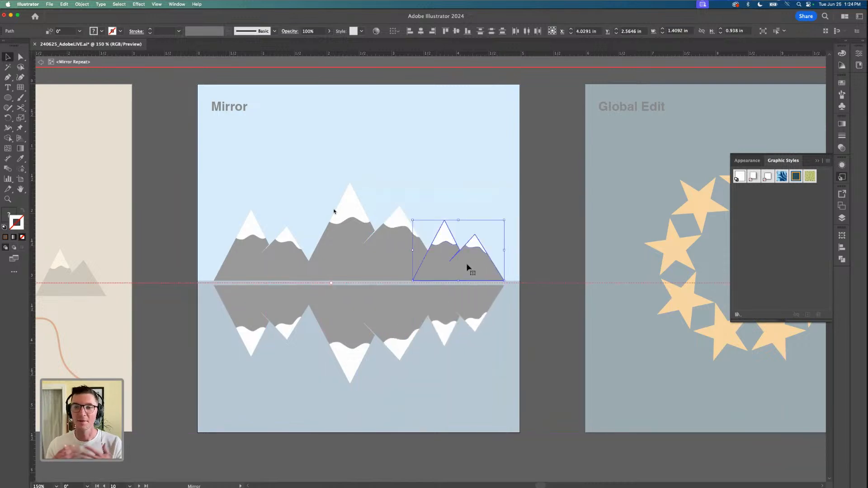
key("p")
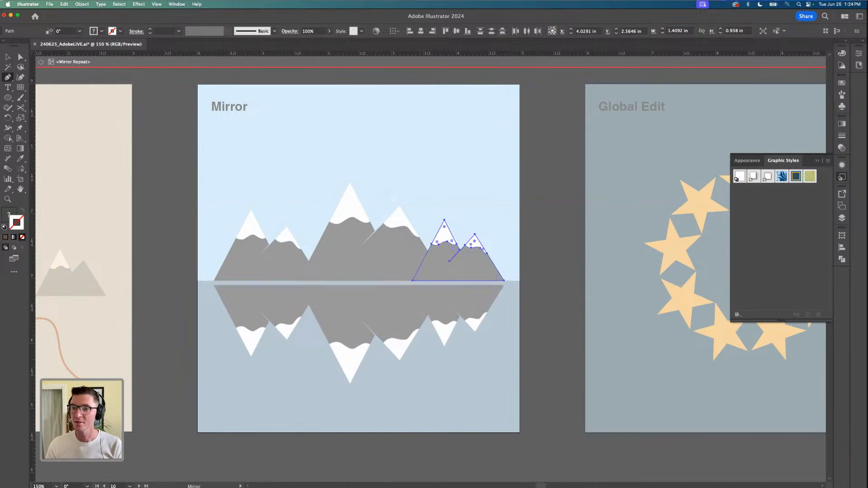
left_click(4, 228)
key("super+z")
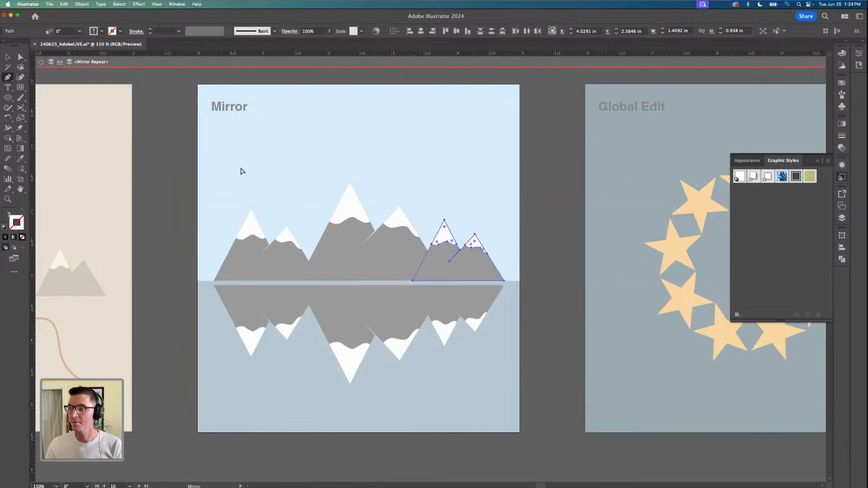
left_click(241, 168, "super")
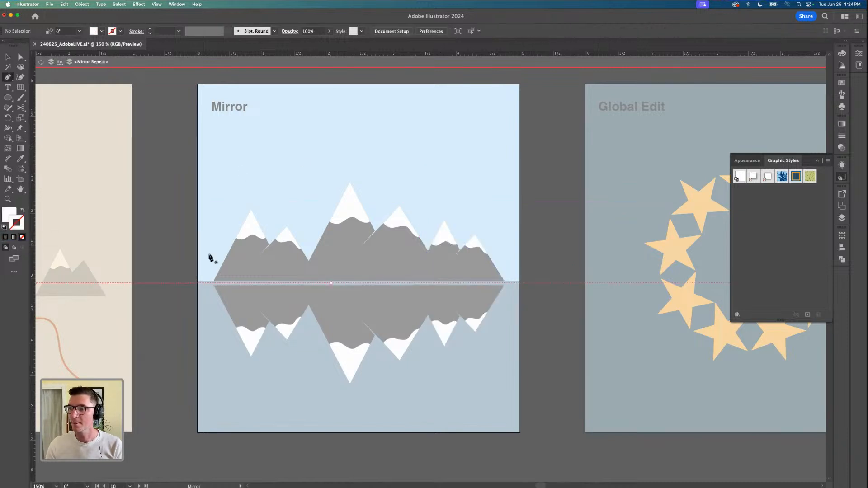
left_click(374, 130)
left_click_drag(340, 130, 333, 147)
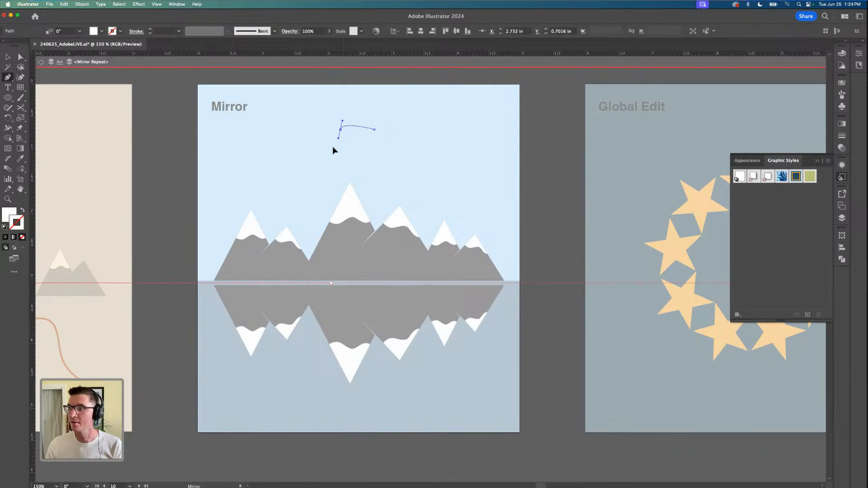
key("super+z")
key("super+z")
Draw a closed white cloud about 1.74 in wide and 0.81 in high above the mountains with the Curvature tool
left_click(20, 77)
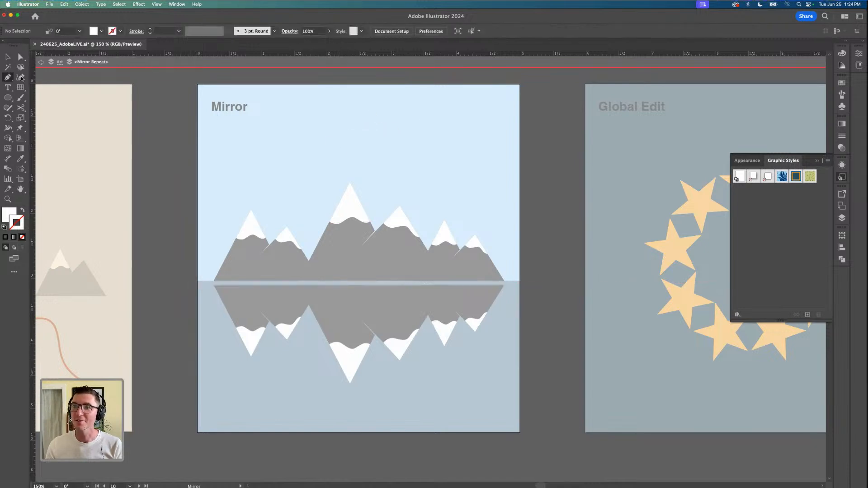
left_click(397, 130)
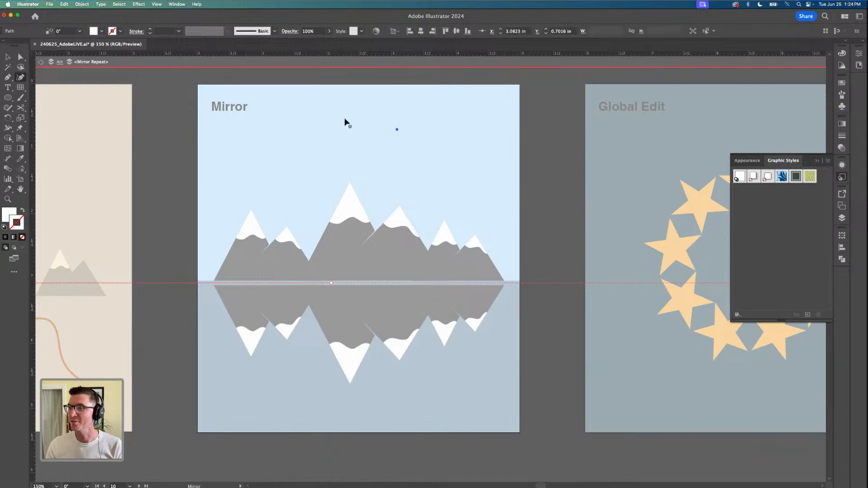
left_click(345, 119)
left_click(337, 141)
left_click(369, 150)
left_click(370, 162)
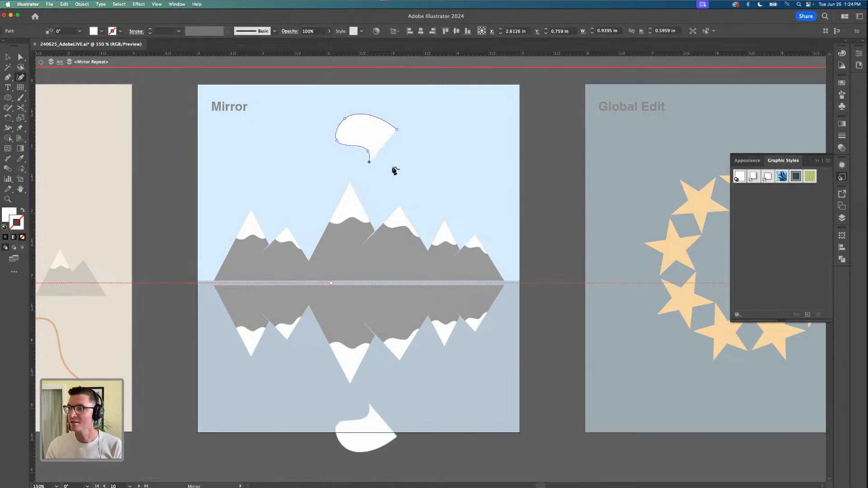
left_click(392, 167)
left_click(399, 154)
left_click(421, 165)
left_click(447, 161)
left_click(445, 139)
left_click(435, 118)
left_click(421, 129)
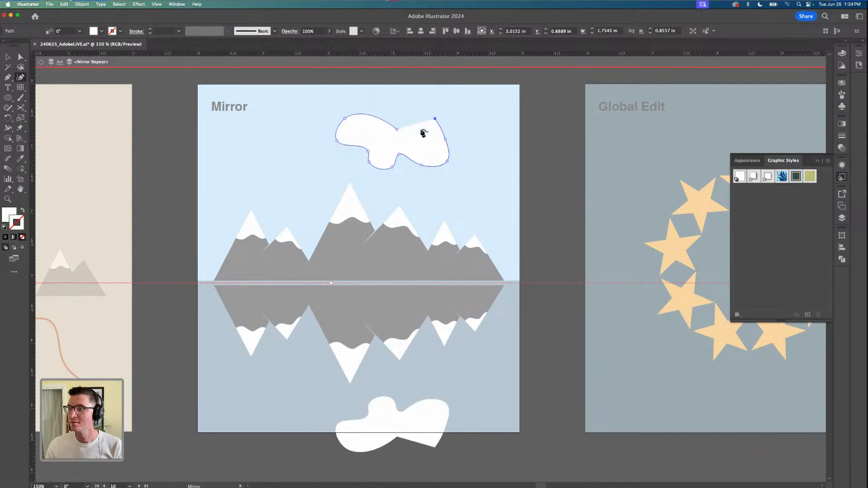
left_click(398, 130)
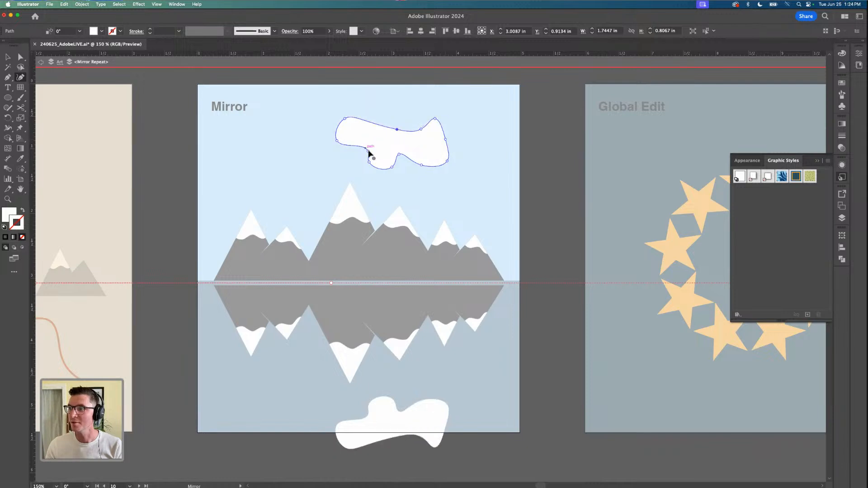
Convert the cloud's inward smooth points to corner points and deselect the shape
double_click(399, 154)
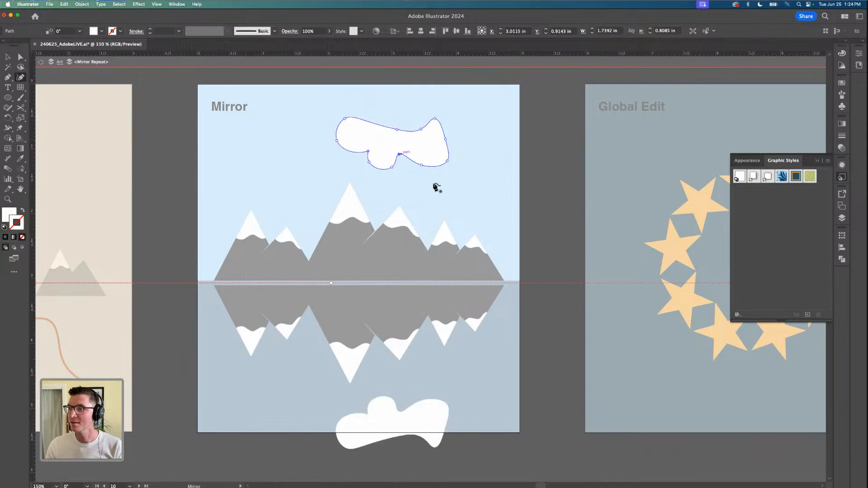
double_click(398, 130)
double_click(421, 129)
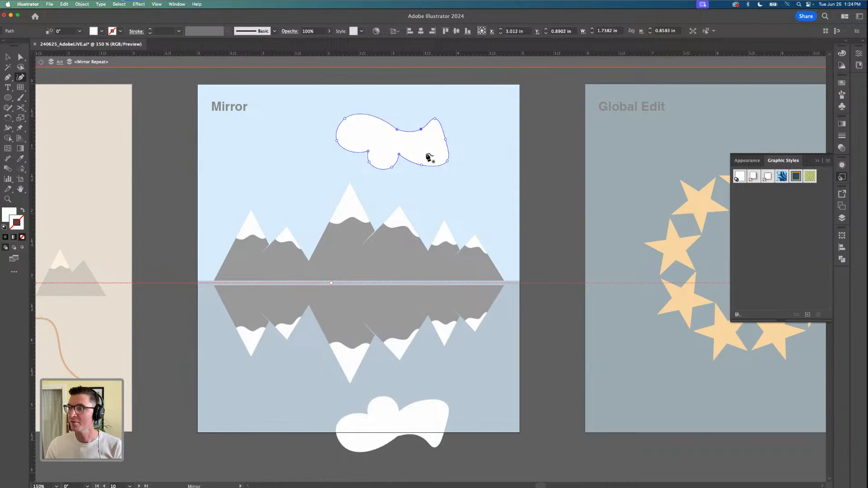
key("v")
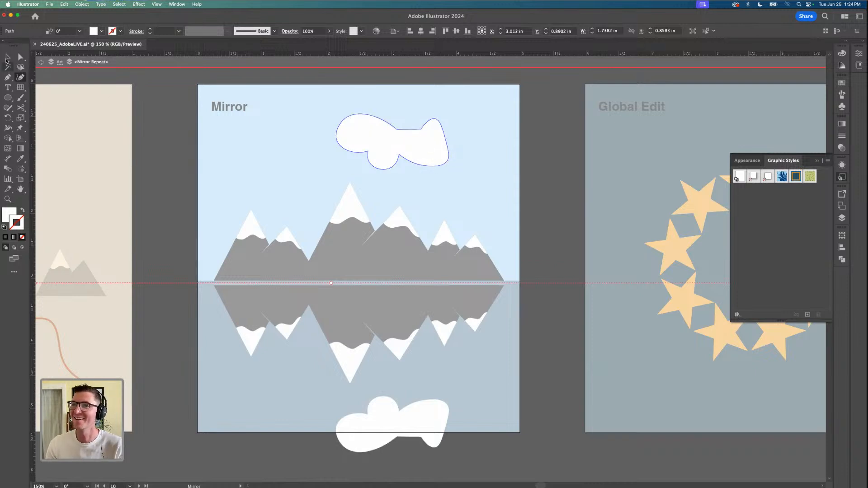
left_click(172, 160)
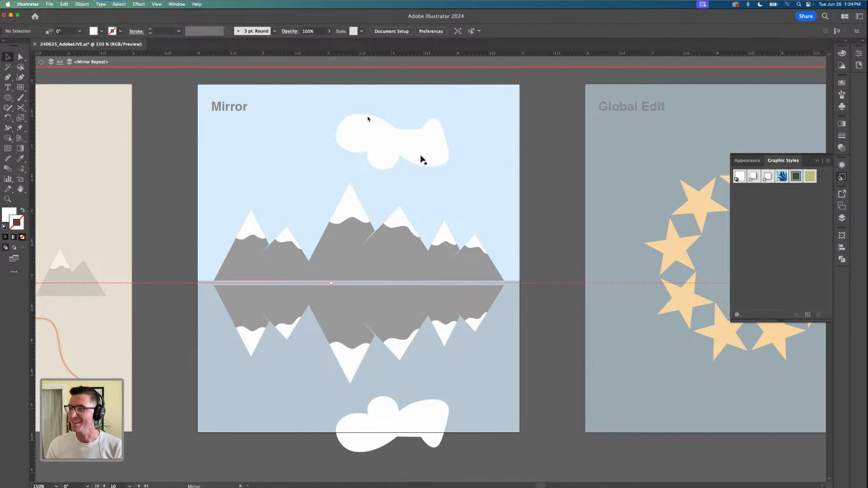
Move the cloud down in front of the right-hand mountains and leave the Mirror repeat's isolation mode
left_click_drag(420, 159, 453, 223)
scroll(260, 283, "down", 1)
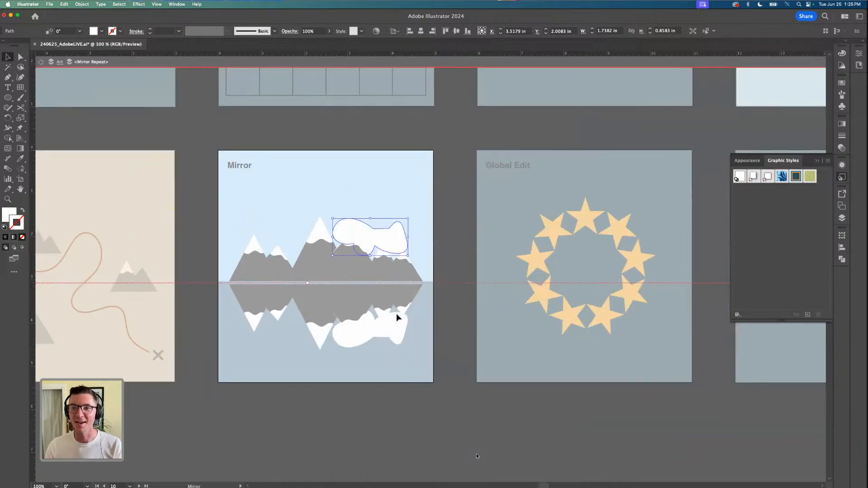
double_click(207, 207)
Try to add extra points to the lower-right star alone on the Global Edit artboard
scroll(174, 208, "down", 1)
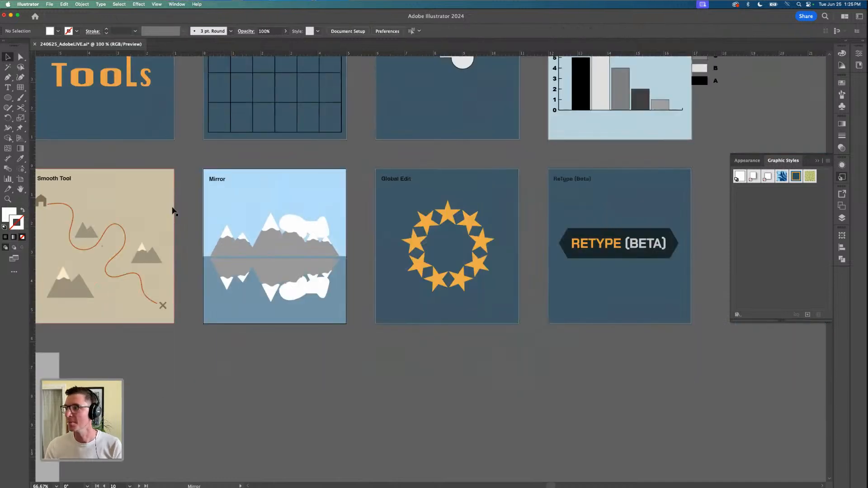
scroll(568, 257, "up", 2)
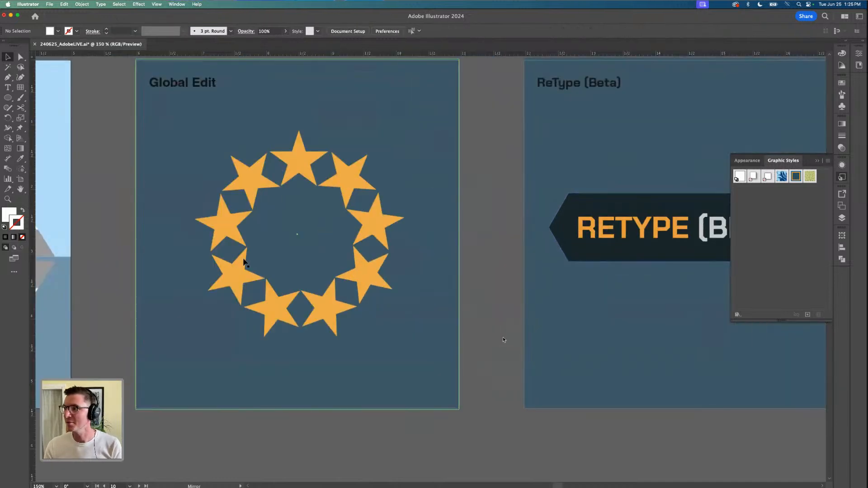
scroll(244, 262, "down", 1)
scroll(296, 233, "up", 1)
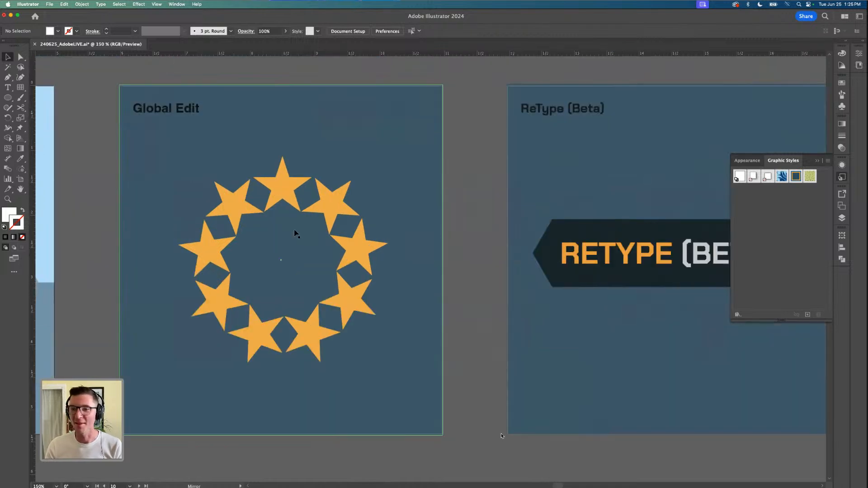
double_click(358, 305)
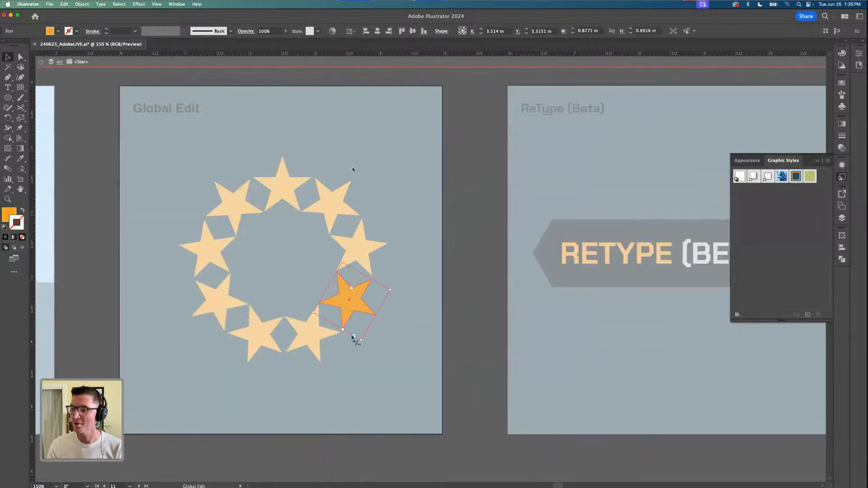
left_click_drag(354, 337, 338, 326)
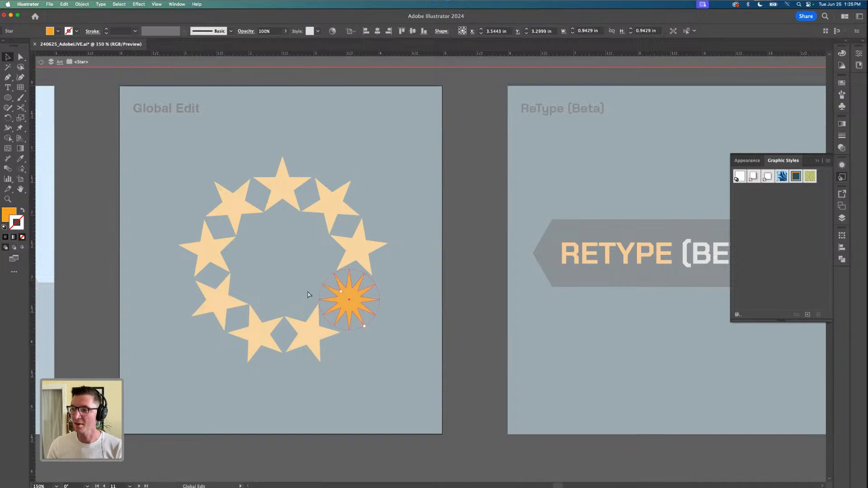
key("super+z")
double_click(463, 336)
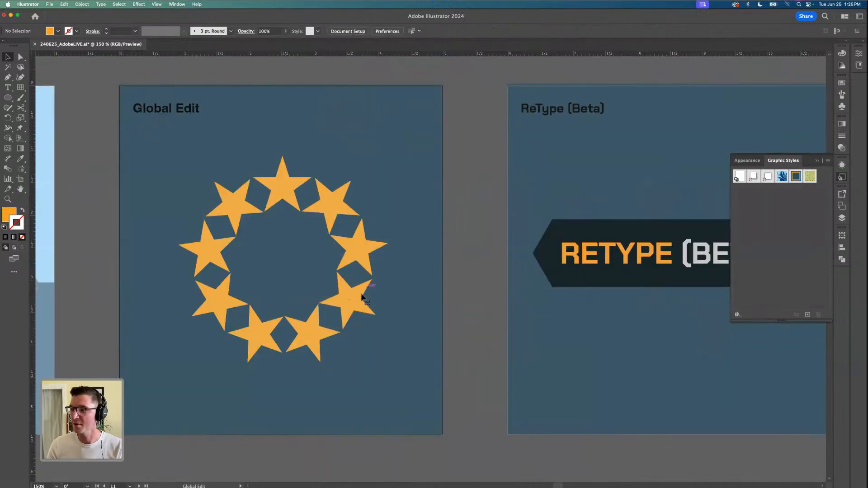
Start a Global Edit from the lower-right star and turn all the stars in the ring into nine-pointed stars
left_click(361, 296)
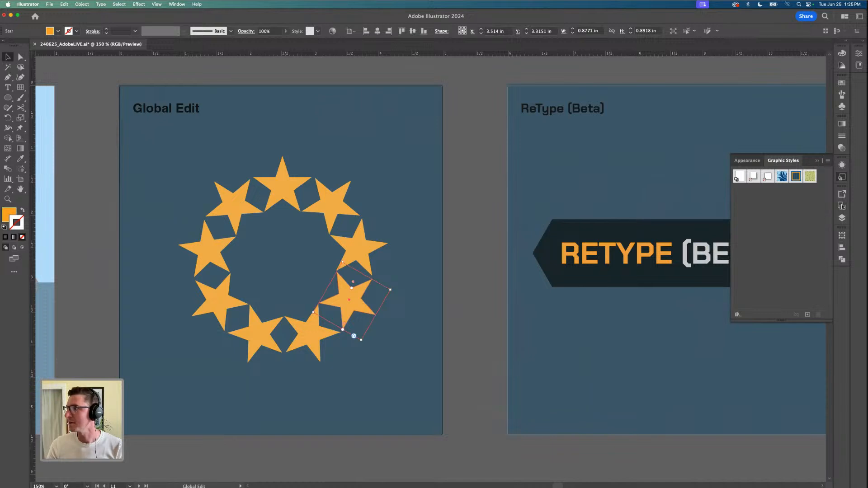
left_click(859, 54)
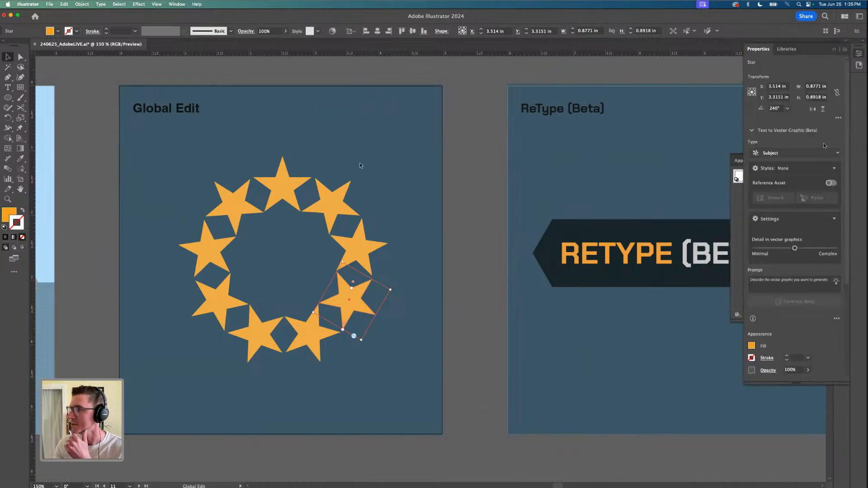
scroll(789, 319, "down", 5)
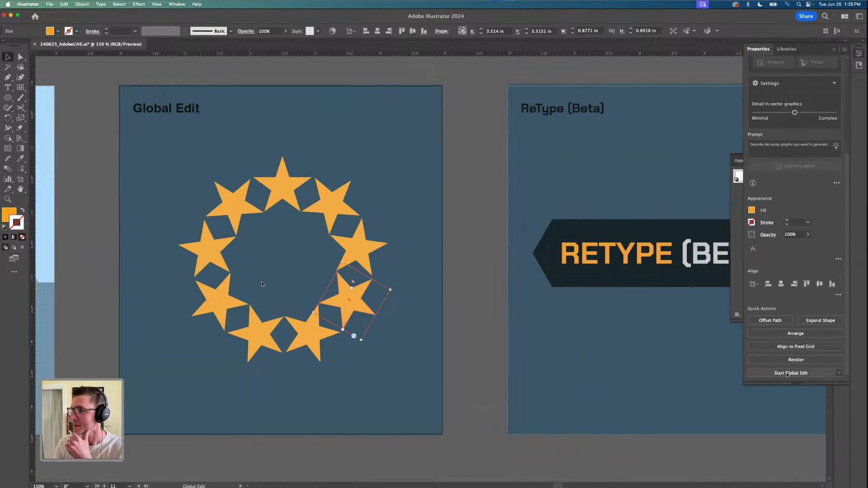
left_click(788, 373)
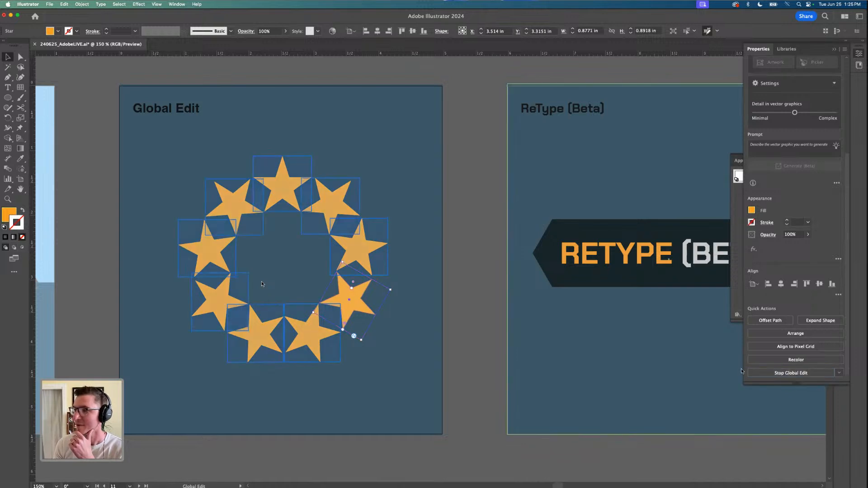
left_click_drag(354, 335, 342, 330)
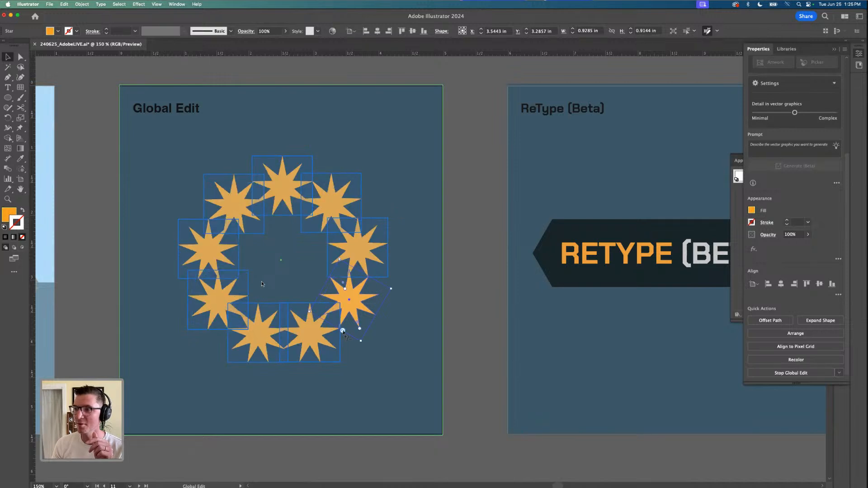
left_click(91, 285)
Select the RETYPE (BETA) lettering group and bring up the Retype (Beta) commands for it
scroll(91, 286, "down", 2)
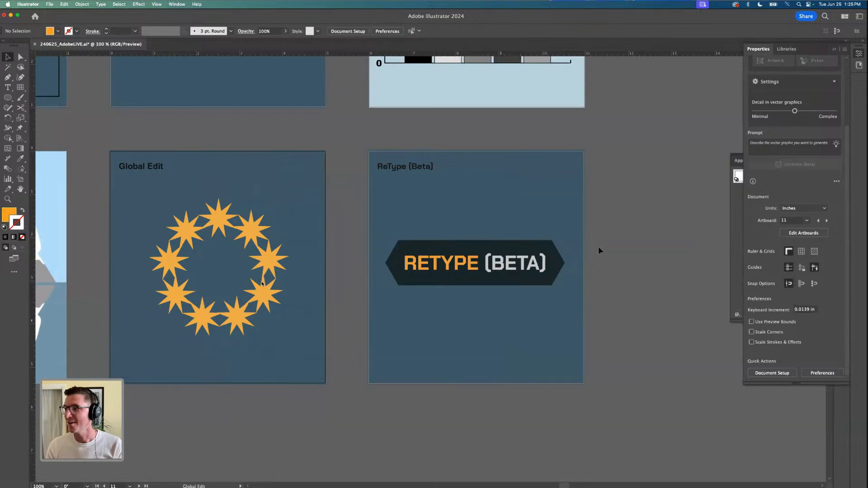
scroll(599, 249, "up", 3)
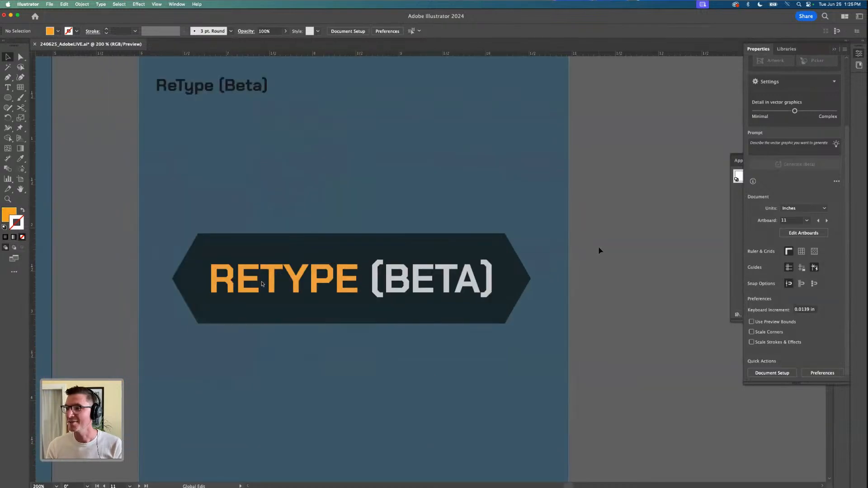
left_click(297, 285)
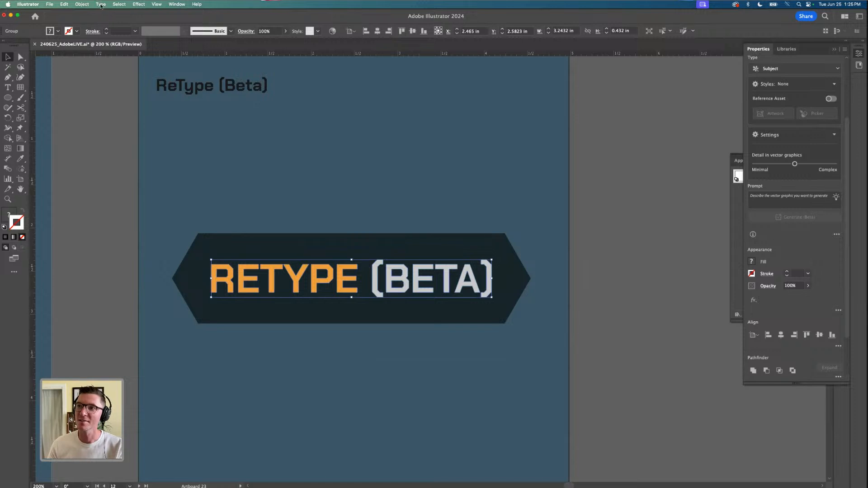
left_click(101, 4)
mouse_move(131, 145)
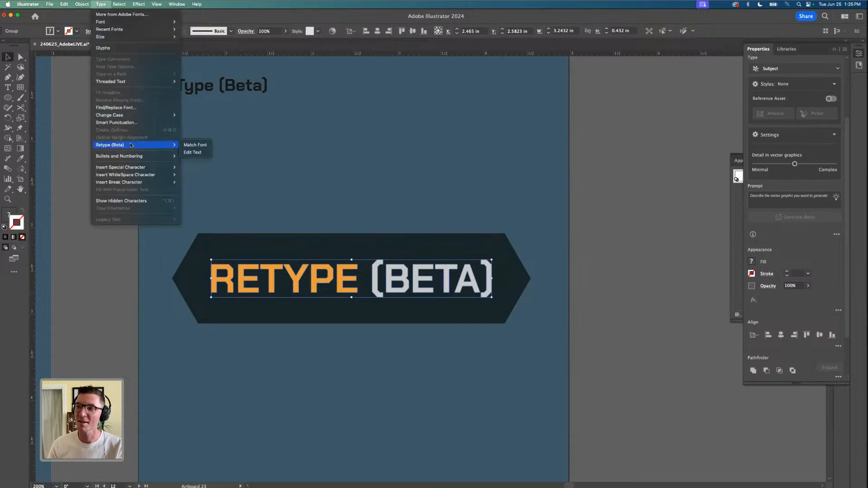